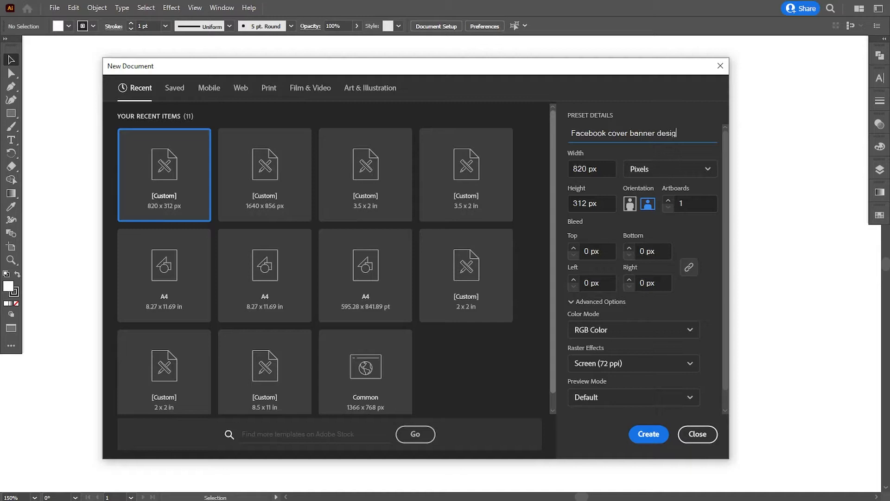
Create the document "Facebook cover banner design" at 820 by 312 px, using RGB Color and 72 ppi raster effects
double_click(586, 168)
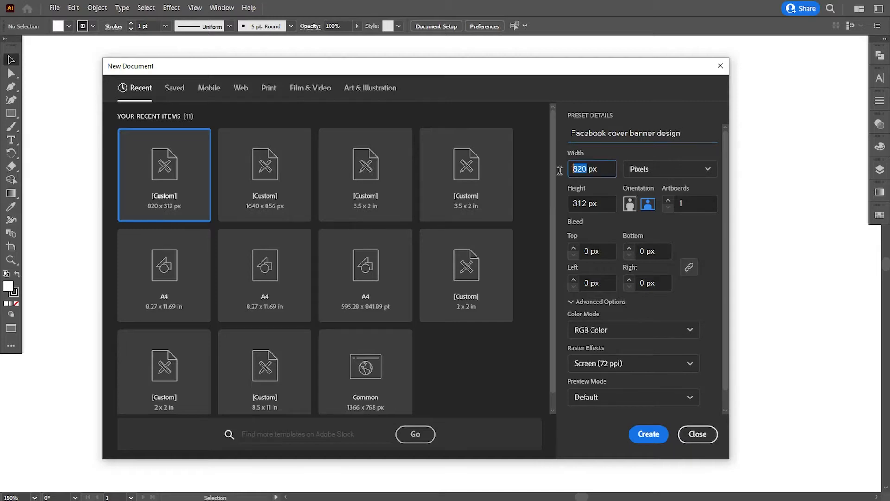
double_click(587, 202)
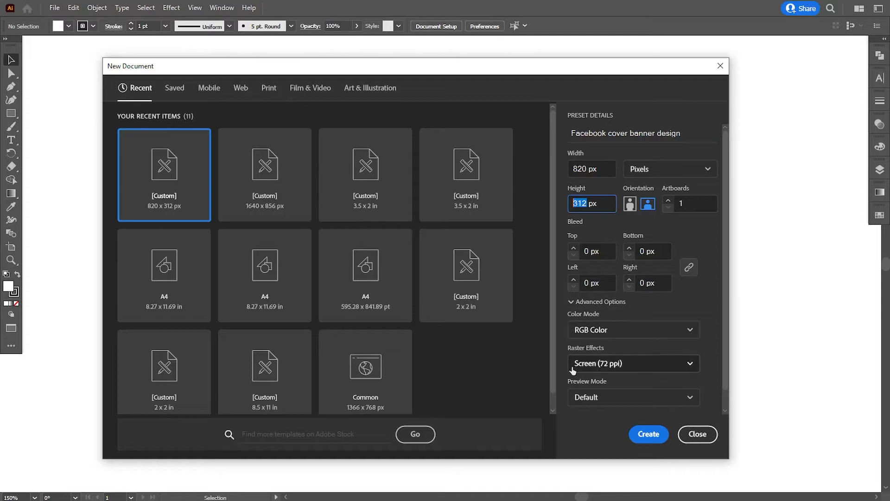
click(648, 434)
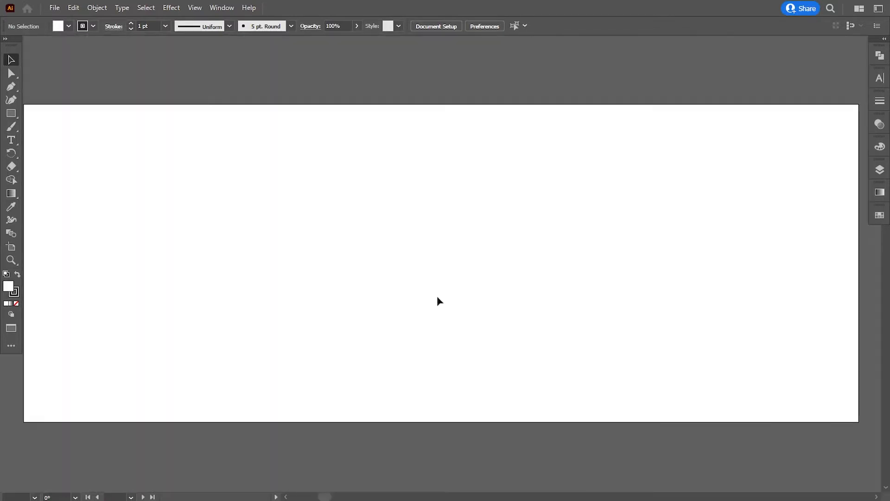
Paste the copied photos, icons and colour swatches, scale them to about 122 by 250 px, and place them left of the artboard
key(ctrl+v)
key(ctrl+minus)
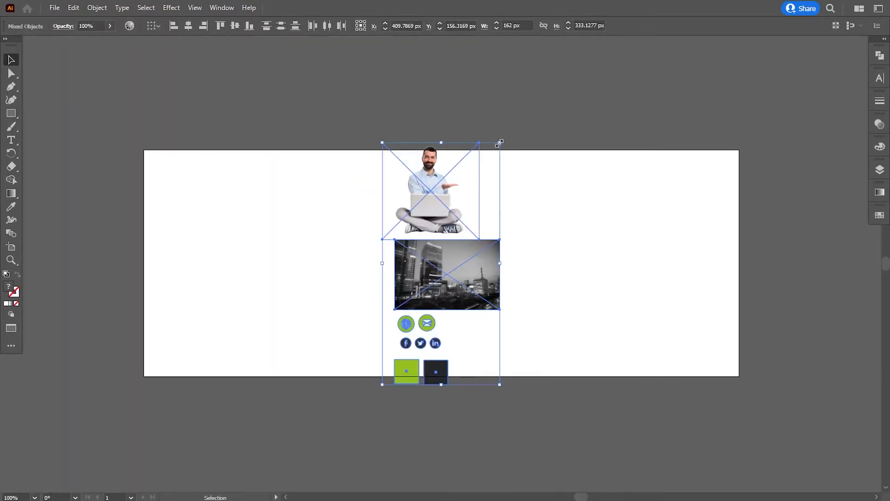
drag(500, 142, 487, 164)
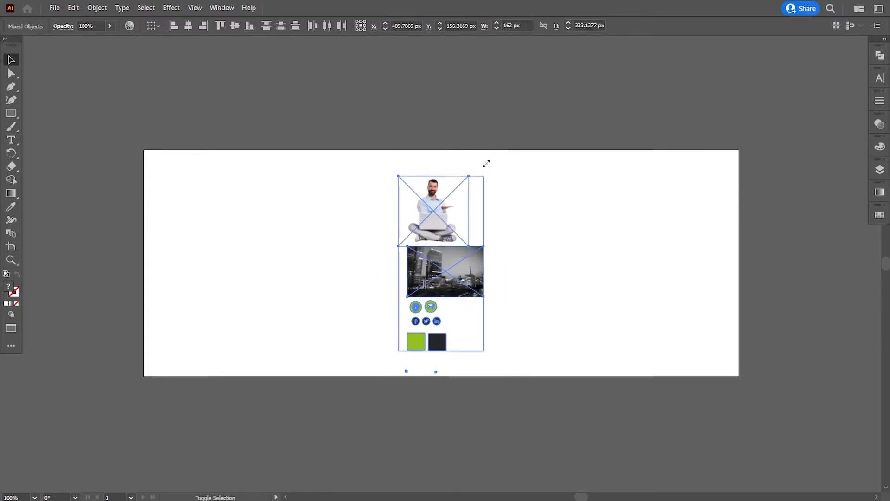
drag(474, 248, 119, 247)
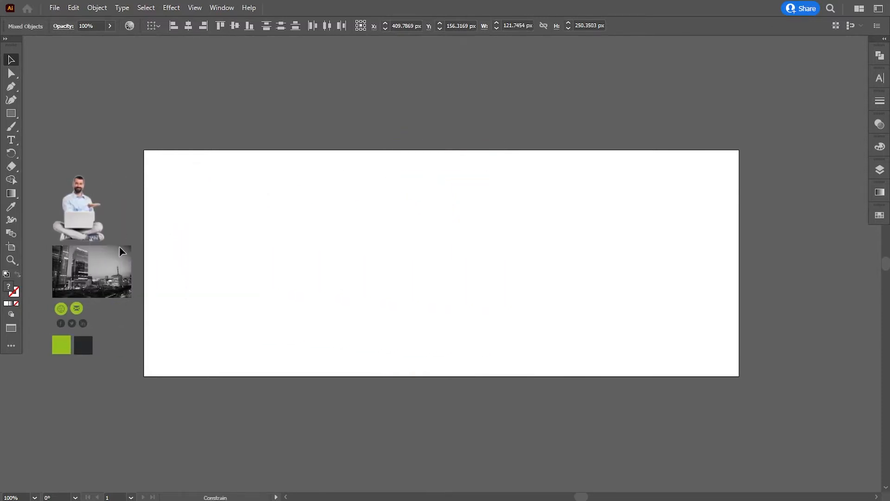
click(330, 403)
drag(331, 404, 439, 398)
key(ctrl+plus)
drag(483, 340, 346, 336)
key(ctrl+minus)
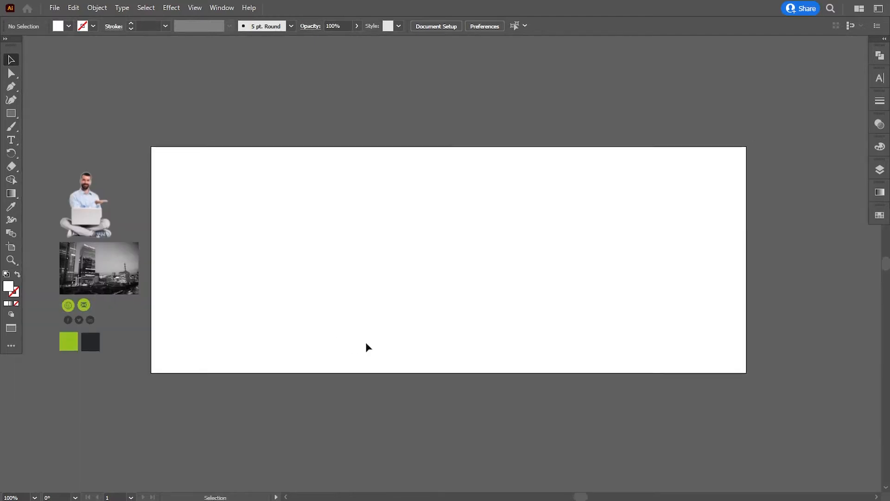
Draw a wavy Pen path from the artboard's upper left edge down to its bottom edge near the right corner, ending in a corner point
click(11, 89)
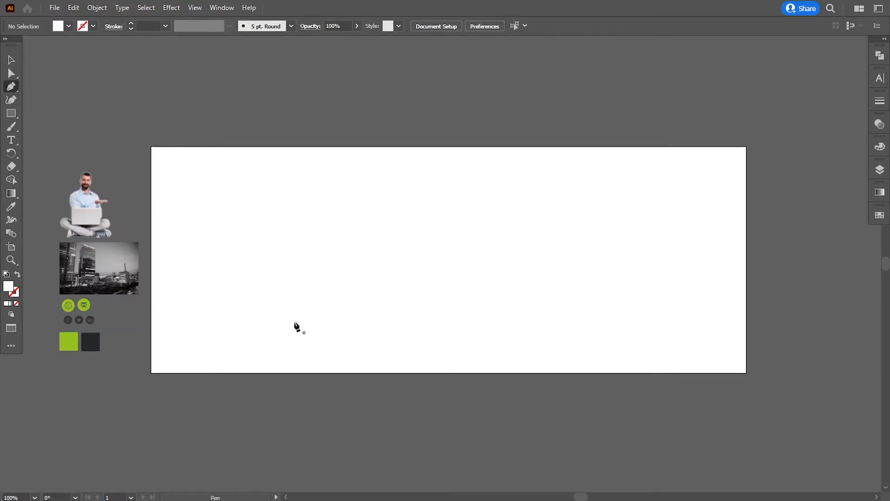
click(152, 199)
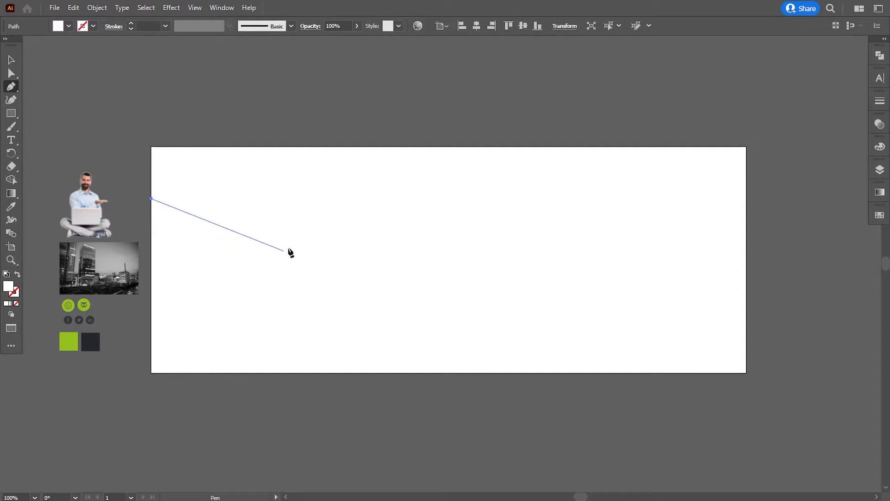
drag(289, 222, 388, 204)
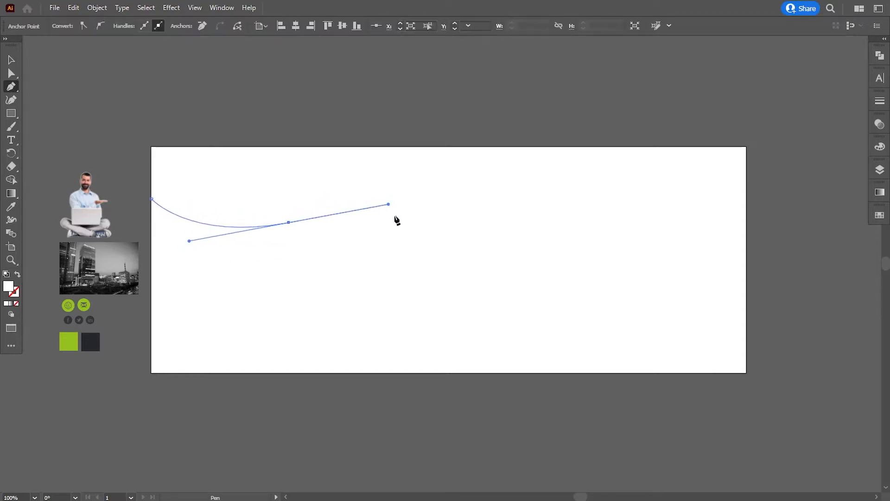
click(415, 274)
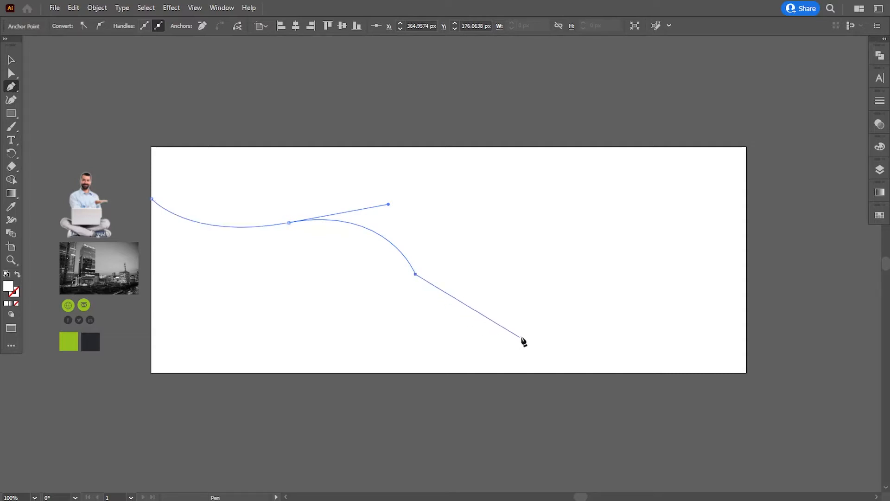
drag(528, 334, 608, 311)
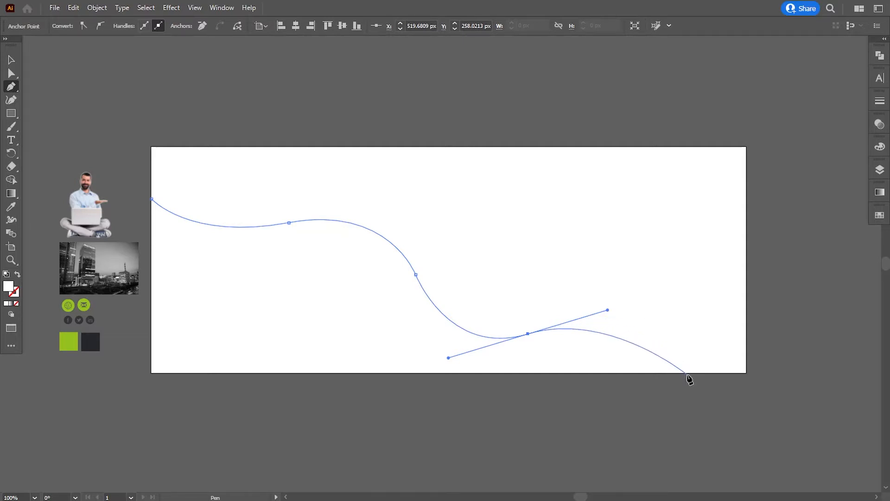
drag(686, 372, 712, 406)
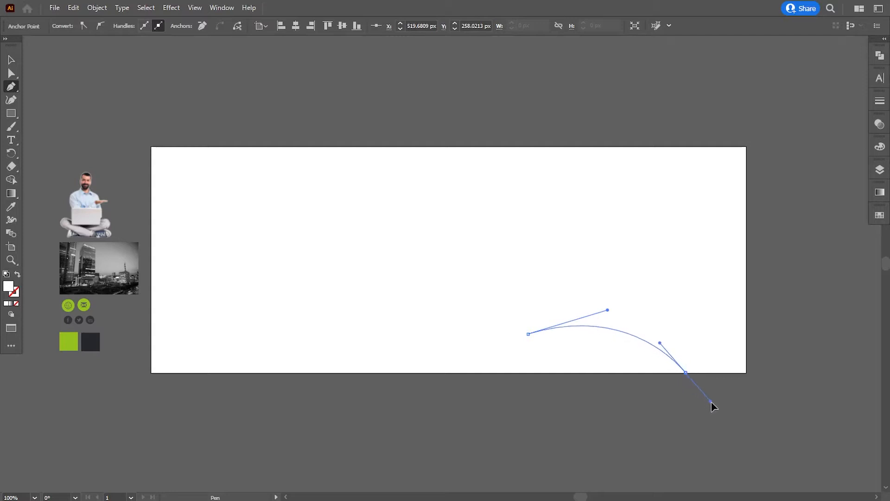
click(685, 372)
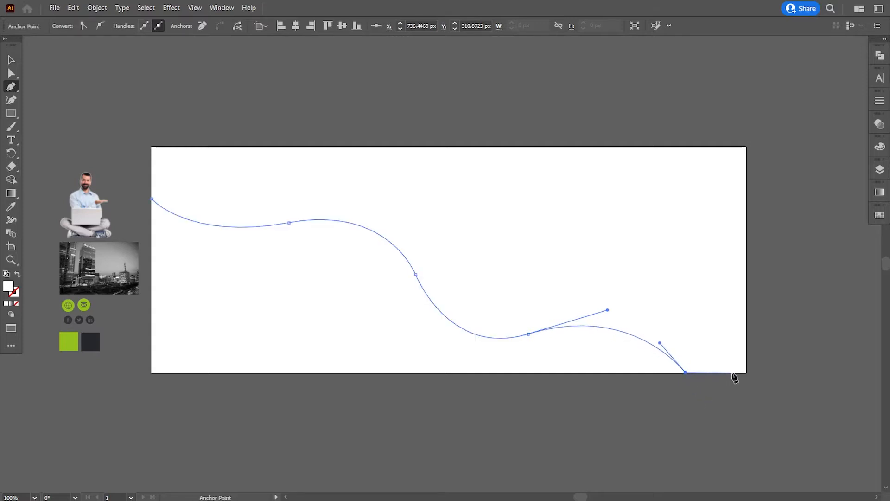
Continue the path around the bottom-right corner, up the right edge, in a wave to the top edge, and close it via the top-left corner
click(745, 372)
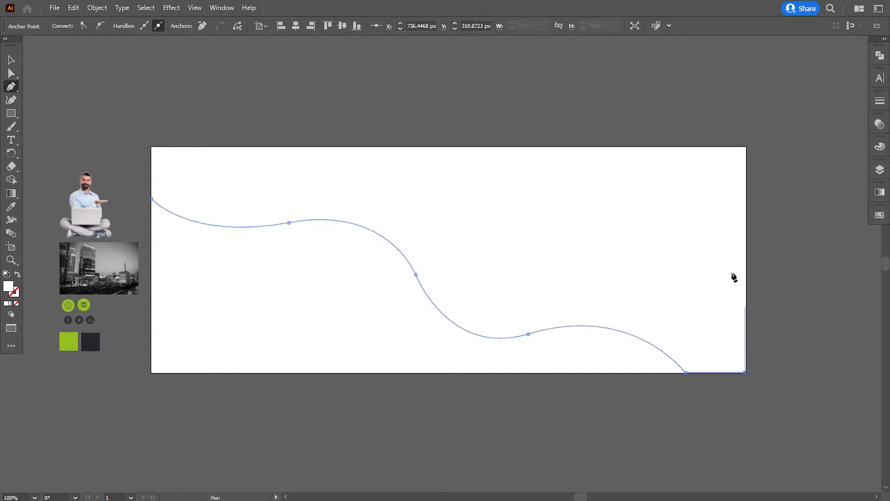
click(745, 203)
drag(693, 223, 565, 211)
key(ctrl+z)
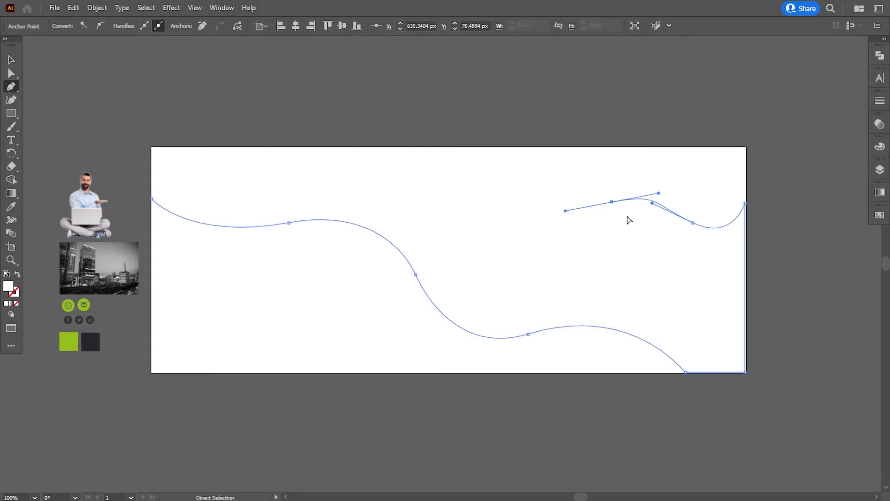
key(ctrl+z)
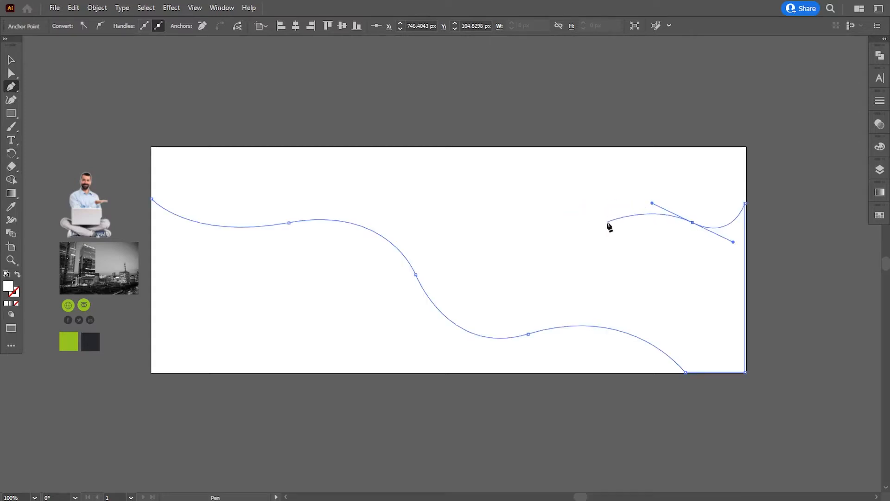
drag(600, 212, 574, 221)
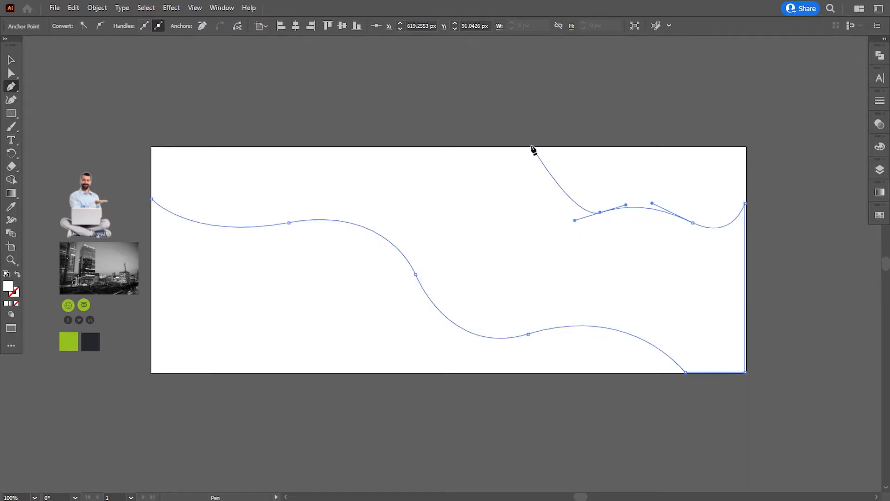
drag(533, 148, 532, 108)
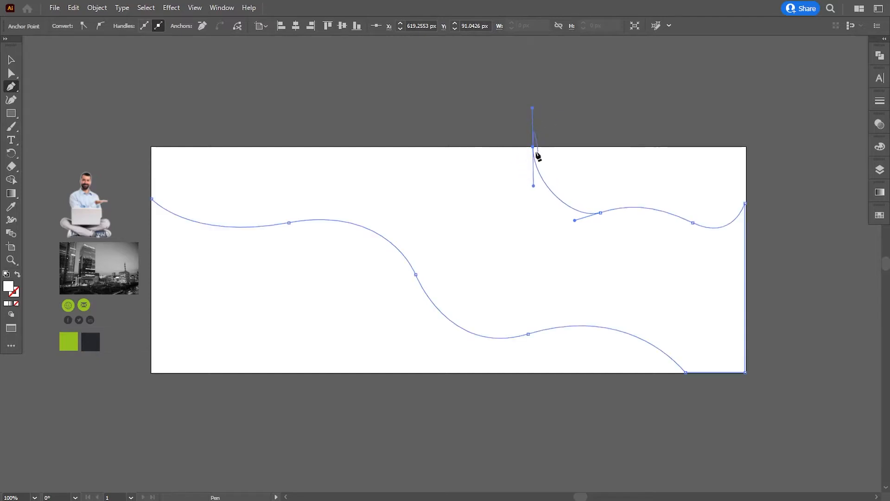
click(533, 147)
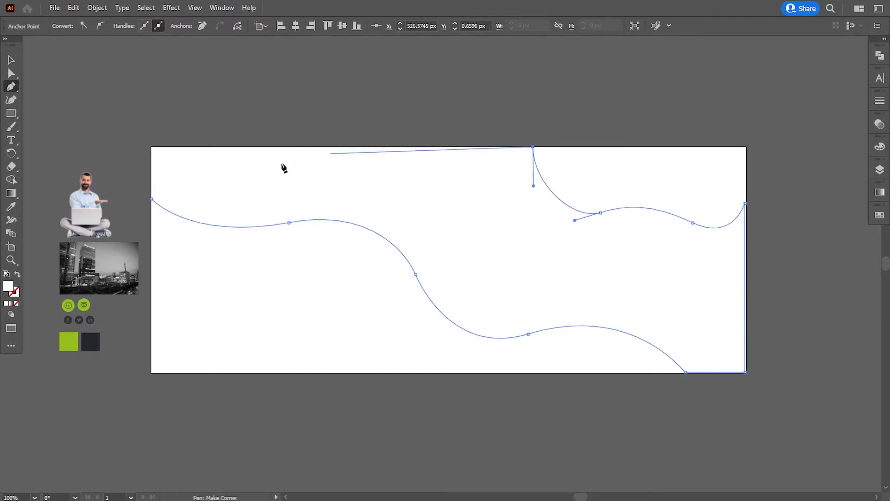
click(152, 148)
click(152, 200)
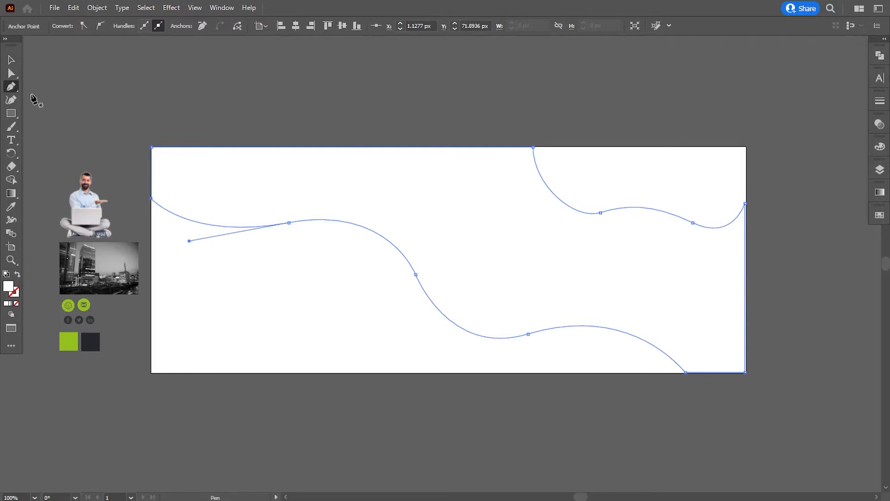
Smooth the shape's lower wave by adjusting the curve handles on both sides of its middle anchor
click(11, 73)
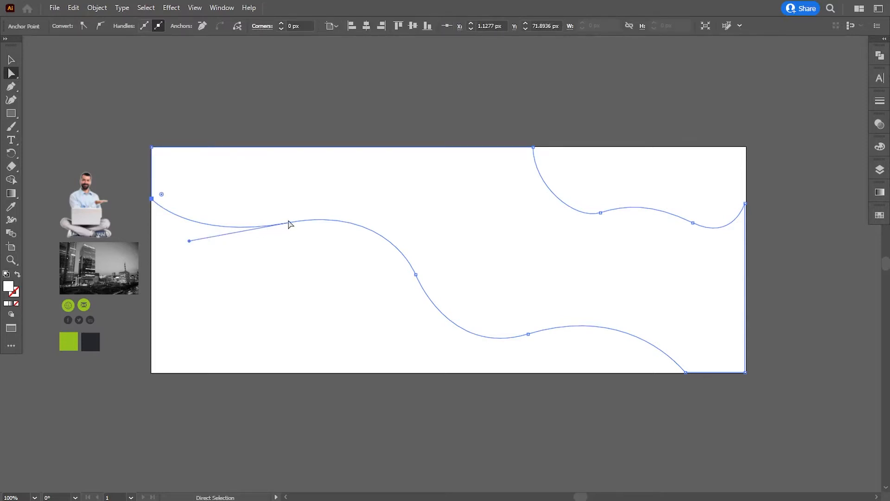
drag(288, 224, 397, 204)
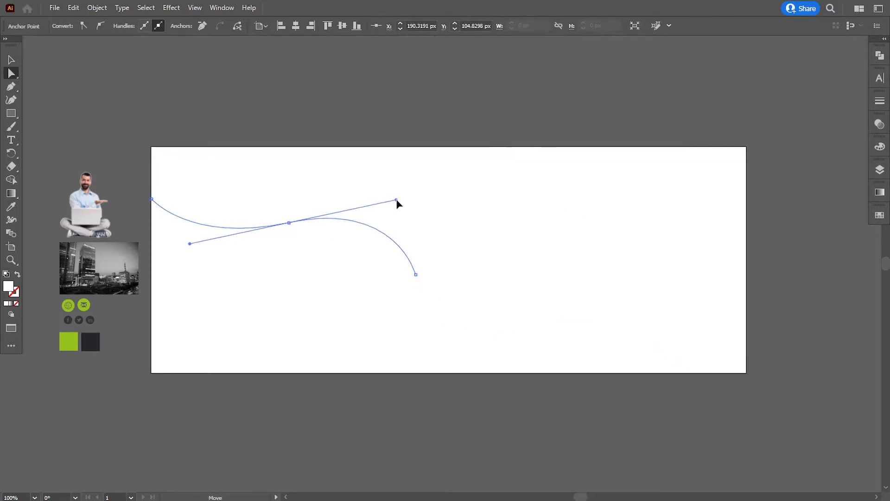
click(416, 275)
mouse_move(448, 358)
mouse_down()
mouse_move(457, 355)
mouse_move(444, 354)
mouse_up()
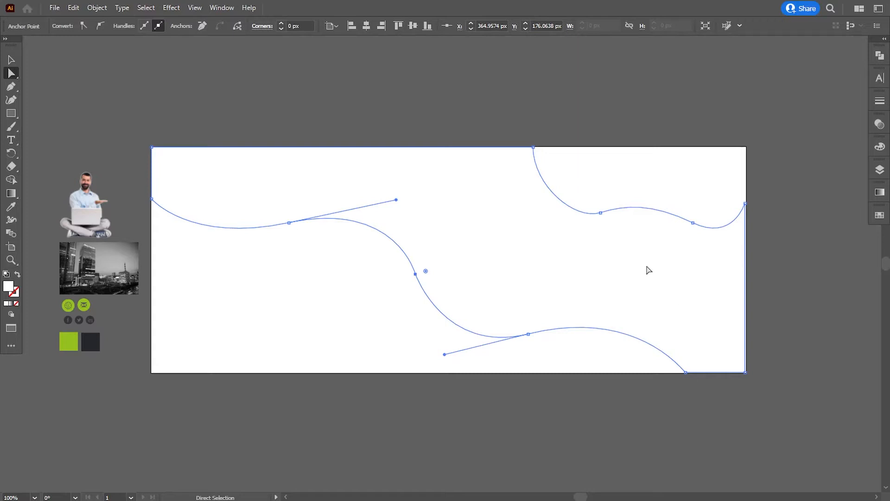
Refine the upper-right wave by adjusting its curve handles and shifting its top-edge anchor slightly left
click(600, 214)
click(692, 223)
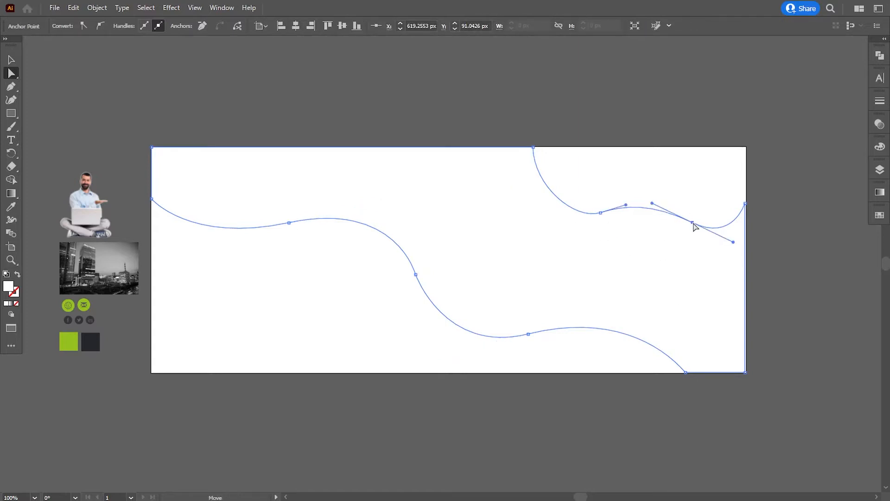
drag(733, 242, 735, 253)
drag(602, 216, 637, 204)
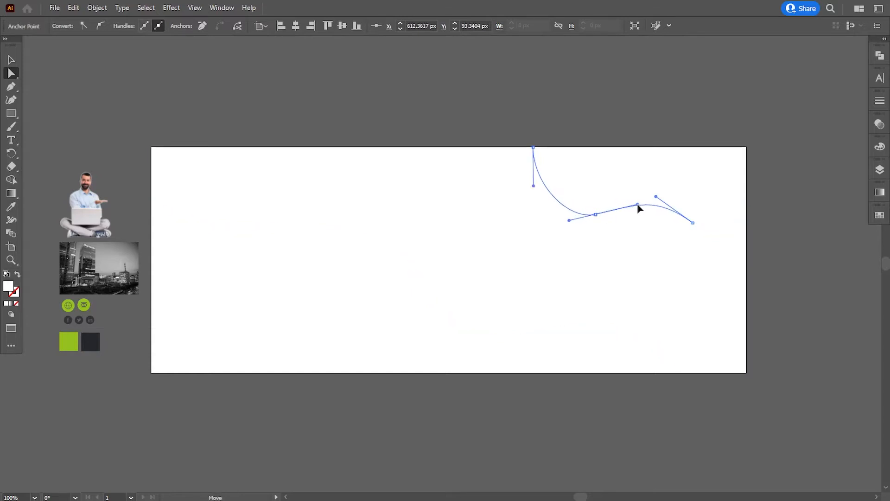
drag(533, 185, 529, 186)
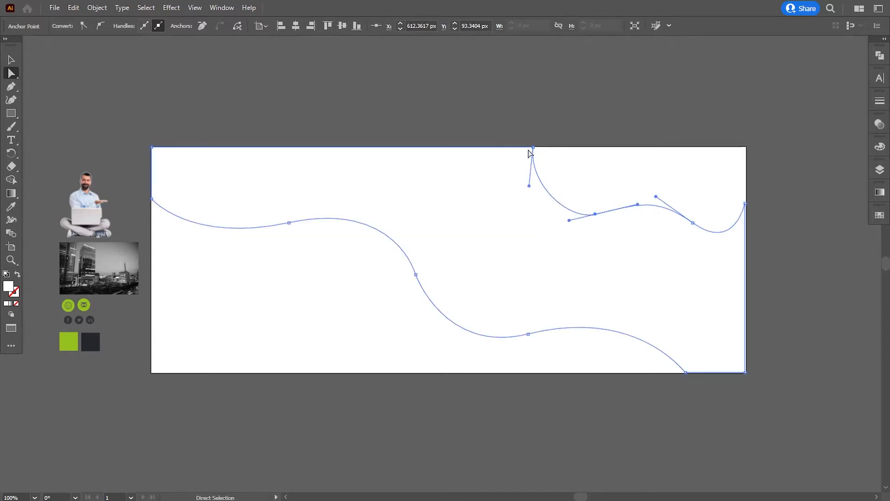
drag(535, 147, 526, 148)
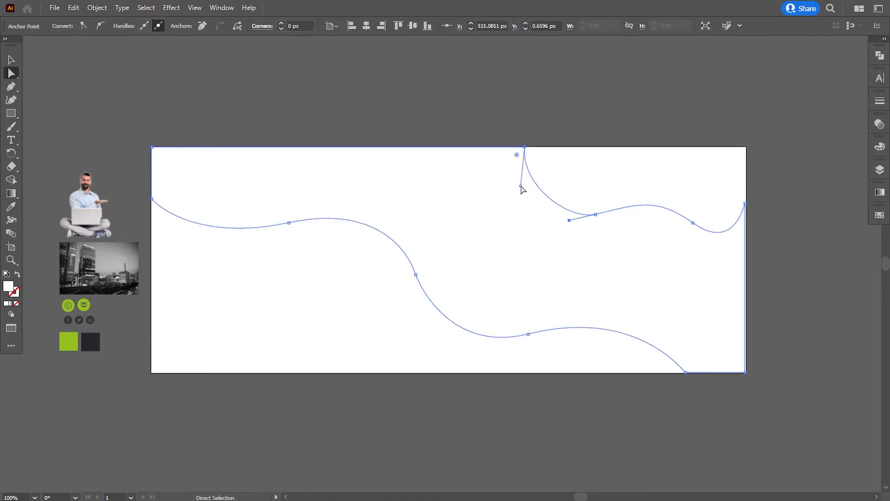
drag(521, 187, 517, 182)
drag(570, 220, 565, 226)
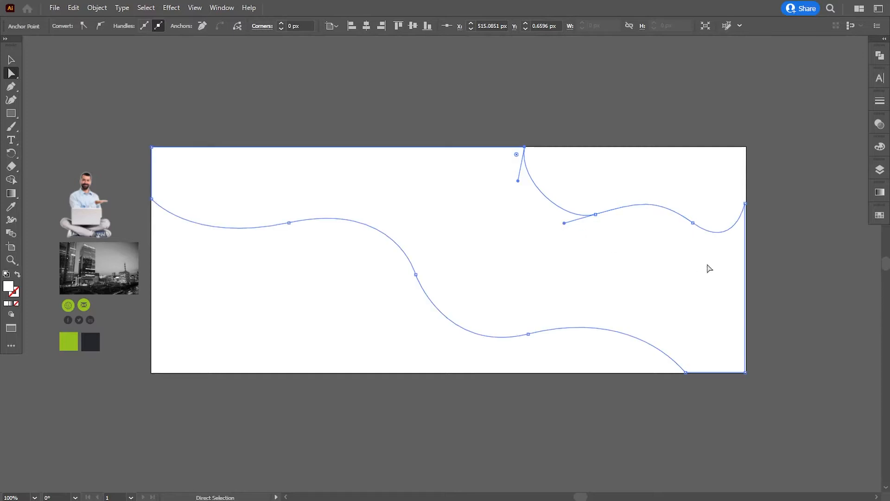
Align the shape's right-edge anchor and bottom-right corner anchor exactly with the artboard edges
drag(732, 275, 229, 101)
key(ctrl+plus)
key(ctrl+plus)
key(ctrl+plus)
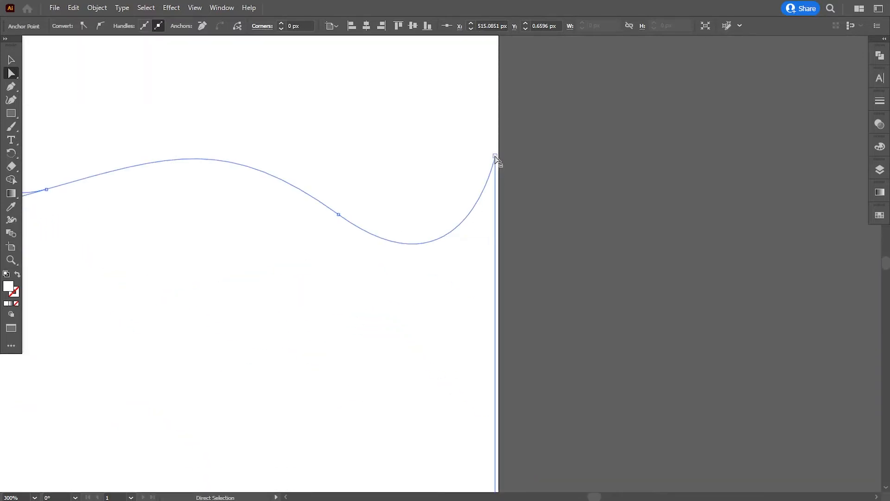
click(496, 158)
drag(564, 283, 562, 174)
scroll(562, 175, down, 4)
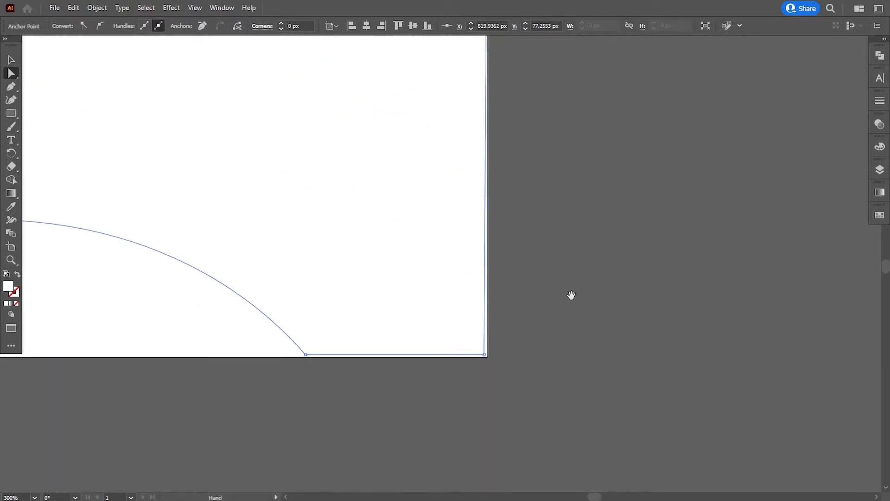
click(488, 355)
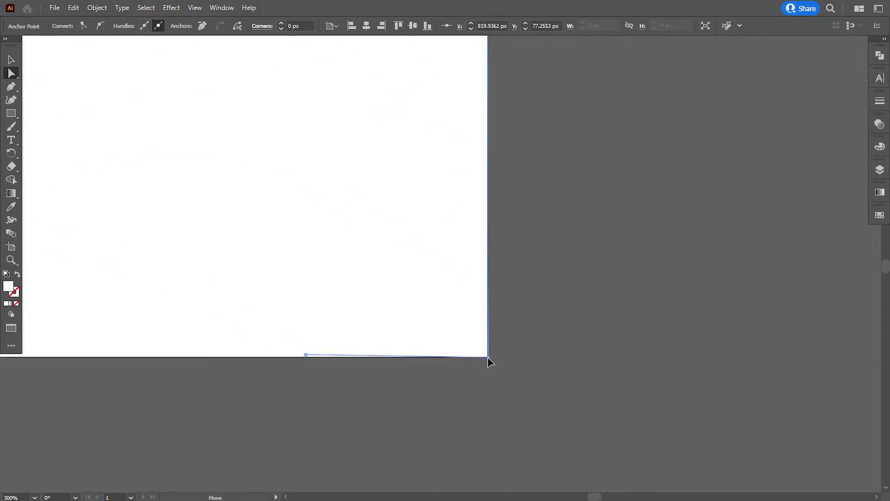
Align the shape's bottom-edge, left-edge and top-left corner anchors with the artboard edges
scroll(618, 380, left, 4)
click(472, 333)
drag(473, 333, 842, 355)
drag(230, 381, 799, 423)
drag(297, 139, 441, 403)
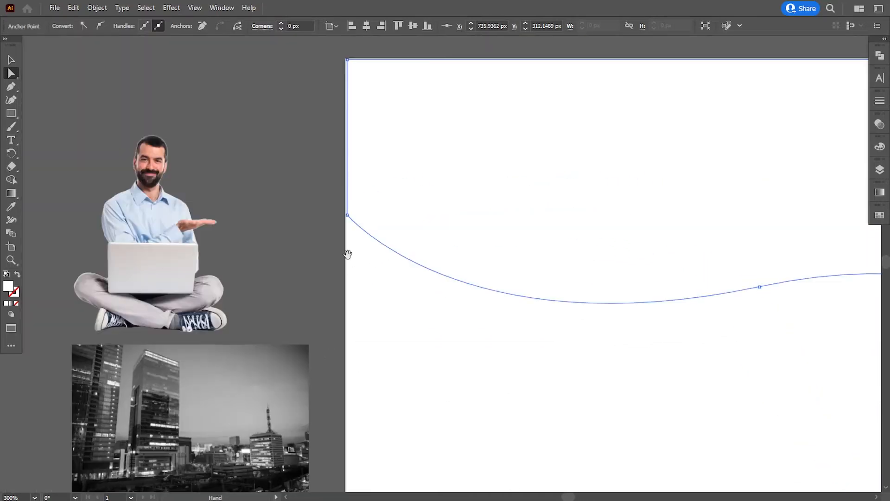
click(346, 218)
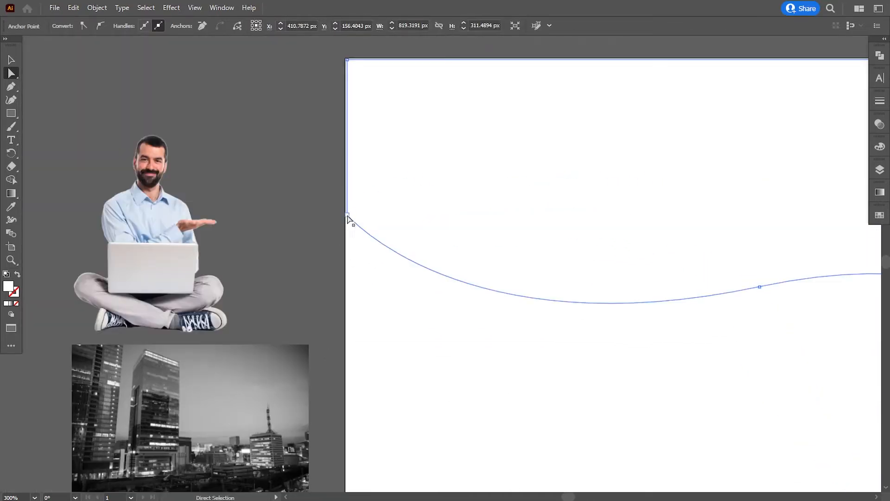
click(347, 59)
drag(773, 224, 530, 280)
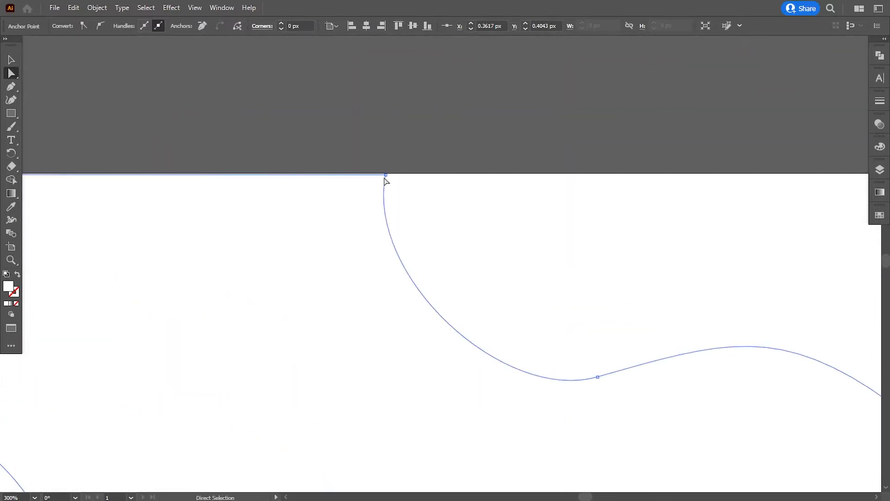
Move the upper-right wave's top anchor exactly onto the artboard's top edge
click(386, 175)
drag(385, 175, 389, 174)
drag(536, 263, 194, 266)
drag(391, 327, 525, 267)
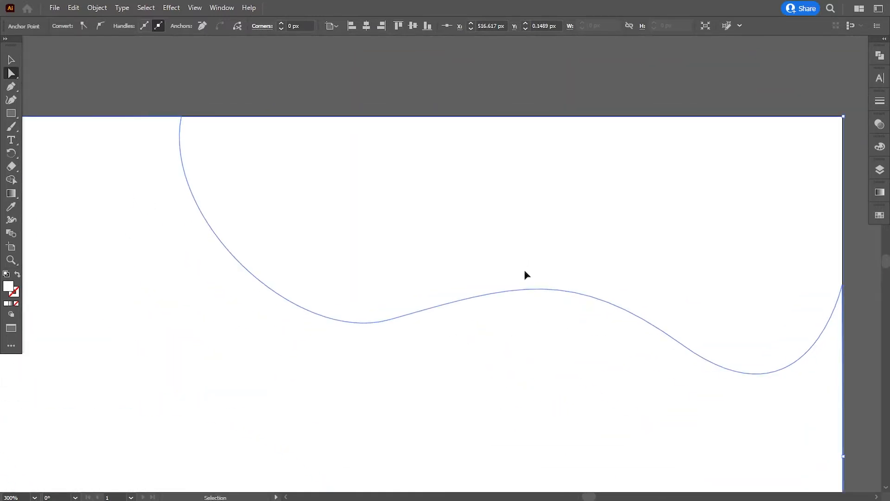
Fill the wavy shape with the dark swatch colour beside the artboard using the Eyedropper, and deselect it
key(ctrl+minus)
key(ctrl+minus)
key(ctrl+minus)
key(ctrl+minus)
key(ctrl+plus)
drag(456, 366, 483, 285)
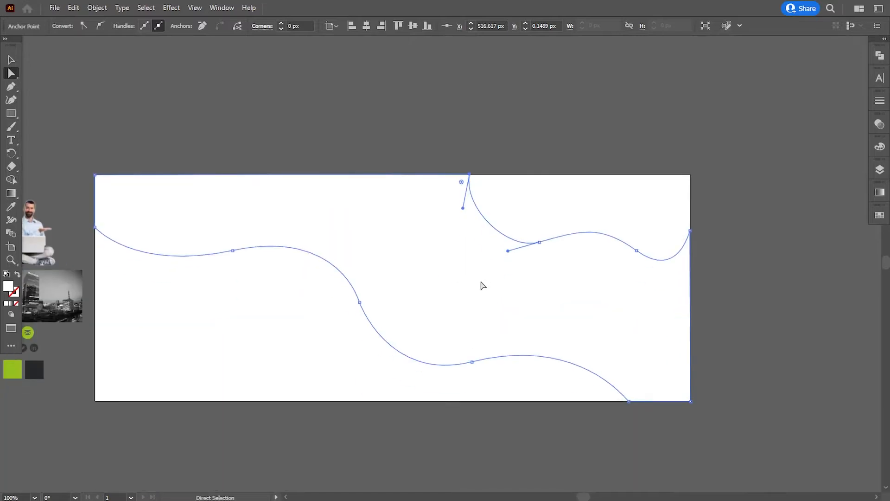
click(11, 207)
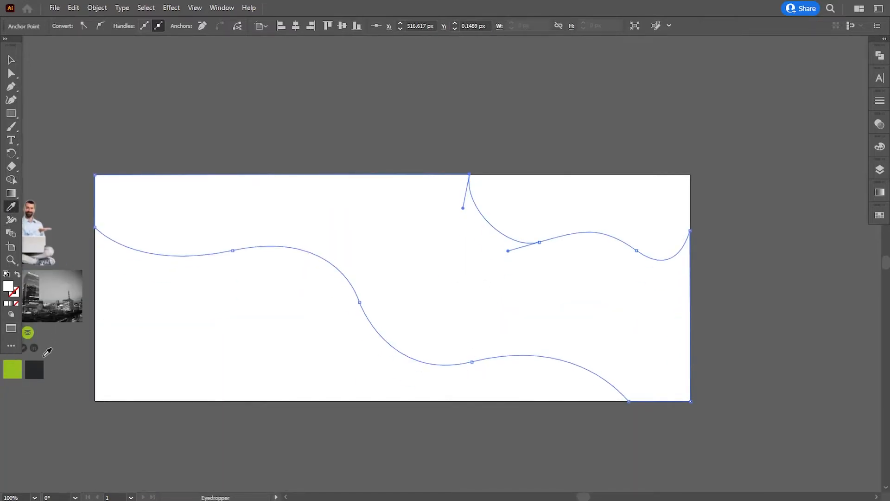
click(40, 367)
click(11, 73)
click(160, 129)
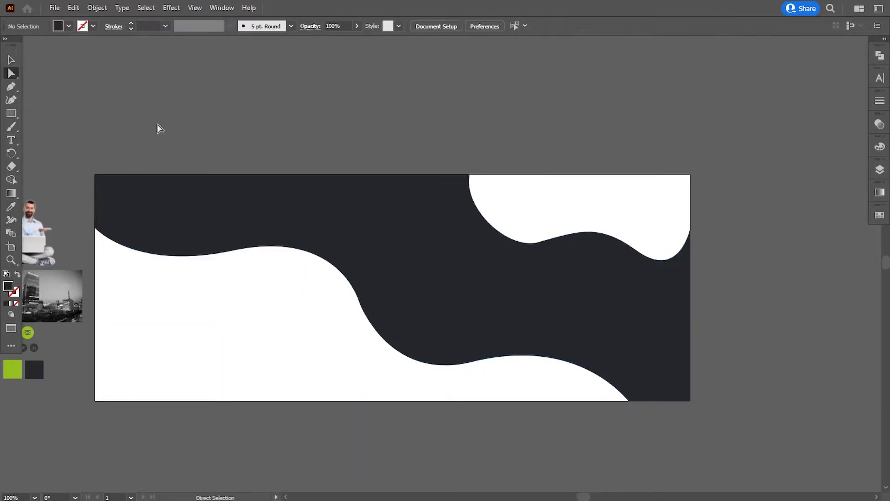
Copy the dark wavy shape and paste the duplicate directly in front of it
drag(519, 314, 542, 302)
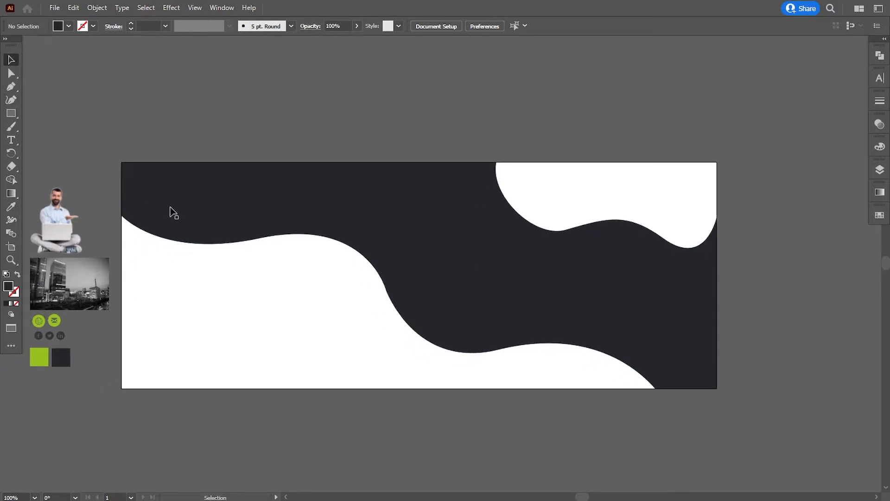
click(165, 190)
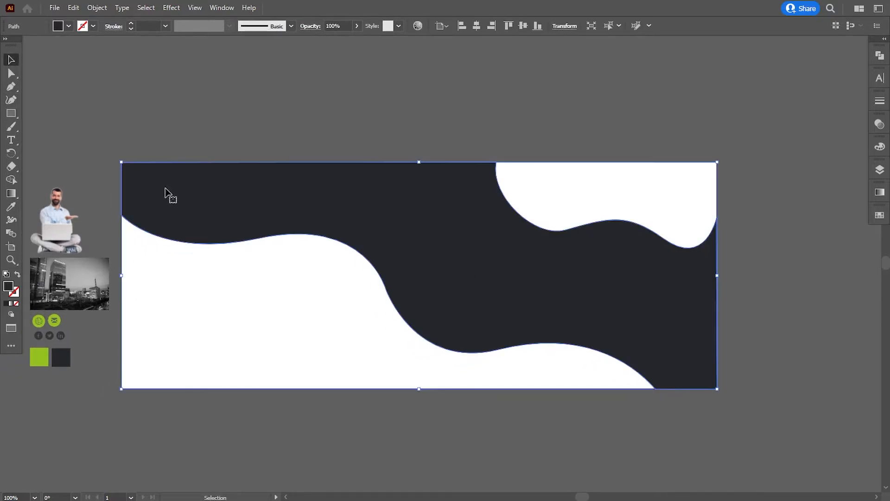
click(73, 8)
click(97, 61)
click(76, 14)
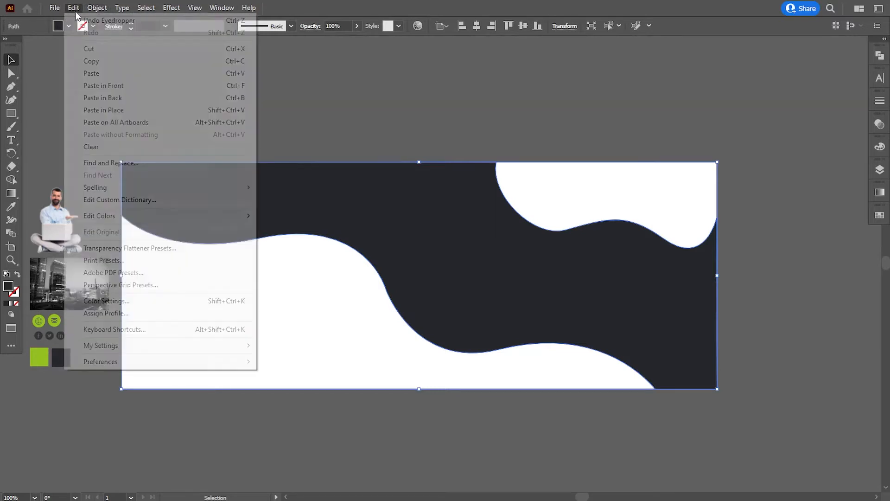
click(93, 85)
click(88, 161)
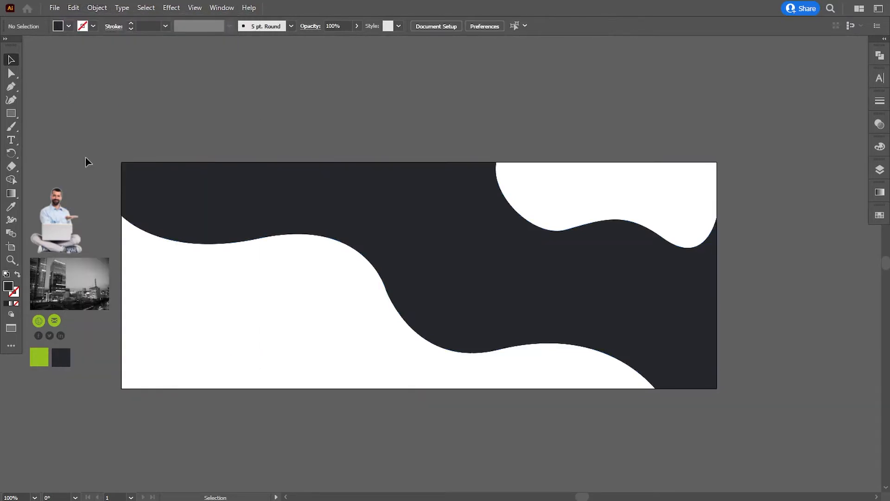
Place the city photo over the banner and make a clipping mask from it and the front wavy shape
drag(67, 282, 464, 263)
shift+click(583, 283)
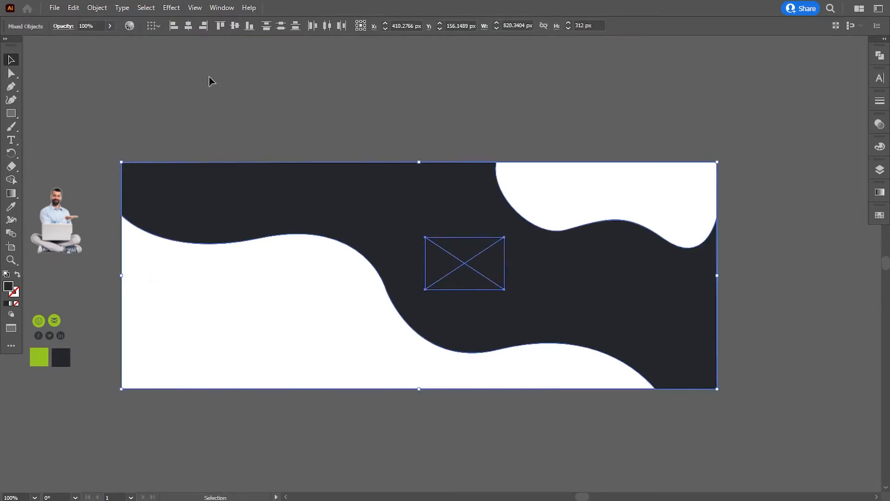
click(90, 10)
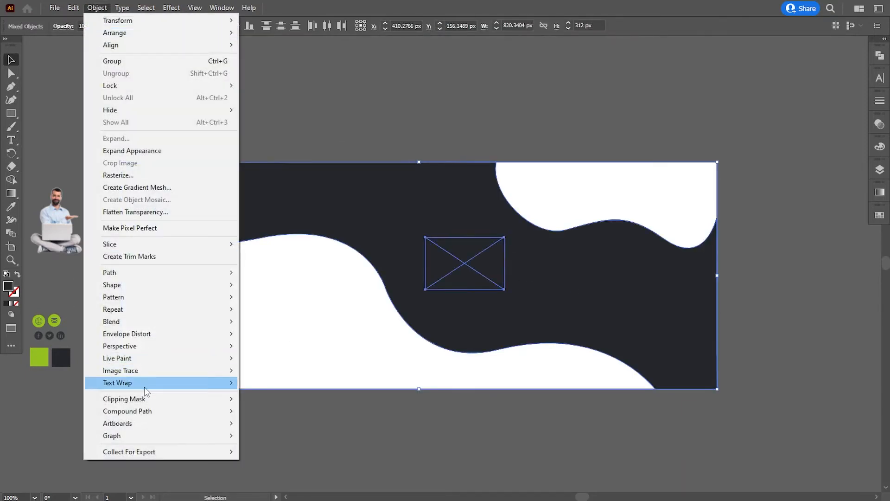
mouse_move(148, 399)
click(273, 399)
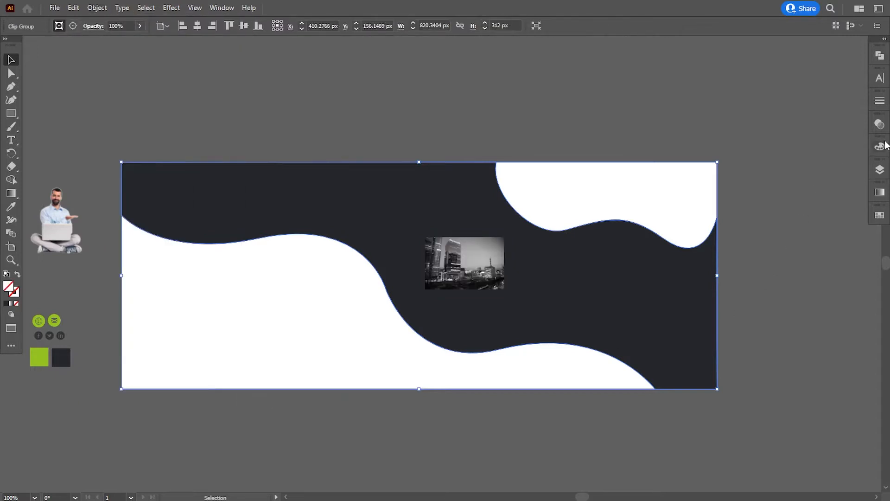
Select the linked city photo inside the clip group and enlarge it proportionally from its centre to cover most of the wavy shape
click(880, 170)
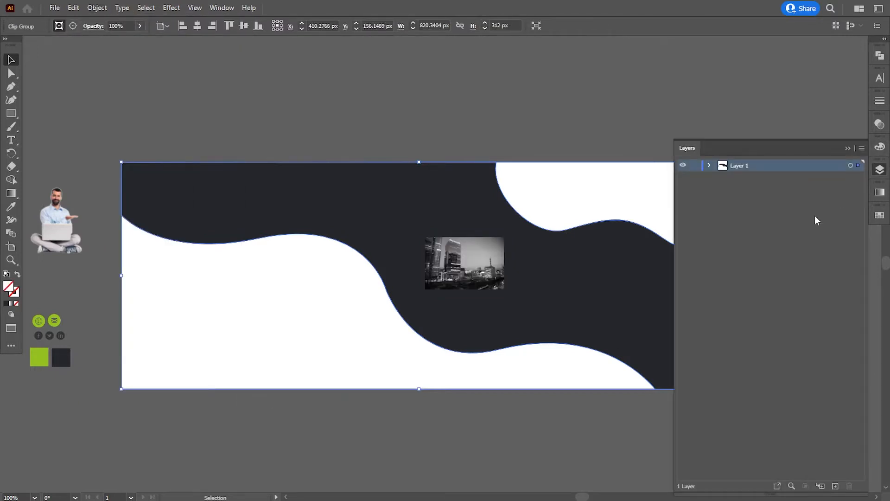
click(710, 167)
click(722, 178)
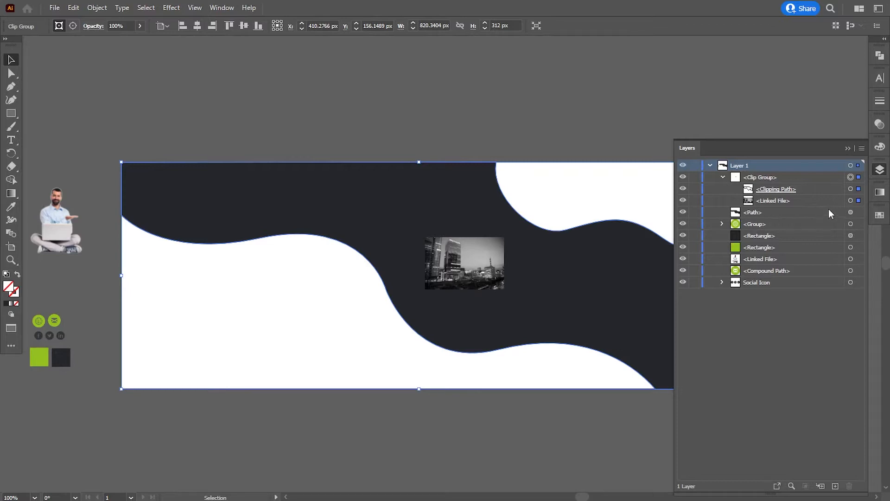
click(850, 200)
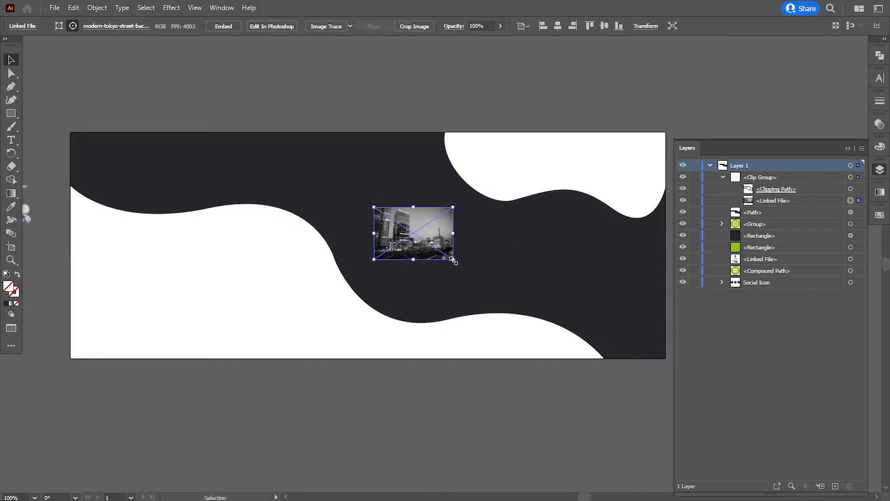
drag(453, 258, 705, 450)
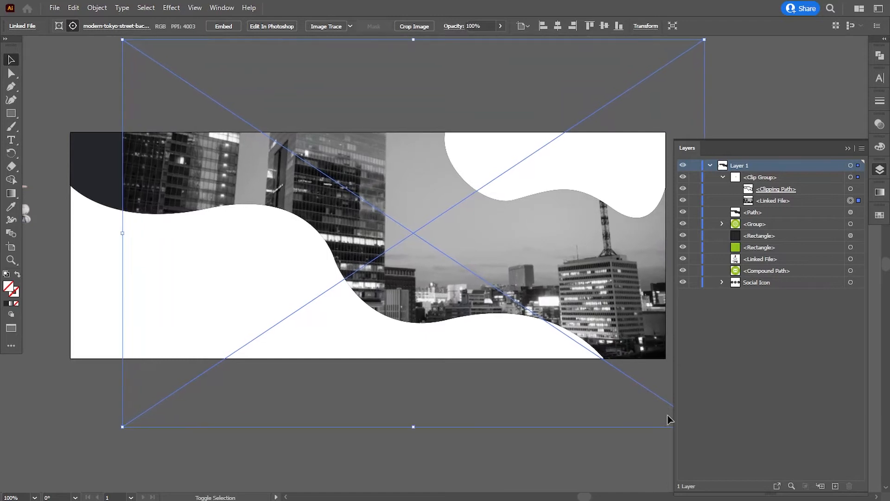
Move the clipped city photo left until it covers the artboard's left edge
key(Left)
key(Left)
key(Left)
key(Left)
key(Left)
key(Left)
key(Left)
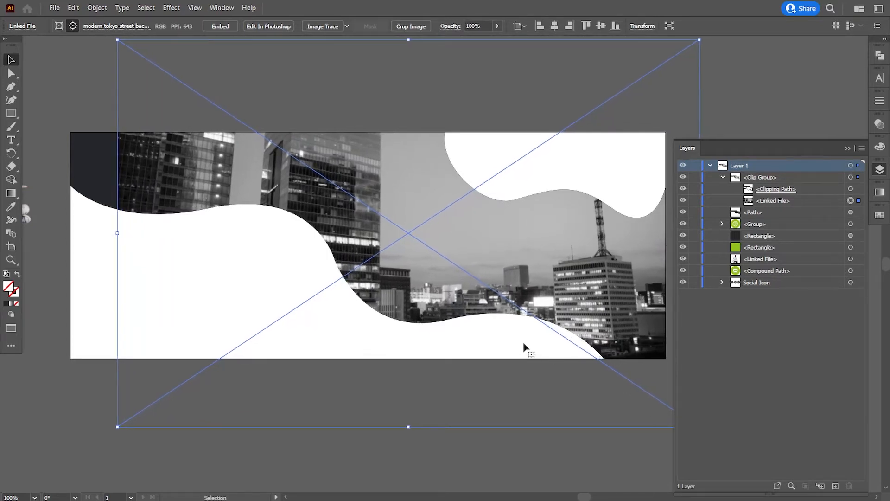
key(Left)
key(Left)
key(Left)
key(Left)
key(Left)
key(Left)
key(Left)
key(Left)
key(Left)
key(Left)
key(Left)
key(Left)
key(Left)
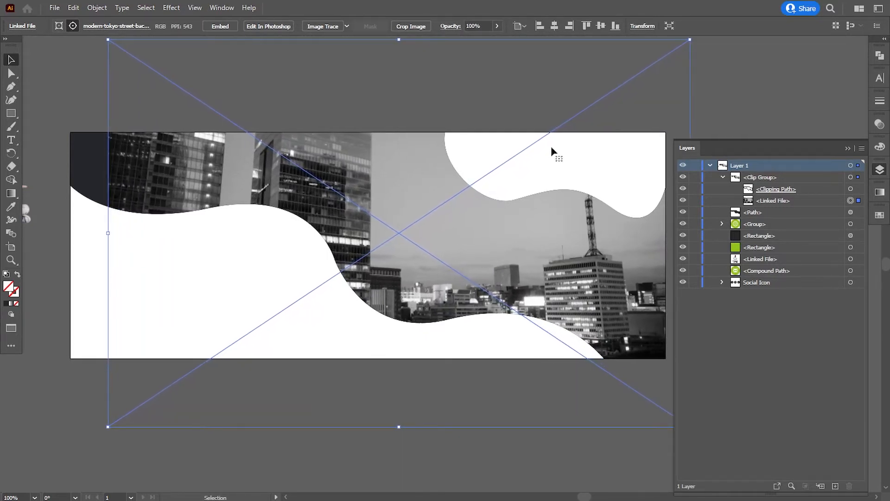
key(Left)
key(Left)
key(Left)
key(Left)
key(Left)
key(Left)
key(Left)
key(Left)
key(Left)
key(Left)
key(Left)
key(Left)
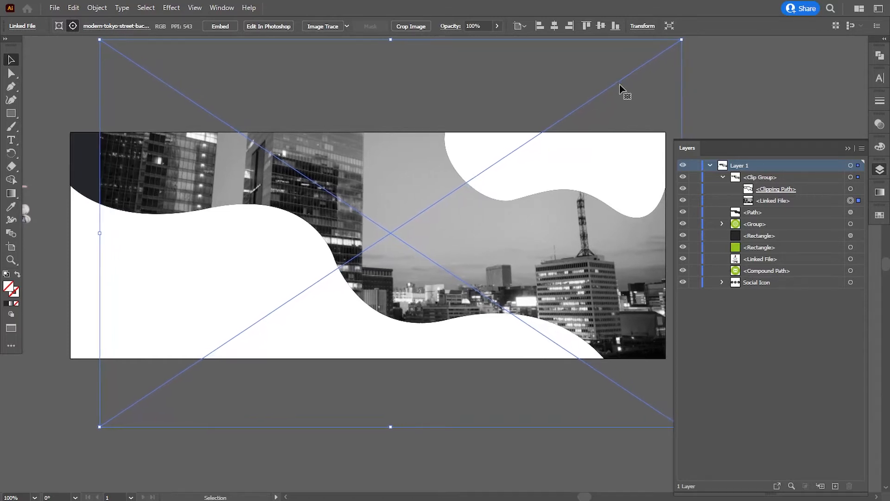
key(Left)
key(Left)
key(Left)
key(Left)
drag(615, 82, 588, 88)
Enlarge the clipped city photo slightly to cover the artboard's right edge, and shift it up inside the mask
key(ctrl+minus)
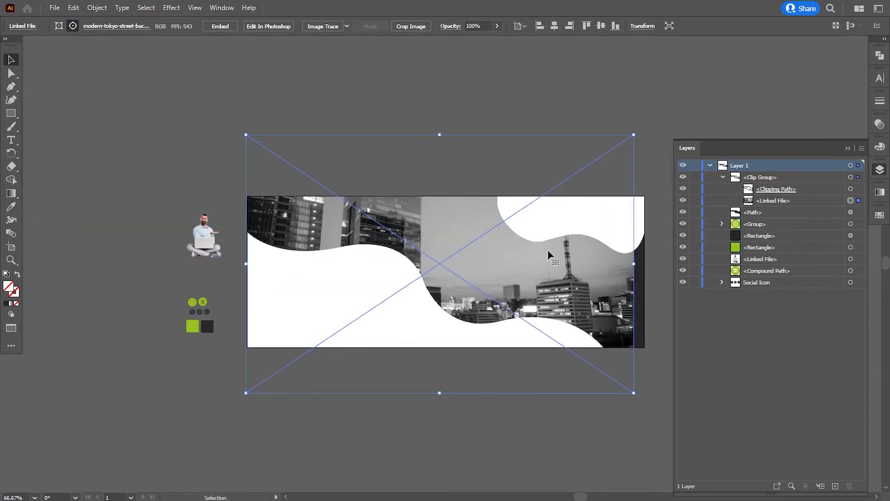
drag(632, 393, 648, 423)
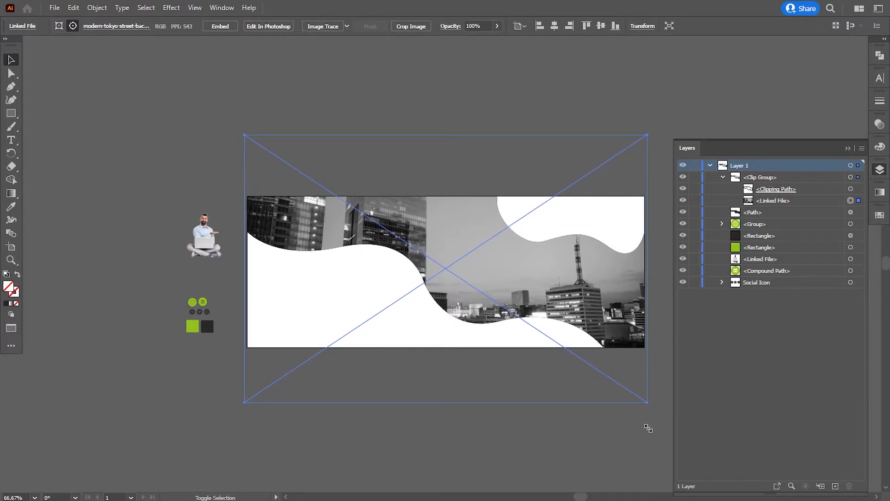
scroll(542, 425, right, 1)
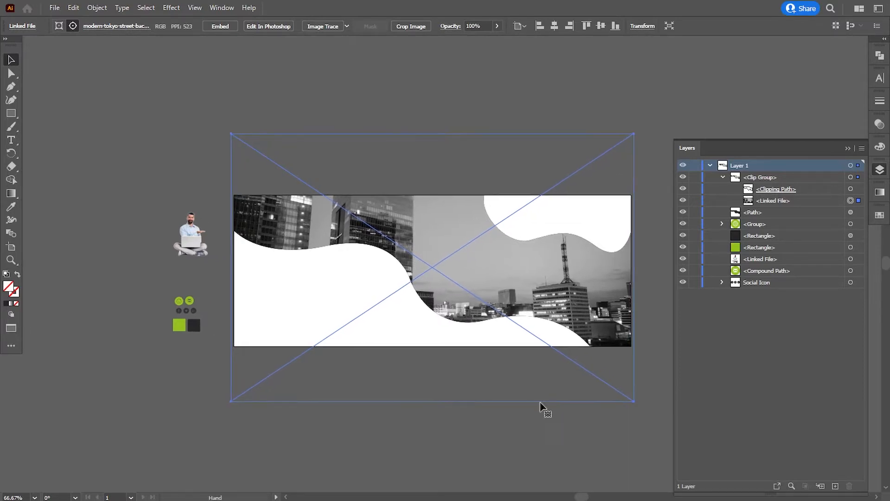
drag(598, 163, 594, 112)
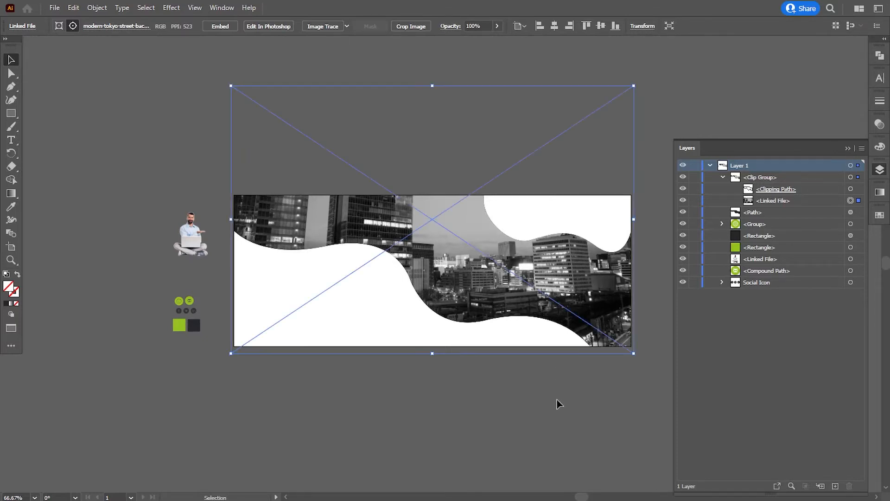
Collapse the clip group in the layer list and bring the dark wavy path above it
click(553, 422)
key(ctrl+plus)
drag(537, 405, 475, 387)
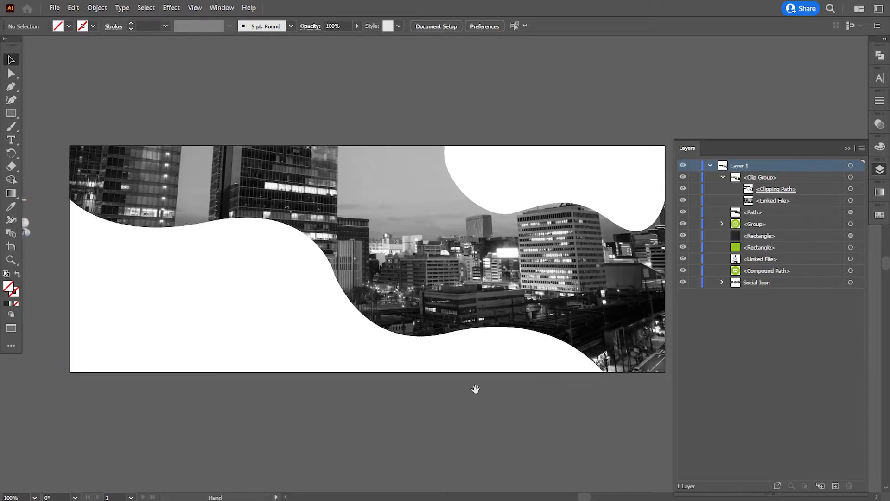
click(723, 175)
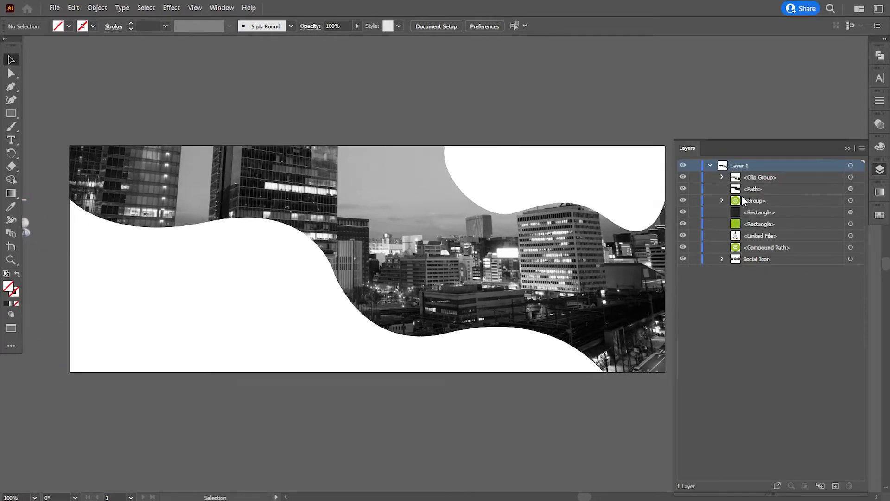
drag(756, 190, 758, 175)
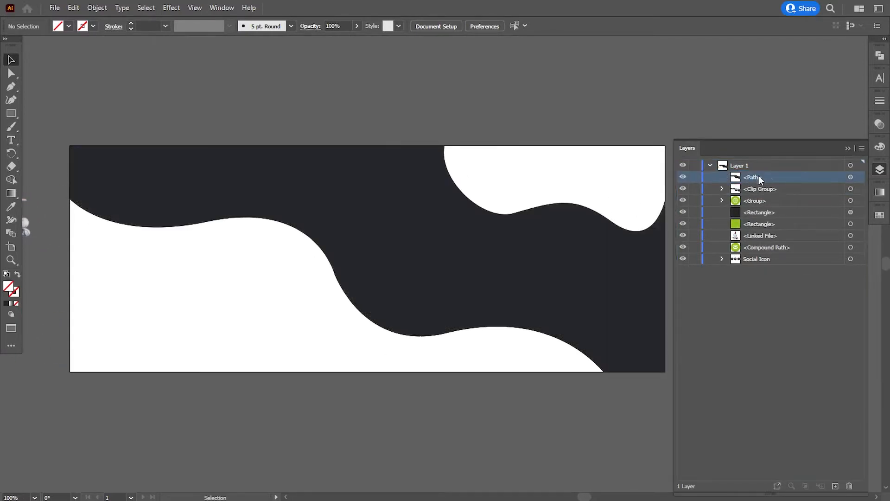
Try to set the dark wavy path's opacity to 75%
click(880, 124)
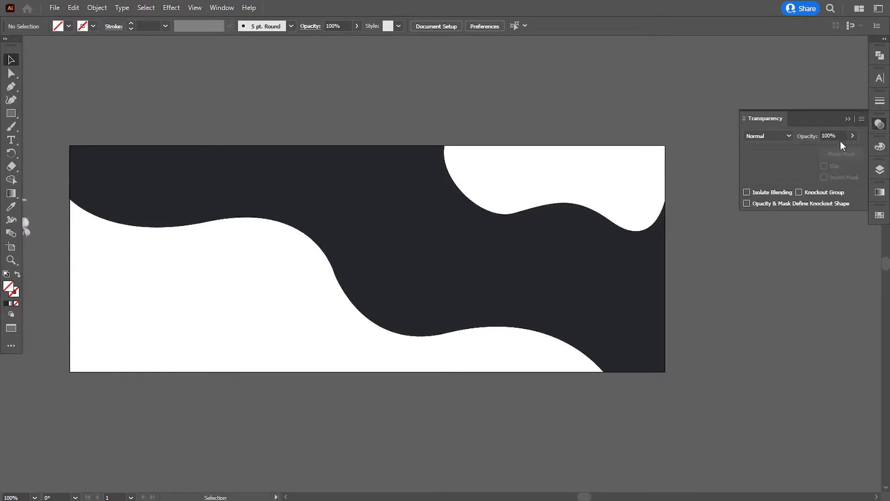
click(810, 136)
text(75)
key(Return)
Select the dark wavy path through its layer entry, set its opacity to 75%, and deselect it
click(879, 169)
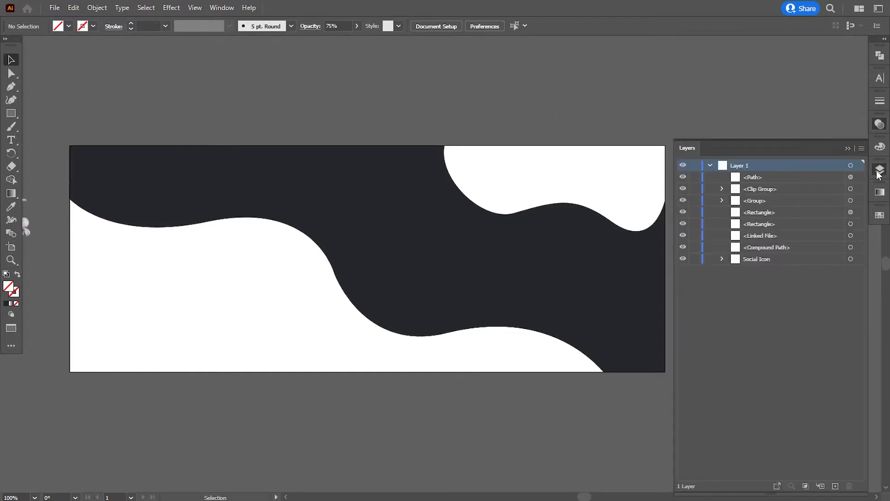
click(851, 178)
click(879, 123)
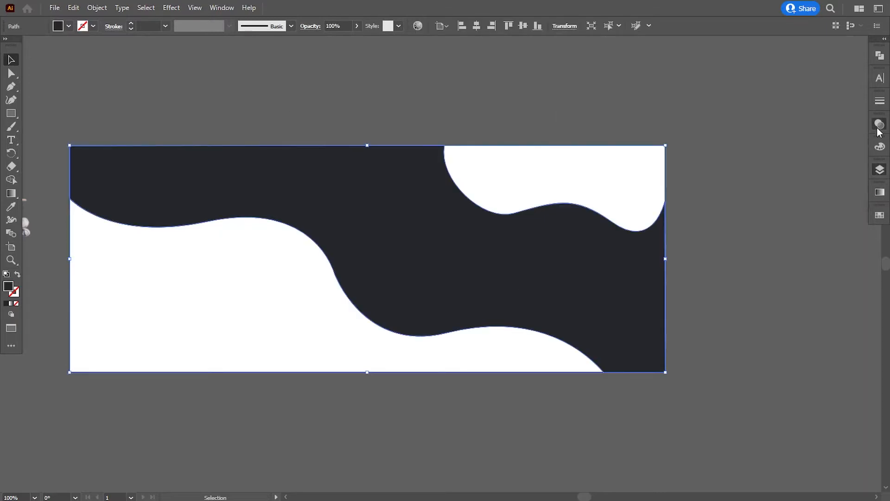
click(836, 135)
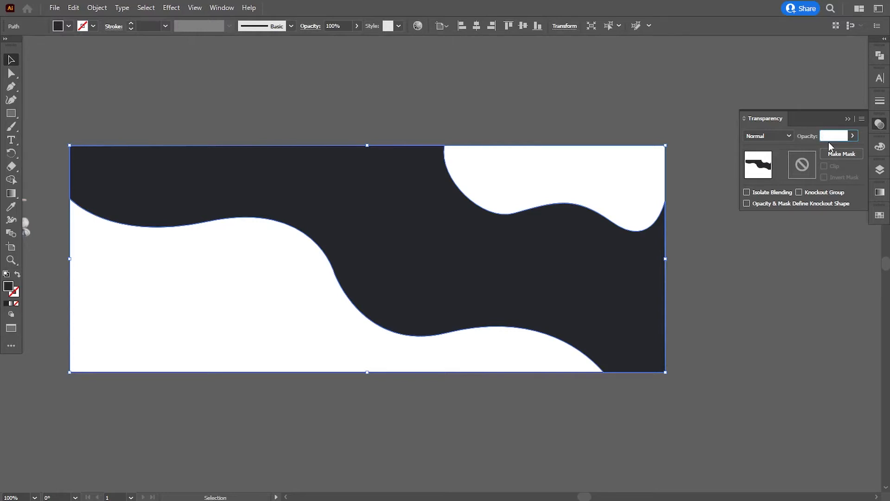
key(Return)
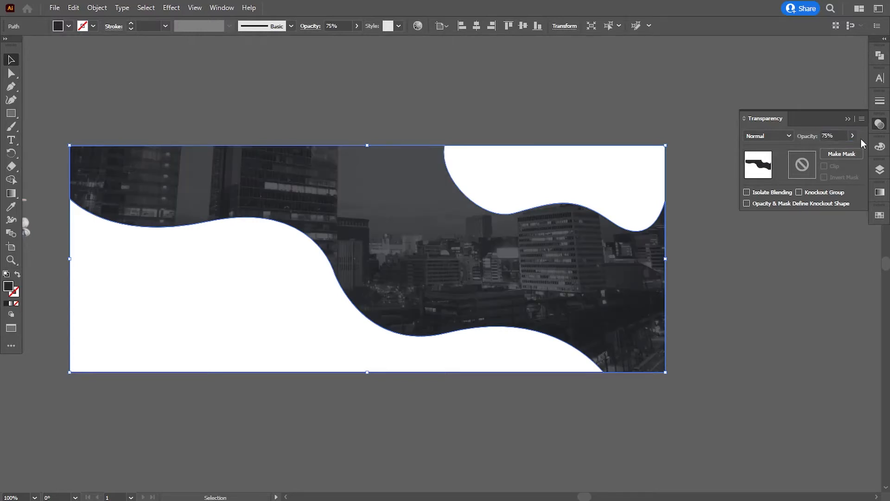
click(847, 119)
click(827, 232)
Bring the whole banner and the sample assets beside it into view and activate the Pen tool
key(space)
drag(453, 295, 524, 301)
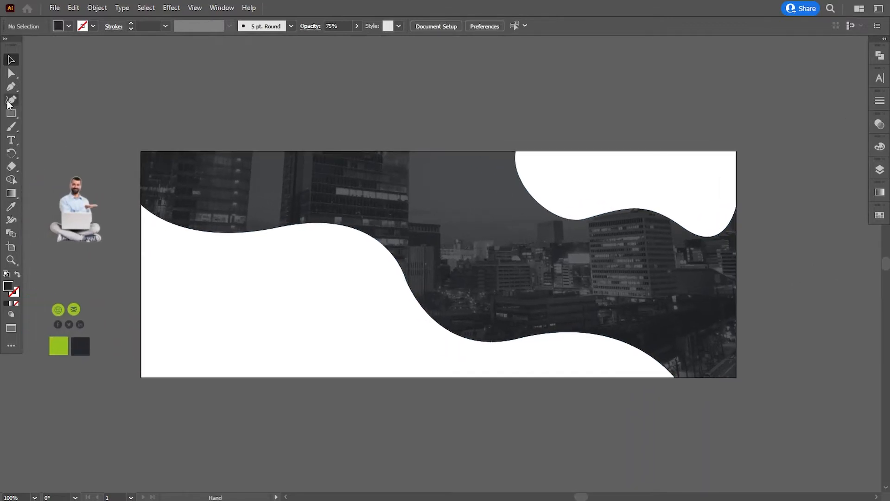
click(11, 89)
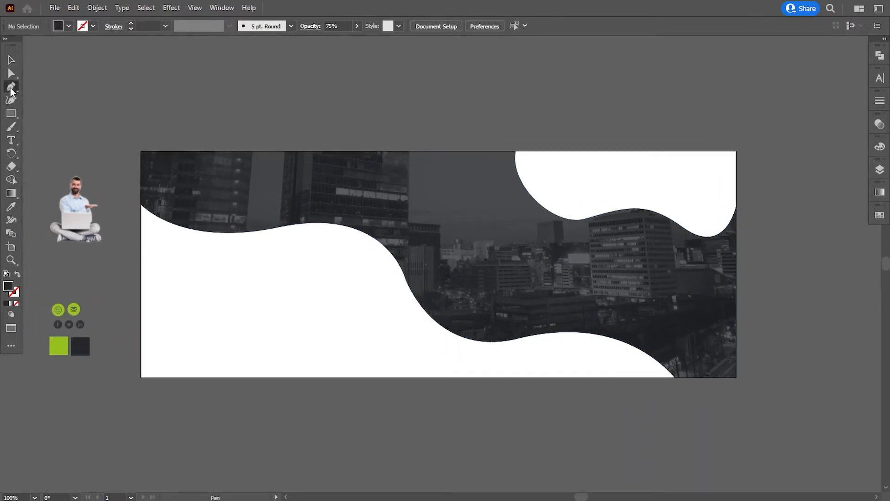
click(498, 143)
click(512, 215)
drag(569, 243, 576, 244)
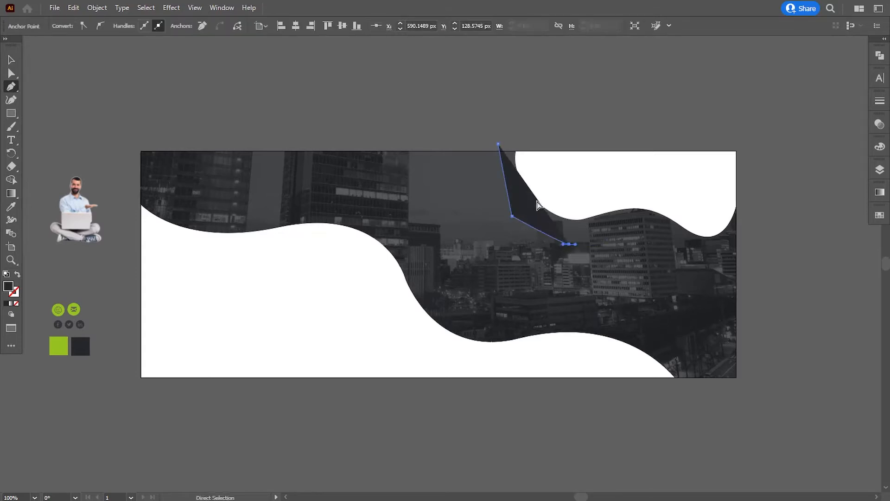
key(ctrl+z)
key(ctrl+z)
key(ctrl+z)
Draw a closed straight-sided shape over the white area in the banner's upper-right corner and fill it with the green swatch's colour
click(500, 150)
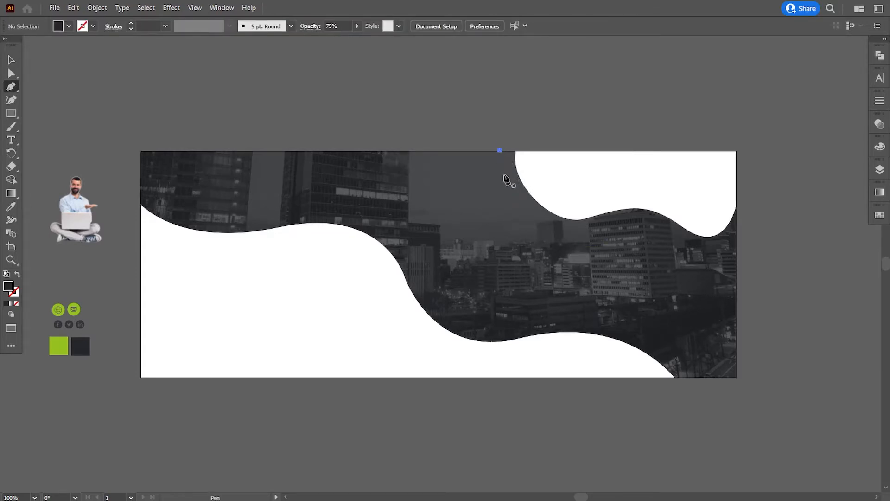
click(511, 202)
click(569, 243)
click(678, 254)
click(710, 251)
click(736, 245)
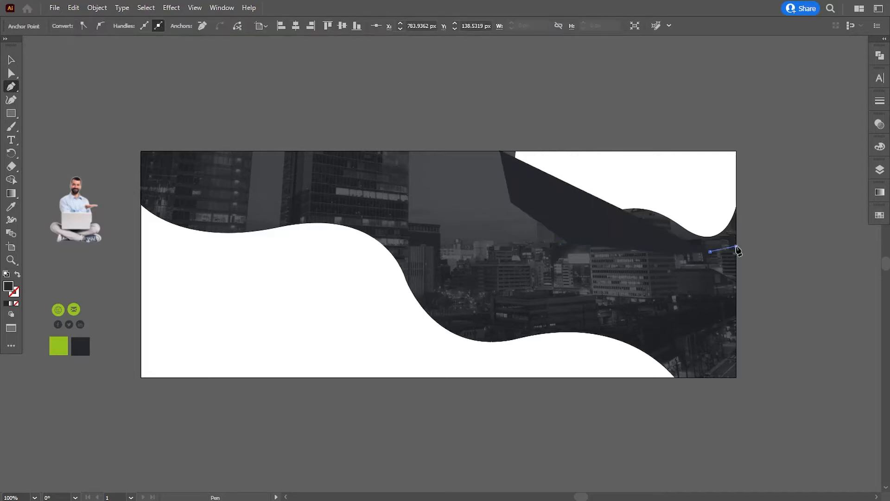
click(735, 150)
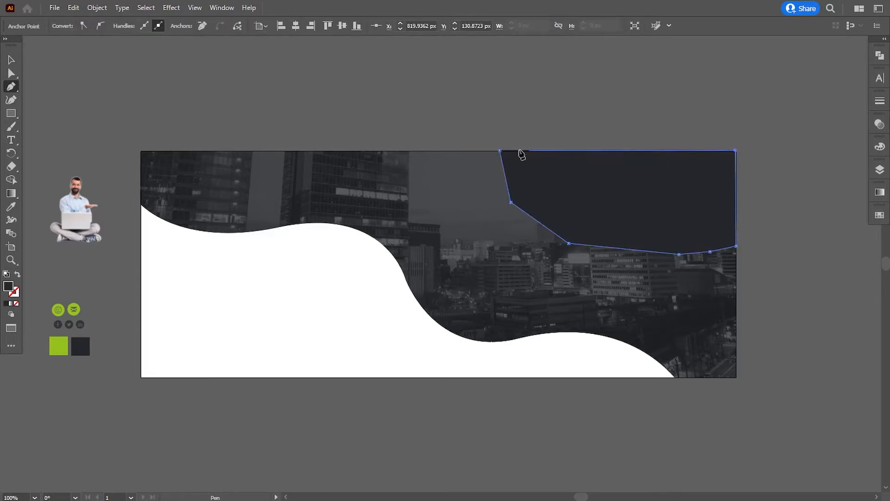
click(499, 150)
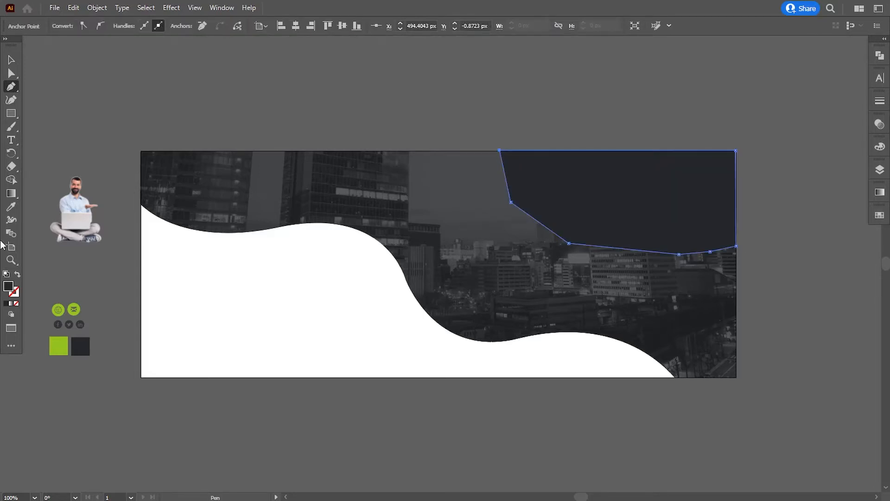
click(11, 209)
click(63, 347)
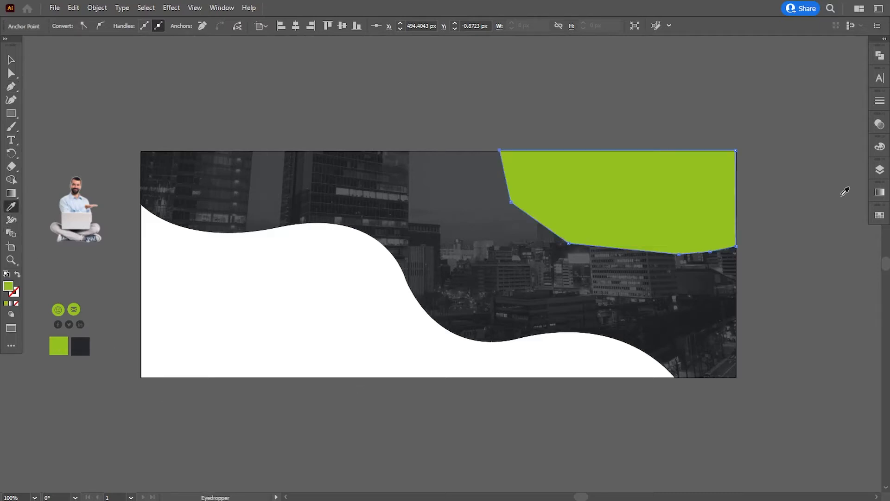
Move the green path below both the dark wavy path and the clip group in the layer order
click(882, 174)
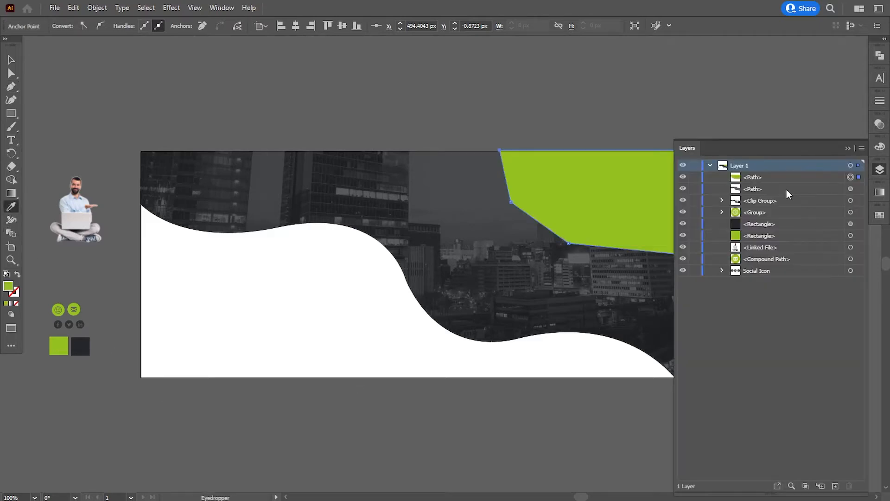
drag(753, 176, 752, 195)
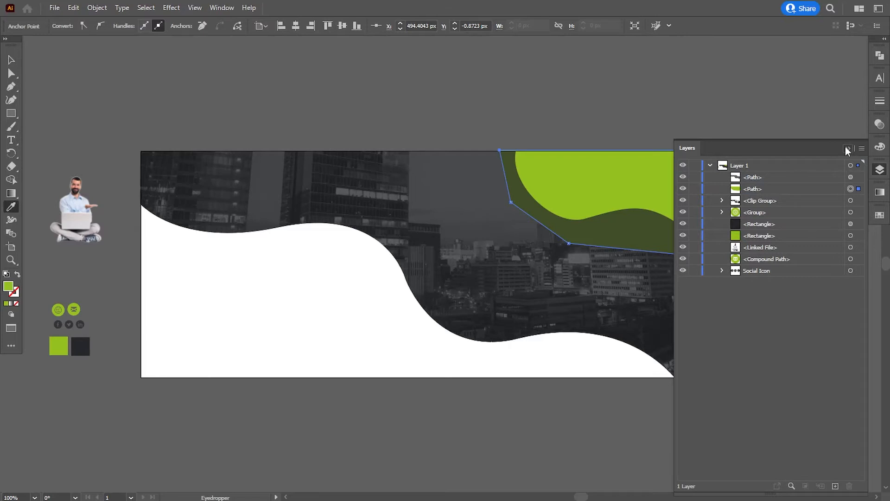
click(847, 149)
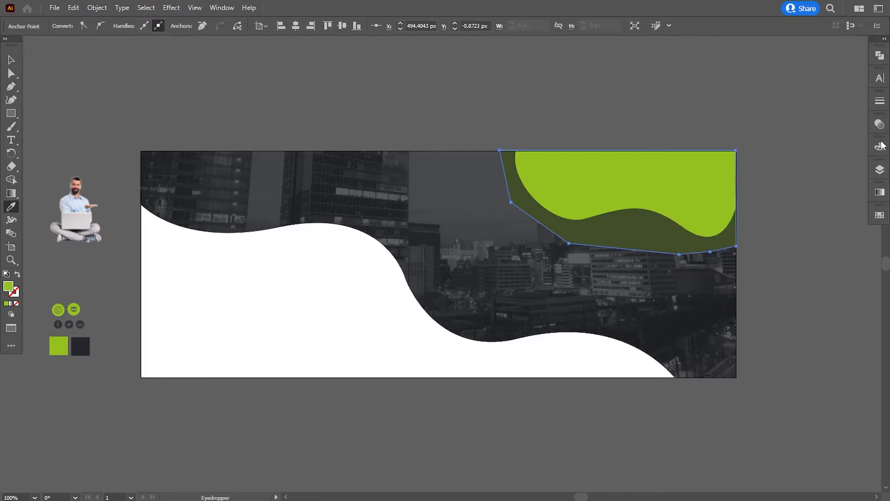
click(881, 170)
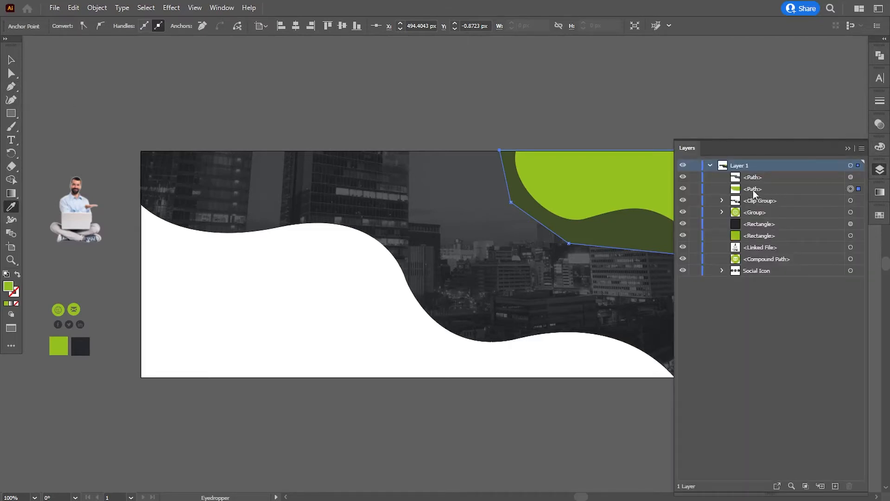
drag(753, 190, 752, 206)
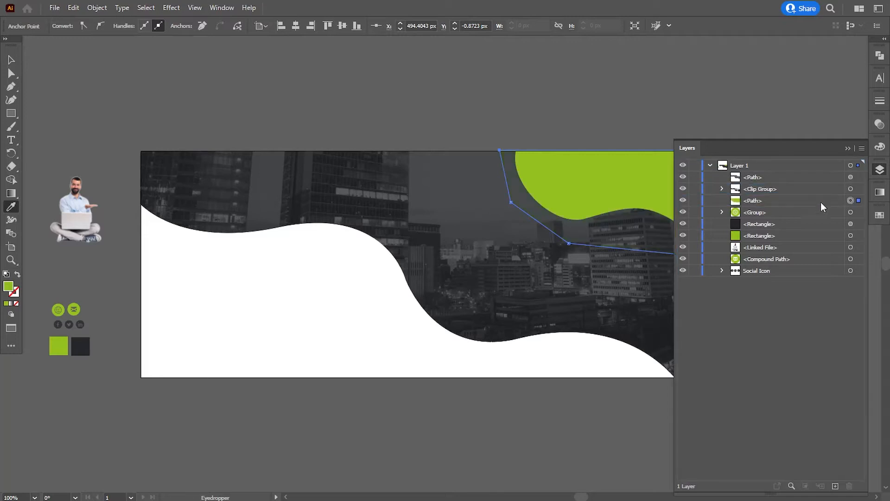
click(848, 149)
Align the green shape's two upper corner anchors with the artboard's top edge and upper-right corner, and deselect the shape
click(11, 73)
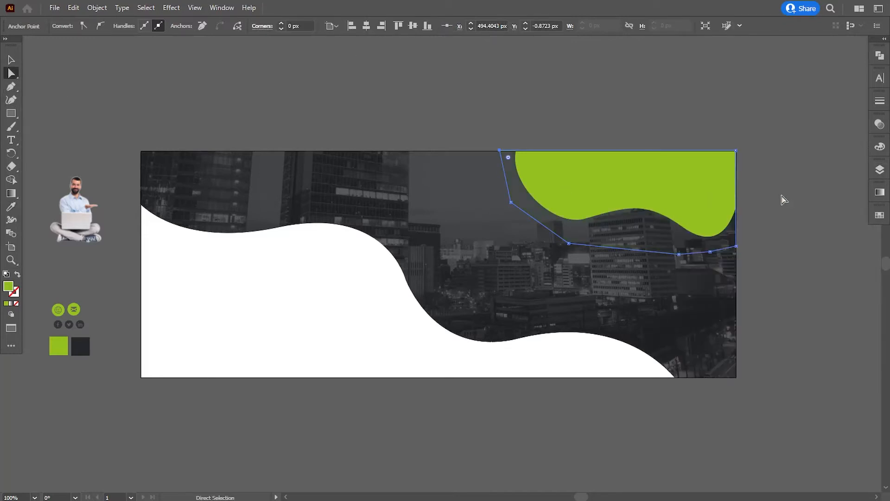
key(ctrl+plus)
key(ctrl+plus)
key(ctrl+plus)
key(ctrl+plus)
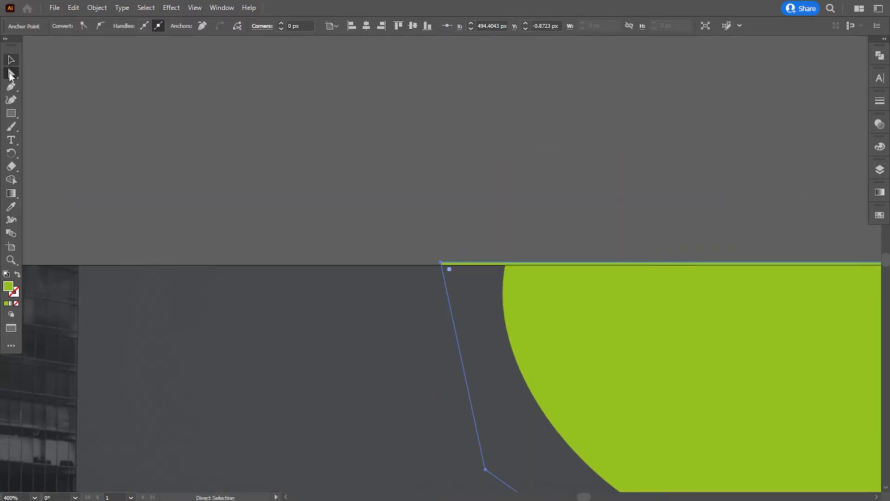
drag(442, 263, 444, 266)
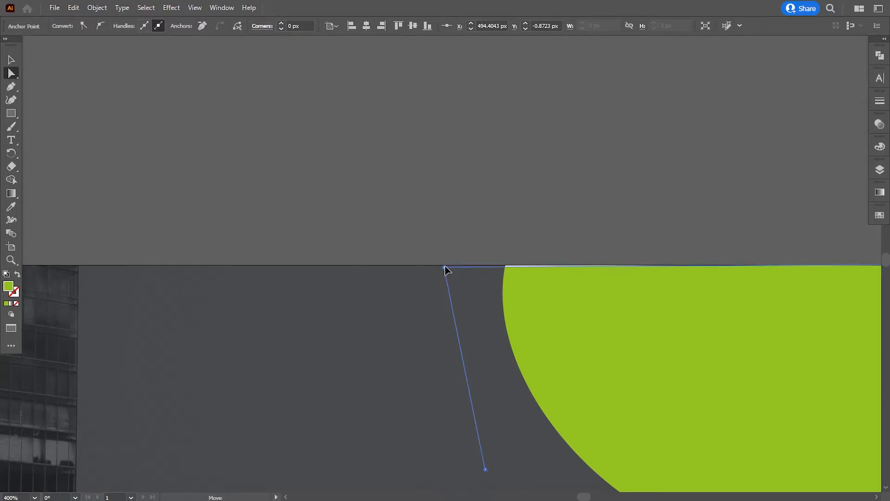
scroll(649, 345, right, 10)
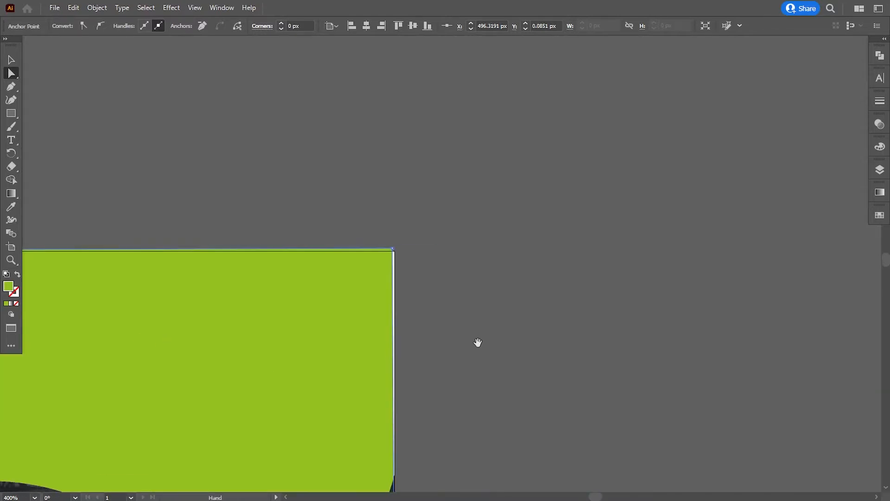
click(394, 251)
drag(393, 249, 394, 251)
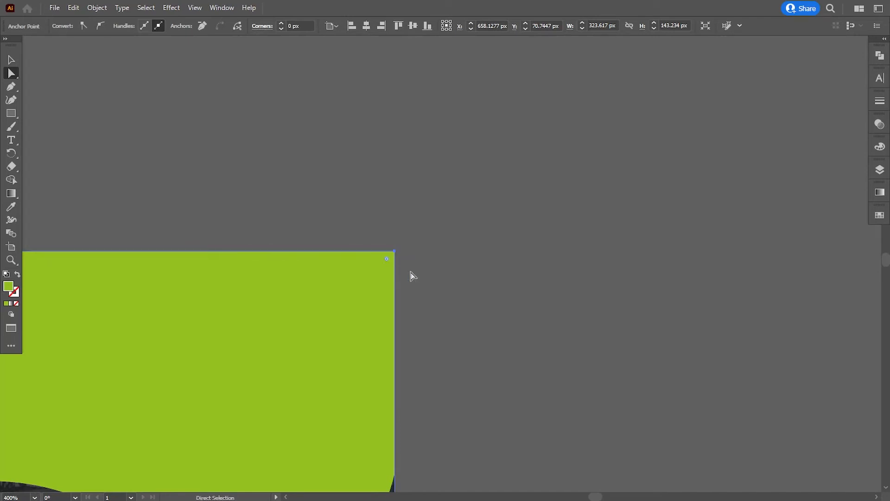
scroll(464, 241, down, 5)
click(535, 360)
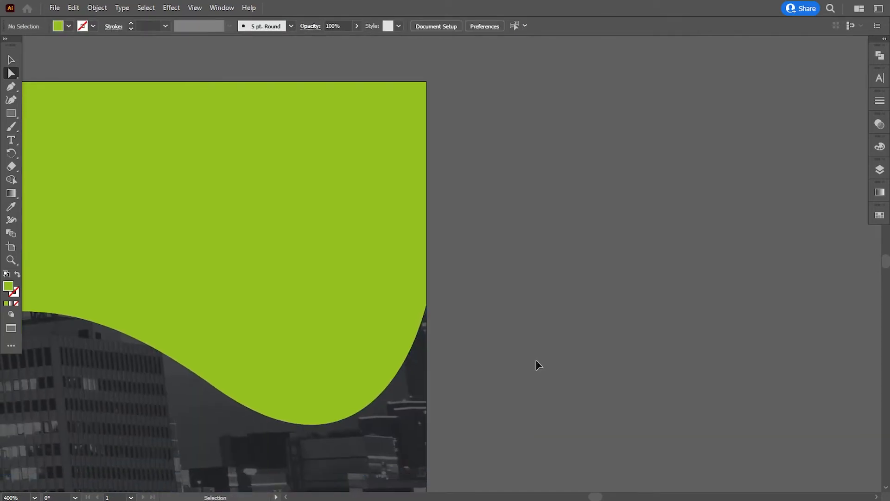
Add the text "We Are Creative Marketing Agency" in the banner's lower-left white area, broken into two lines before "Marketing"
key(ctrl+minus)
key(ctrl+minus)
key(ctrl+minus)
key(ctrl+minus)
key(ctrl+minus)
key(ctrl+minus)
key(space)
drag(469, 381, 563, 369)
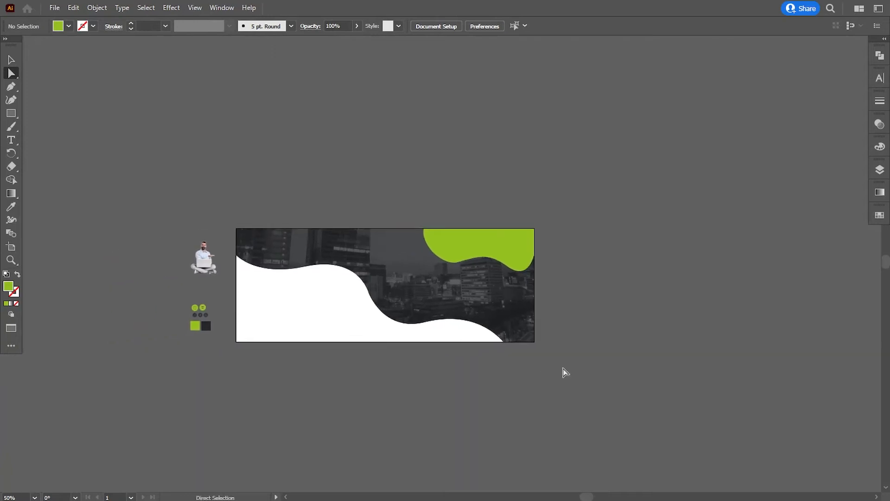
key(ctrl+plus)
key(space)
drag(214, 364, 322, 337)
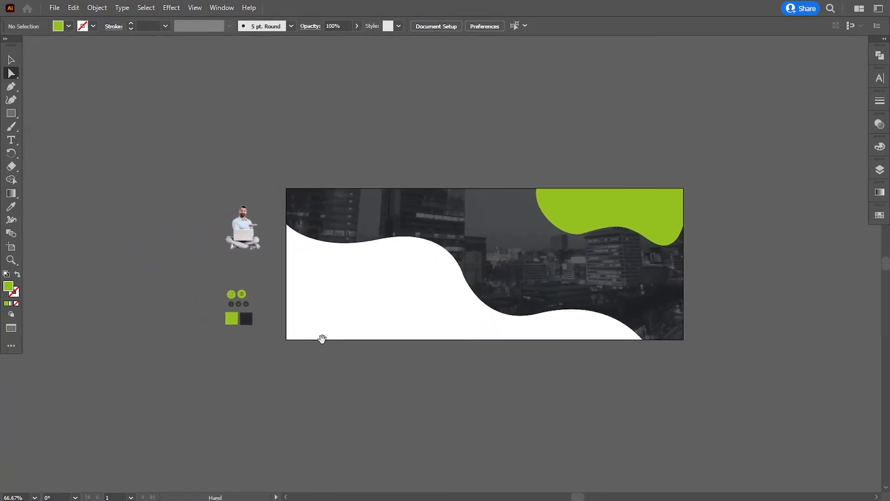
key(ctrl+plus)
key(ctrl+plus)
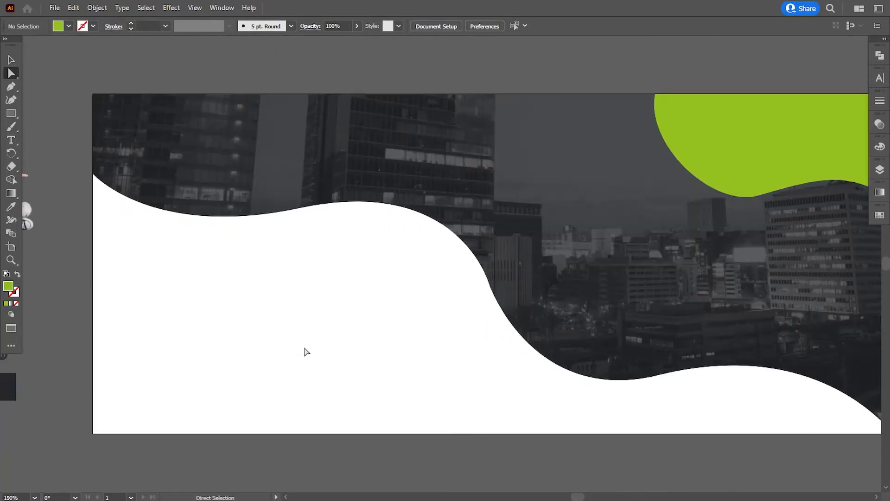
key(space)
drag(259, 343, 339, 342)
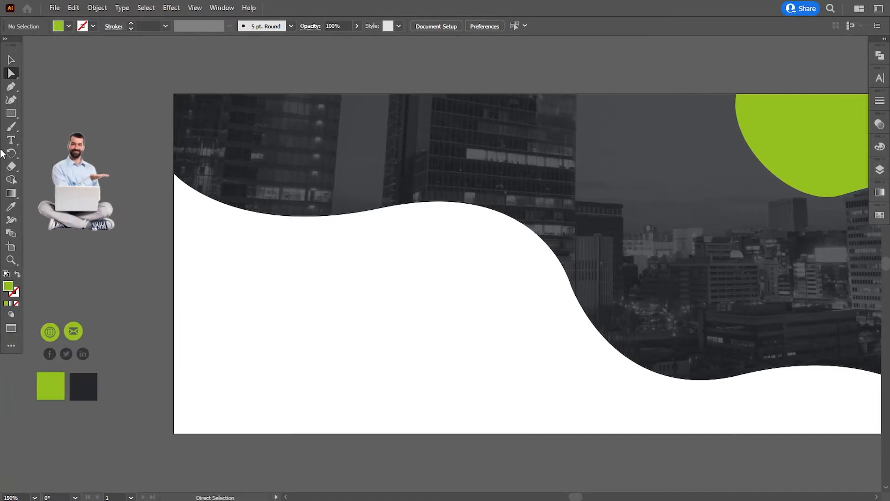
key(t)
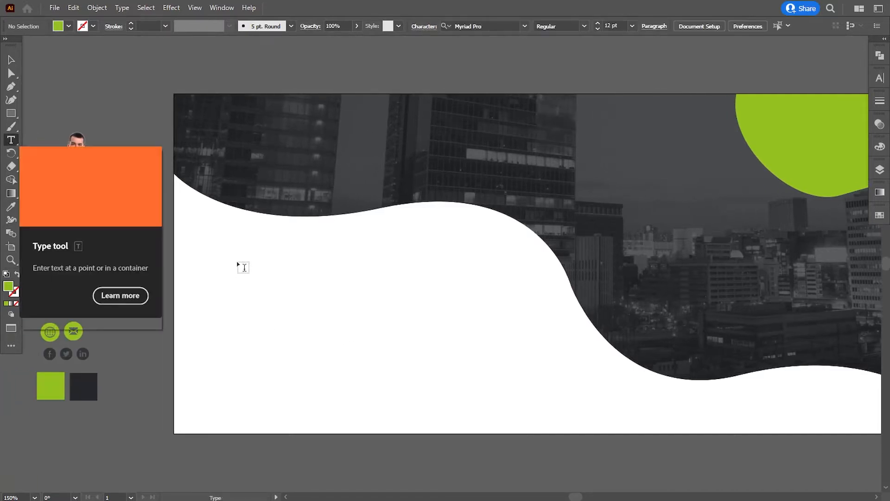
click(236, 260)
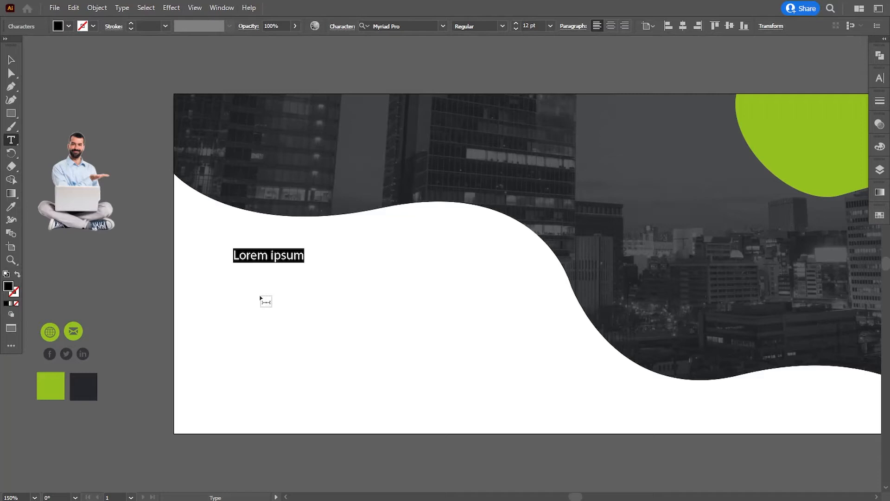
text(We Are )
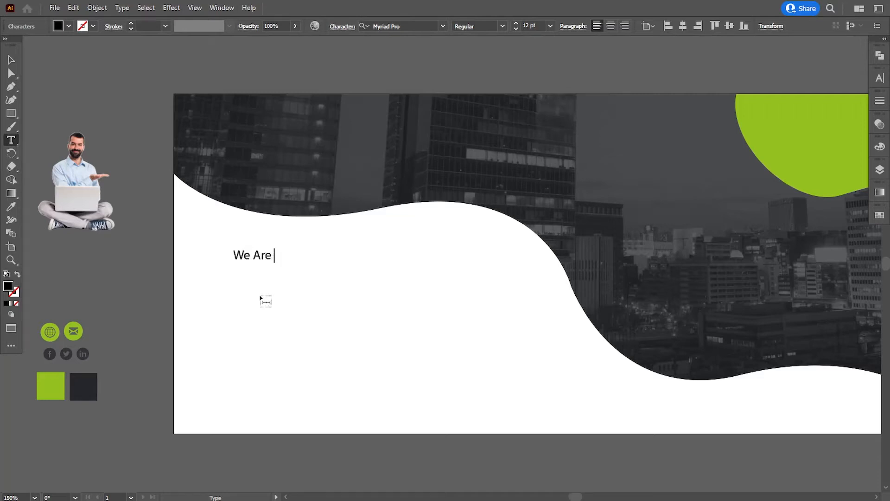
text(Creative Marketing)
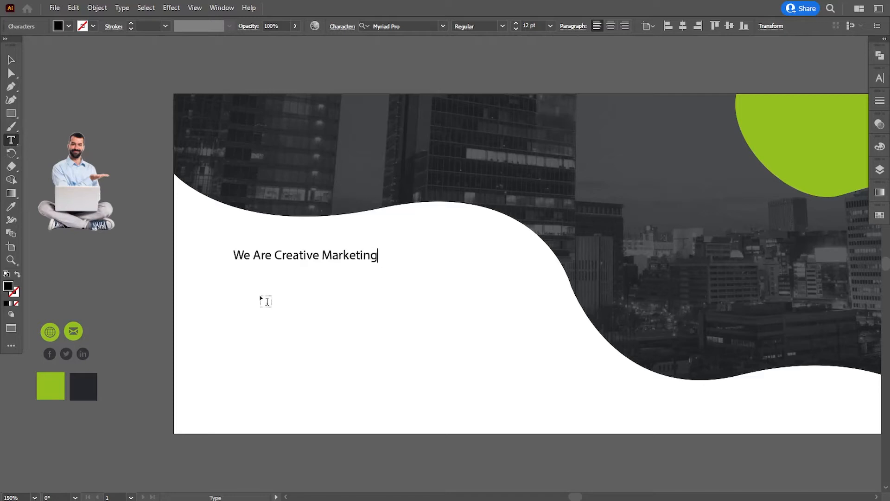
text( A)
click(323, 256)
key(Return)
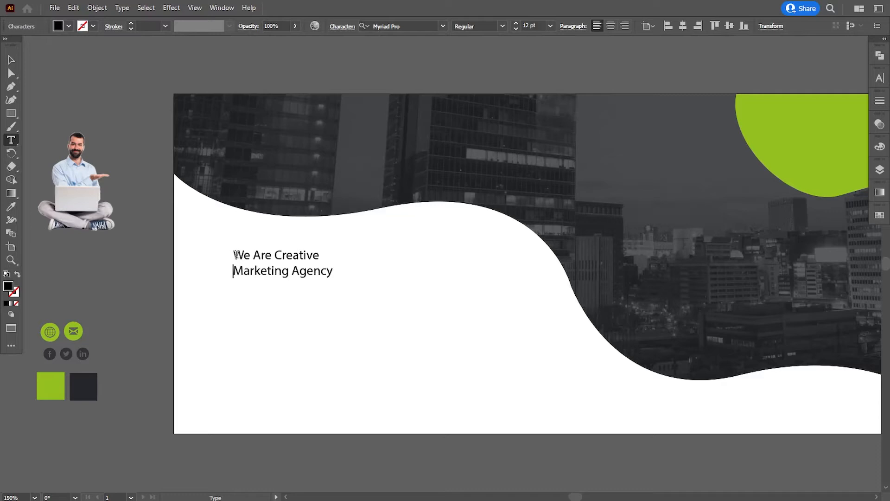
Set the whole two-line heading in the Montserrat Regular font and deselect it
drag(236, 254, 378, 290)
click(402, 25)
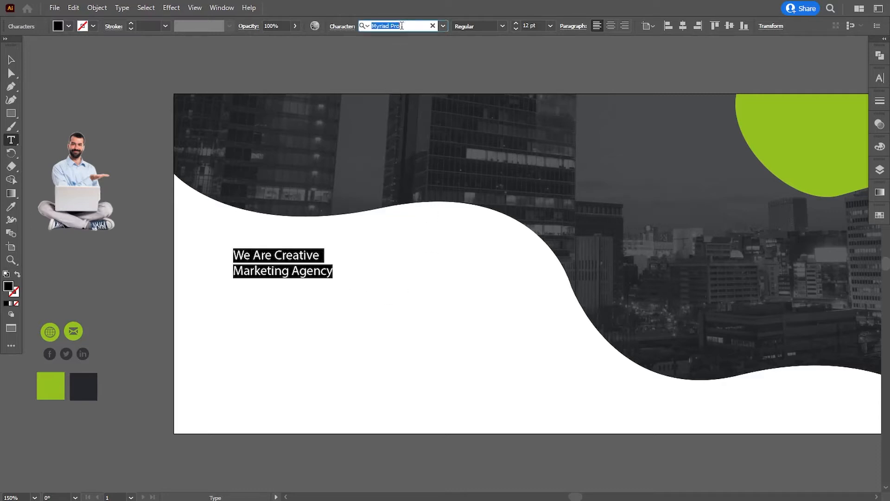
text(mon)
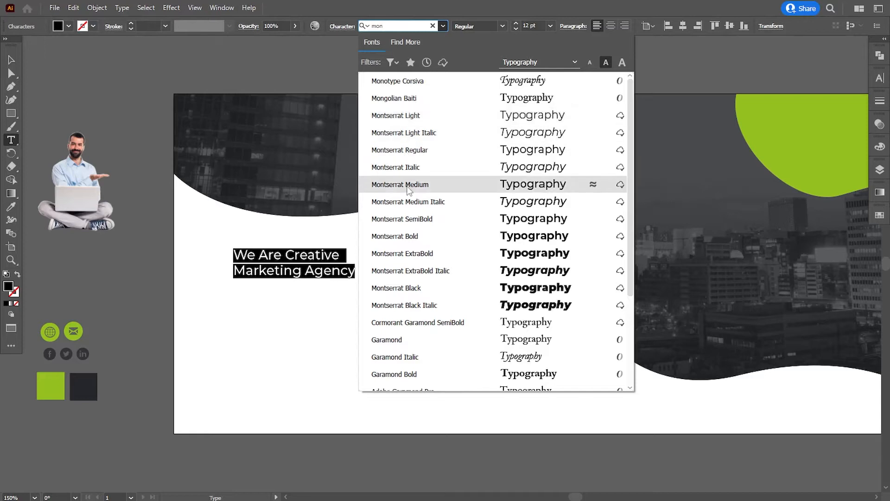
click(401, 150)
key(ctrl+shift+a)
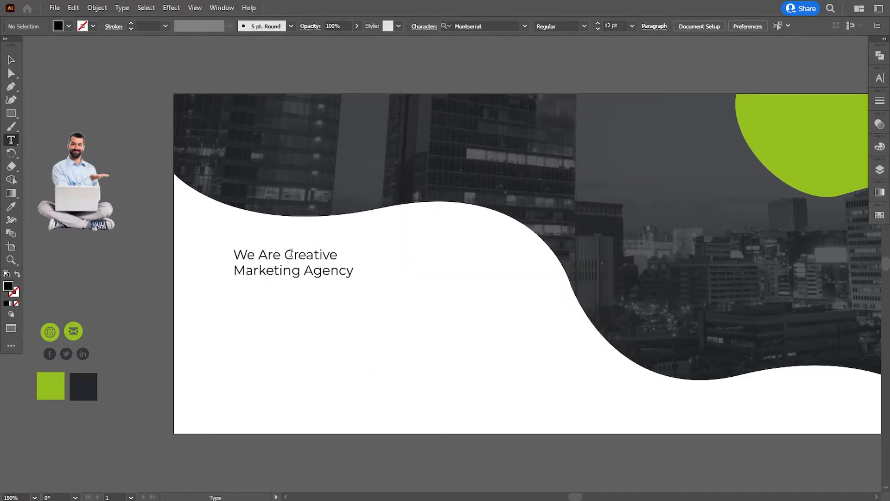
Make the words "Creative Marketing" in the heading Bold and finish editing the text
drag(285, 255, 301, 272)
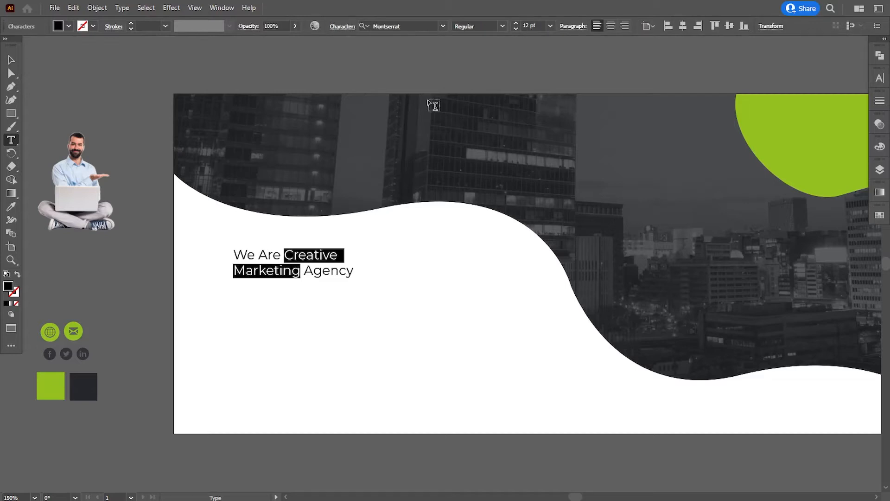
click(501, 23)
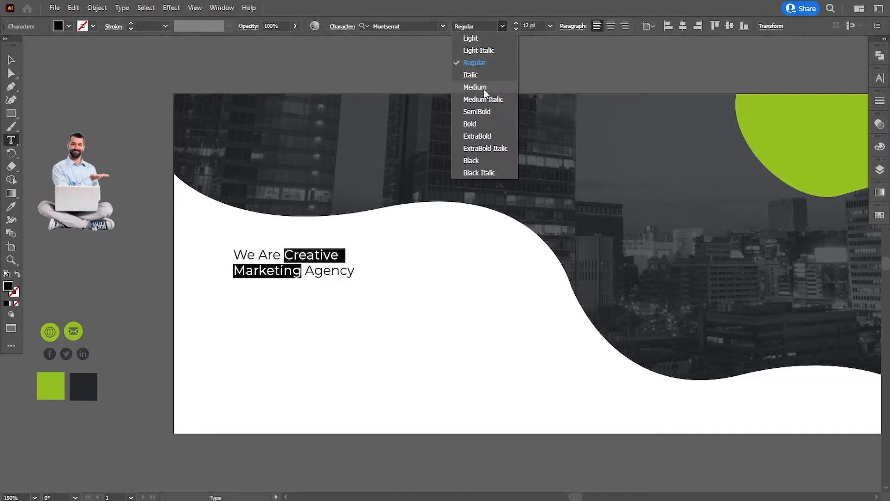
click(478, 128)
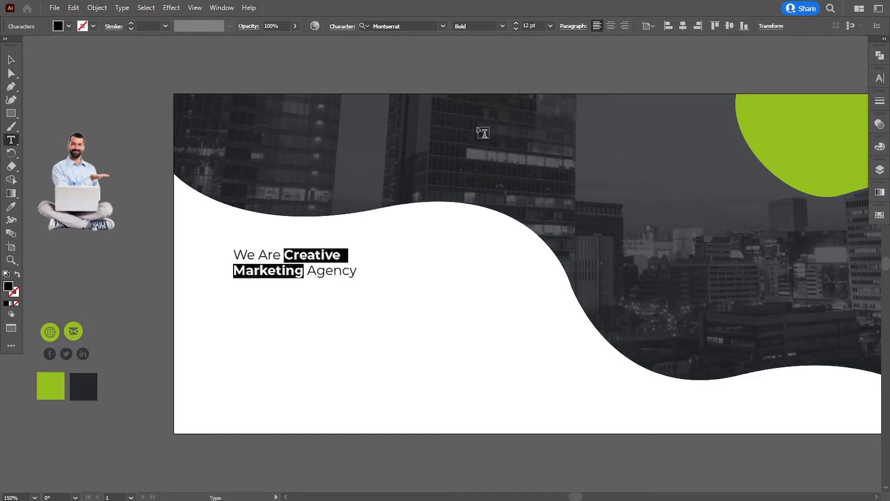
key(Escape)
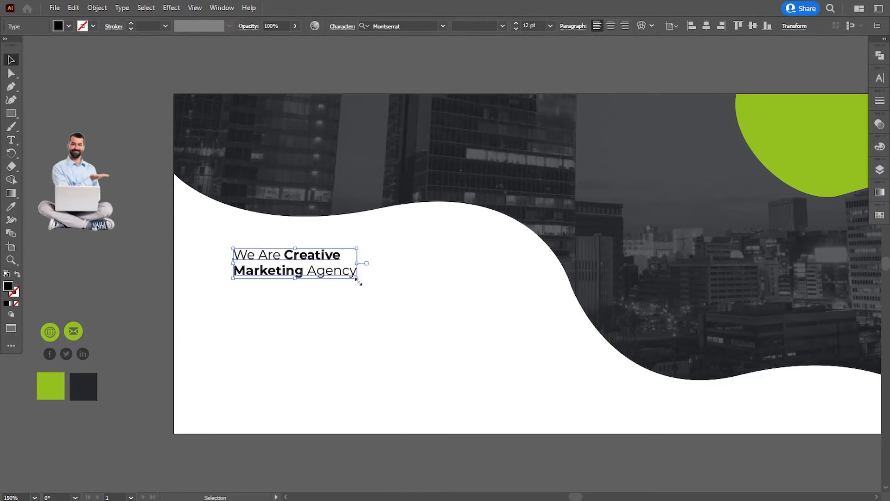
Enlarge the two-line heading proportionally to about 23.6 pt, set its line spacing to 28 pt, and deselect it
drag(357, 279, 477, 309)
click(879, 78)
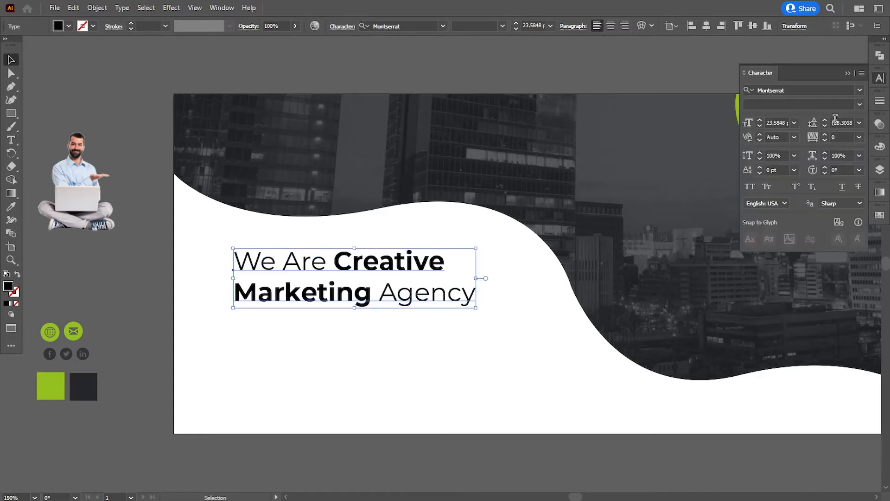
click(825, 127)
click(826, 126)
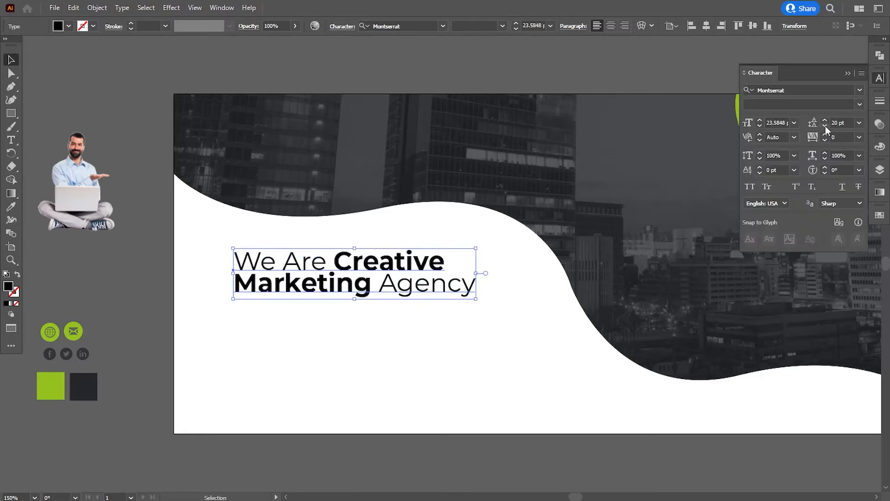
click(825, 120)
click(824, 121)
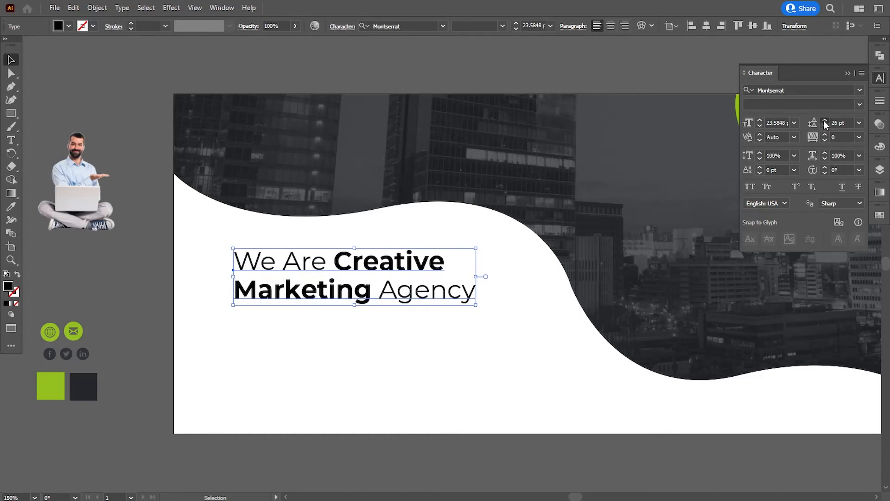
click(824, 120)
click(153, 302)
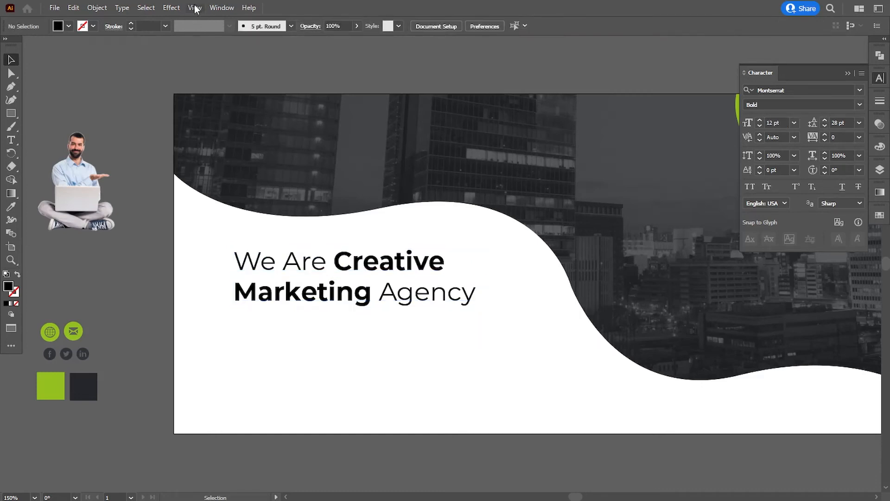
Show the rulers and place a vertical guide about 32 px in from the artboard's left edge
click(195, 7)
mouse_move(273, 433)
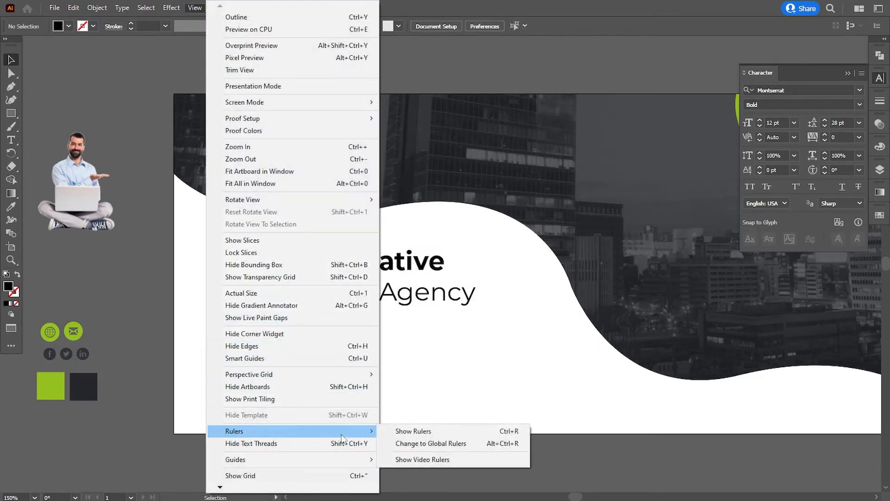
click(418, 431)
drag(8, 390, 208, 377)
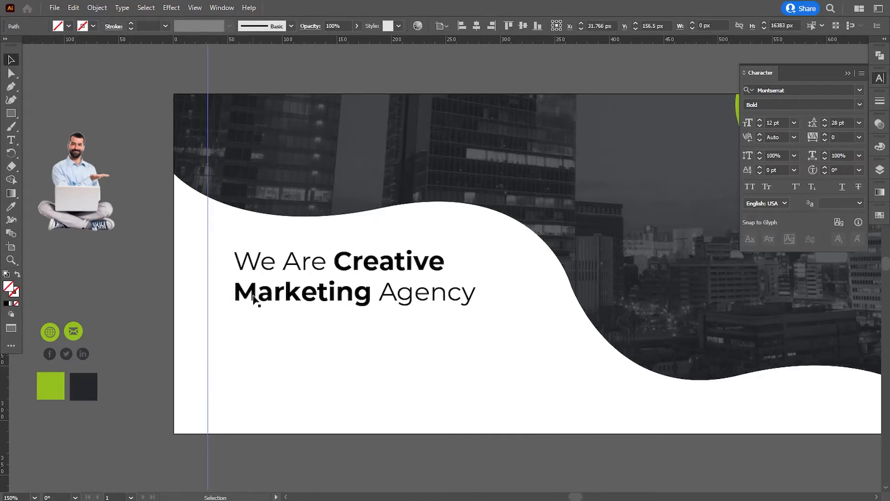
Move the heading so its left edge sits on the vertical guide, nudge it slightly upward, and deselect it
drag(254, 294, 227, 300)
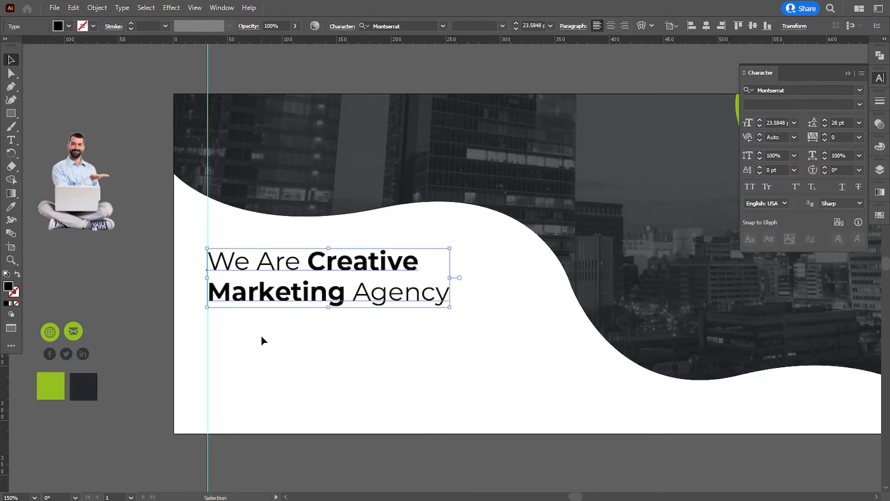
key(Up)
key(Up)
key(Up)
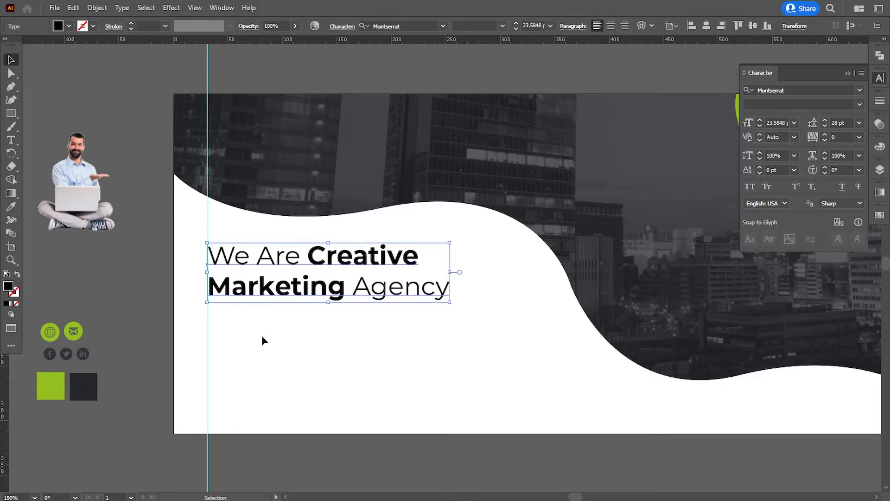
click(326, 461)
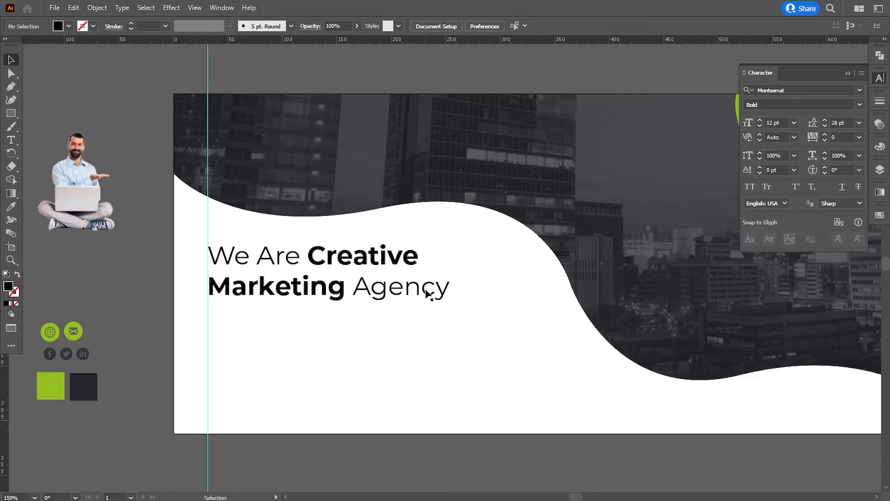
Scale the heading up slightly to about 24 pt, keeping its left edge on the guide, and deselect it
click(427, 293)
drag(451, 306, 456, 308)
click(340, 441)
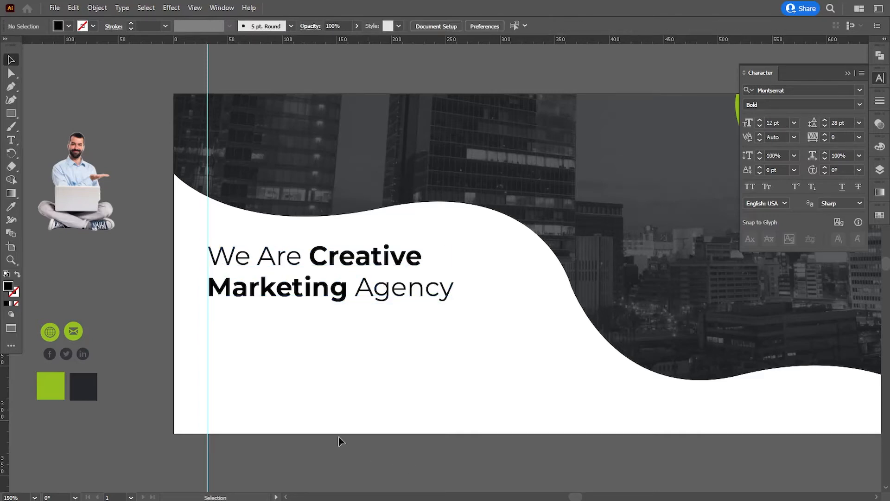
Add a 6 pt placeholder text frame beneath the heading, starting at the guide, and set its line spacing to 11 pt
click(12, 139)
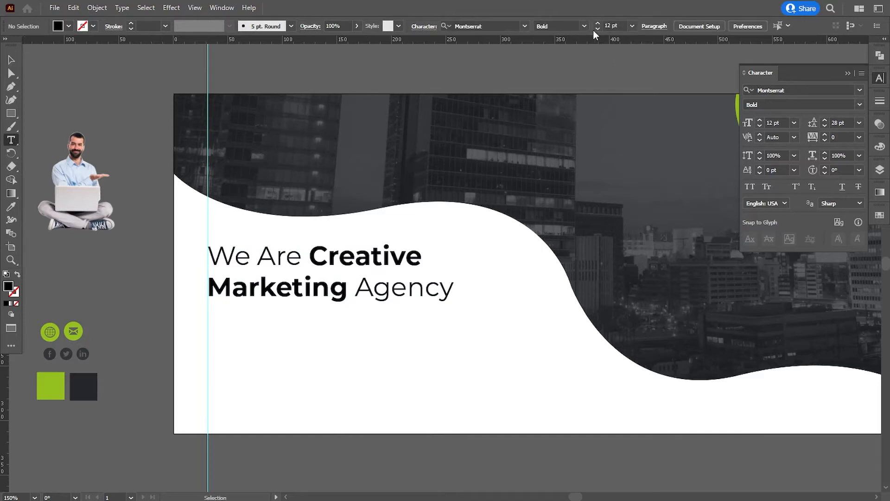
click(633, 26)
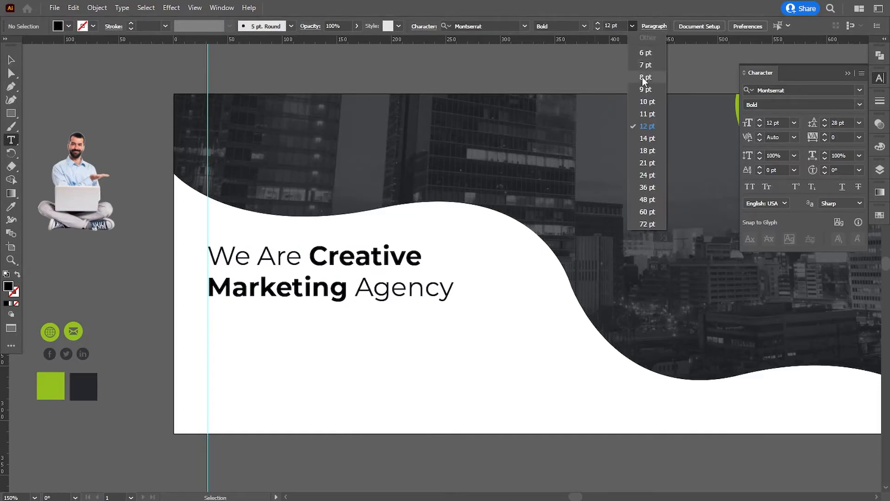
click(642, 54)
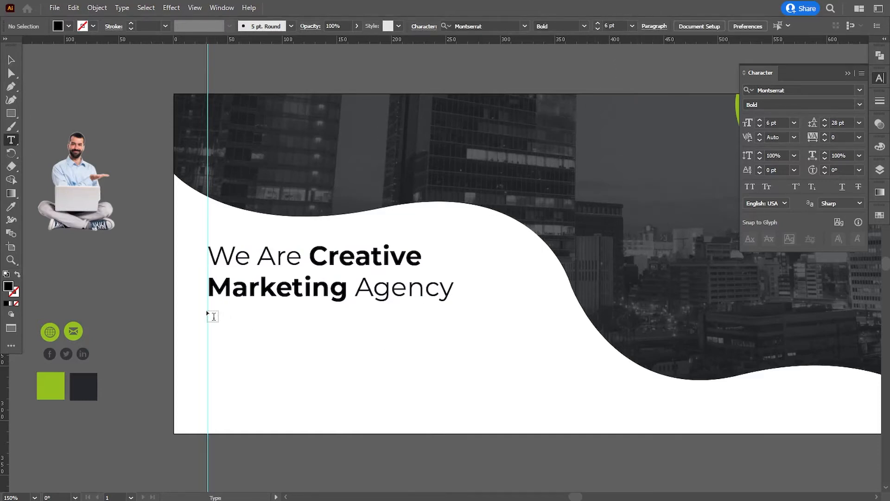
drag(207, 311, 513, 351)
click(12, 62)
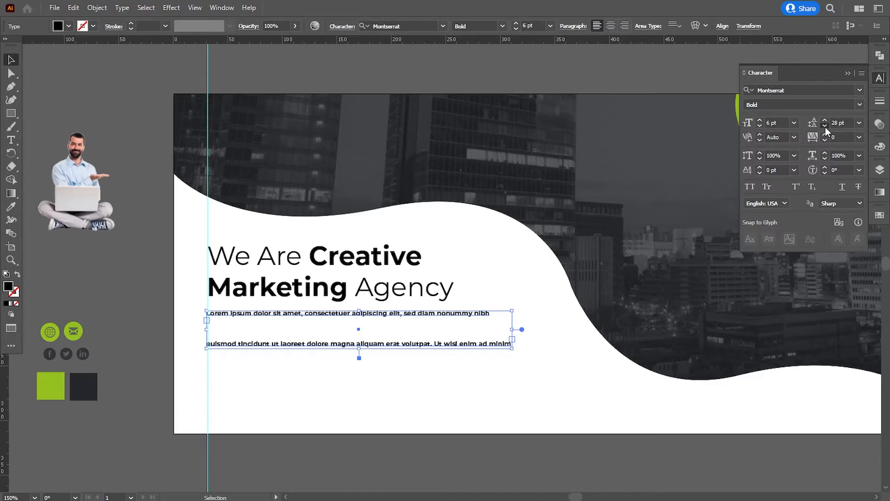
drag(825, 127, 825, 127)
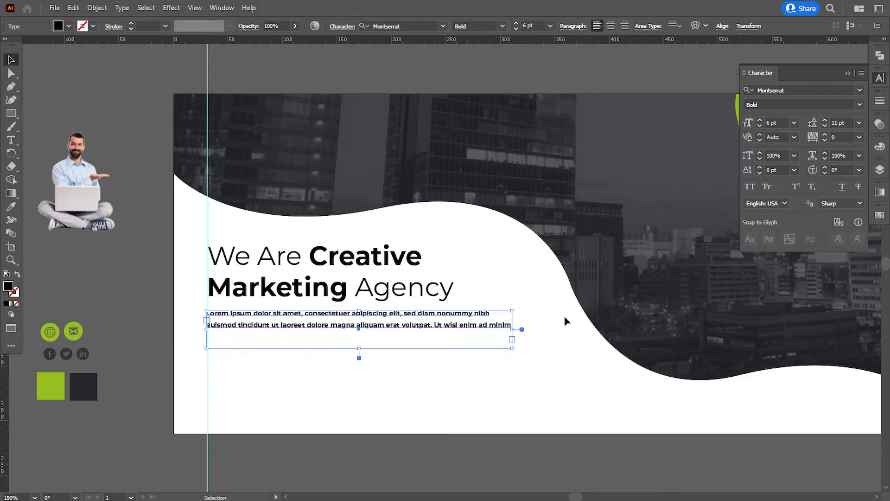
Widen the placeholder paragraph's frame to the right and change its font style to Regular
drag(511, 329, 546, 325)
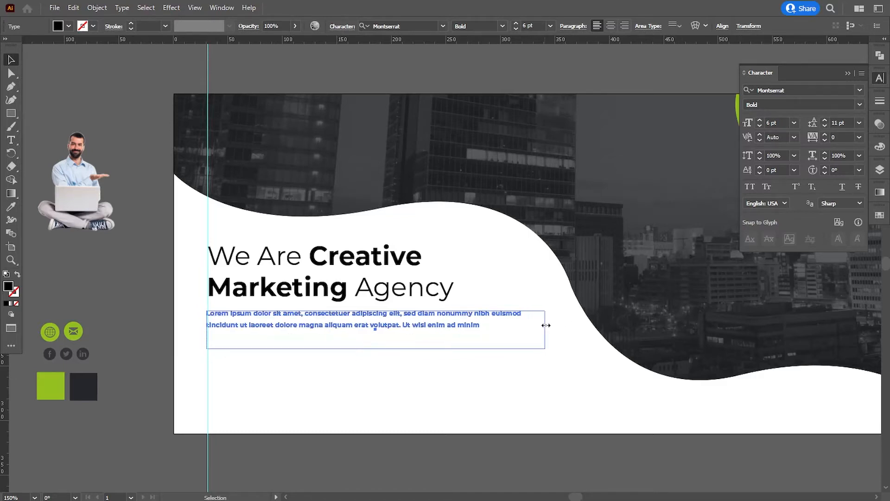
click(502, 26)
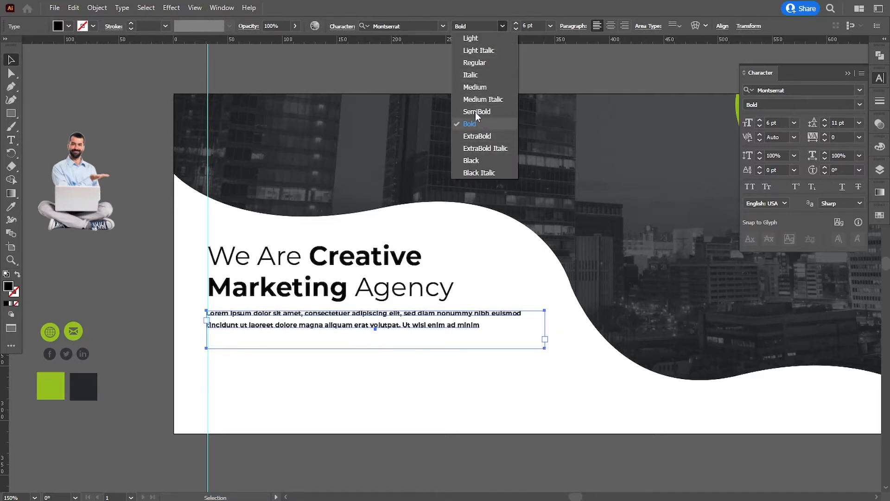
click(467, 66)
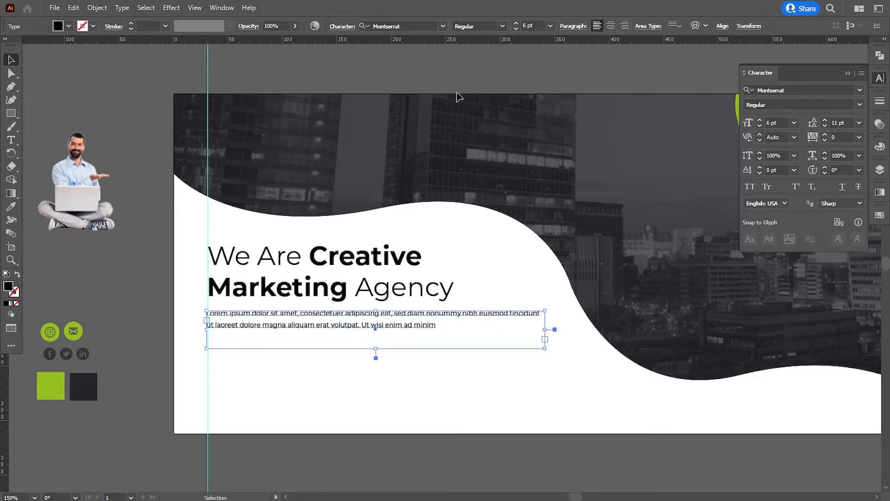
click(94, 116)
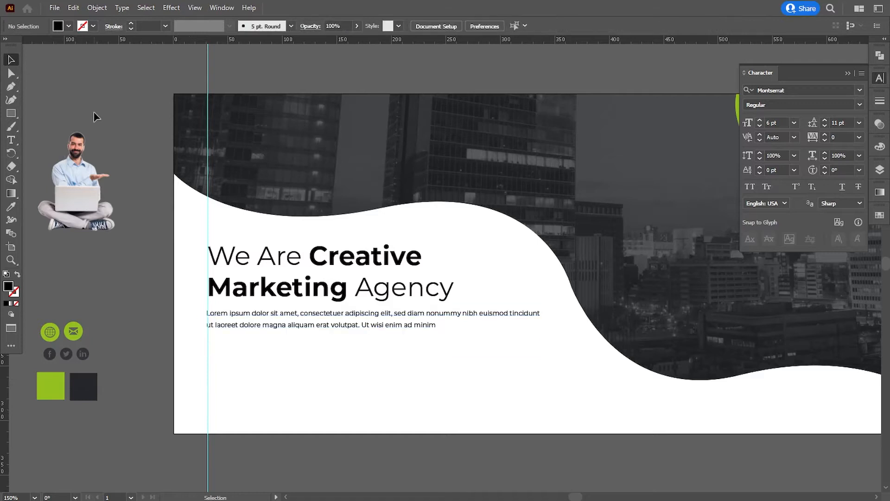
Nudge the placeholder paragraph right to line up with the guide and set its line spacing to 10 pt
click(249, 325)
key(Right)
key(Right)
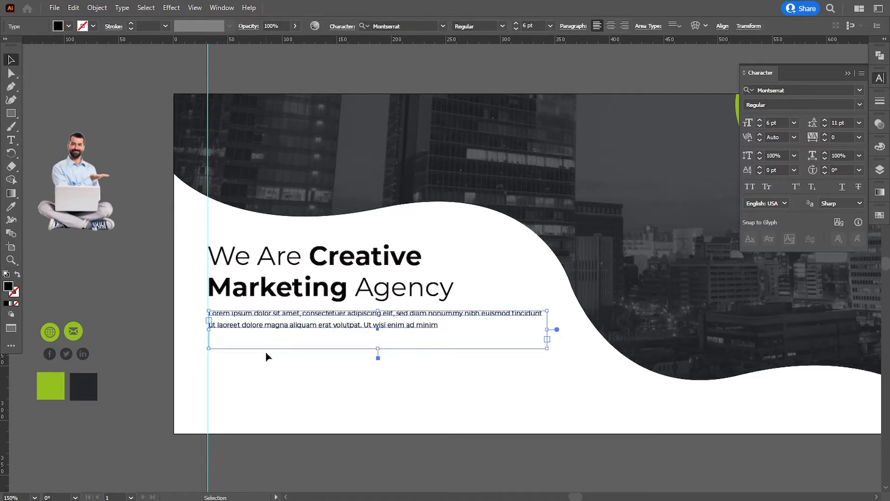
click(142, 293)
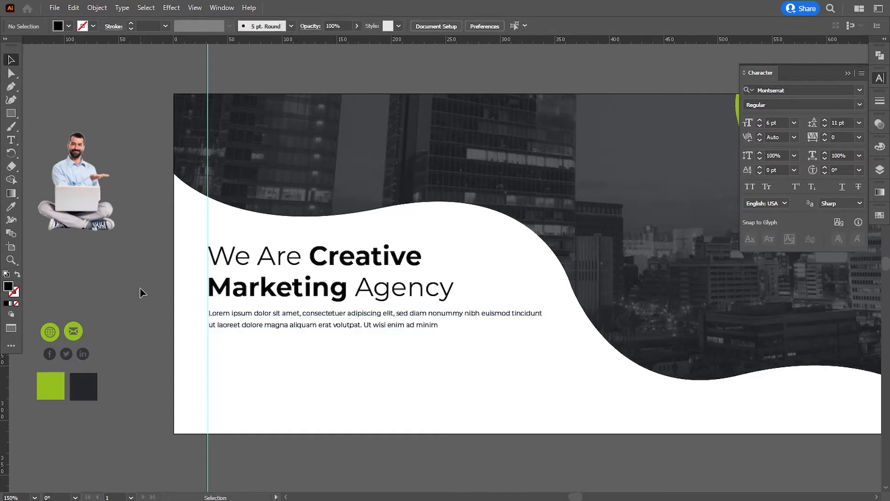
click(262, 329)
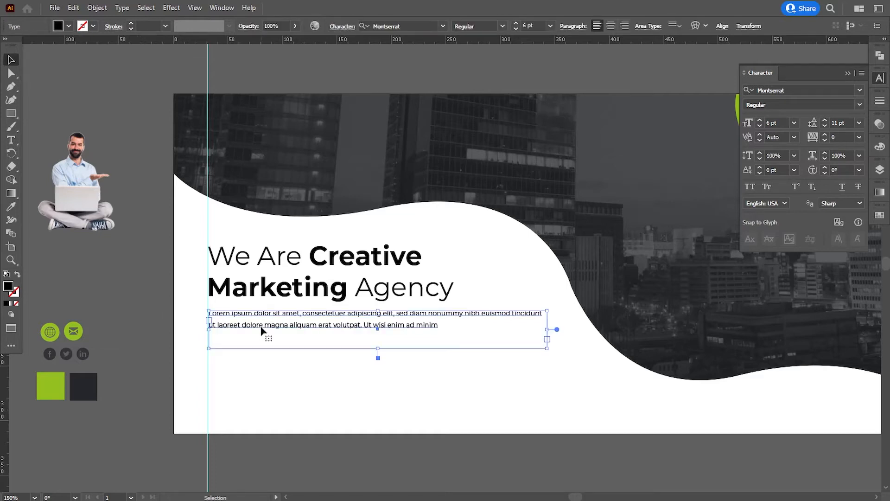
click(824, 126)
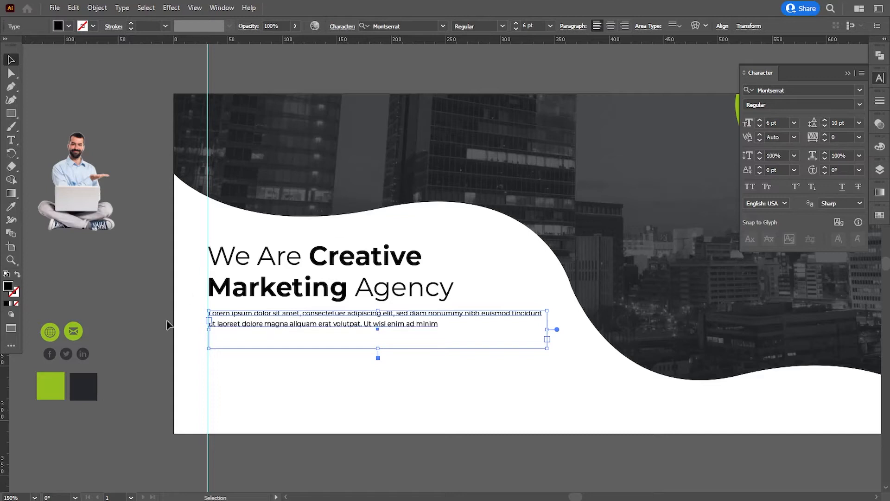
click(268, 354)
Recolor the placeholder paragraph with the dark swatch beside the artboard and deselect it
click(263, 328)
key(i)
click(11, 59)
click(58, 248)
Color the words "Creative Marketing" in the heading with the green swatch sampled beside the artboard
click(11, 140)
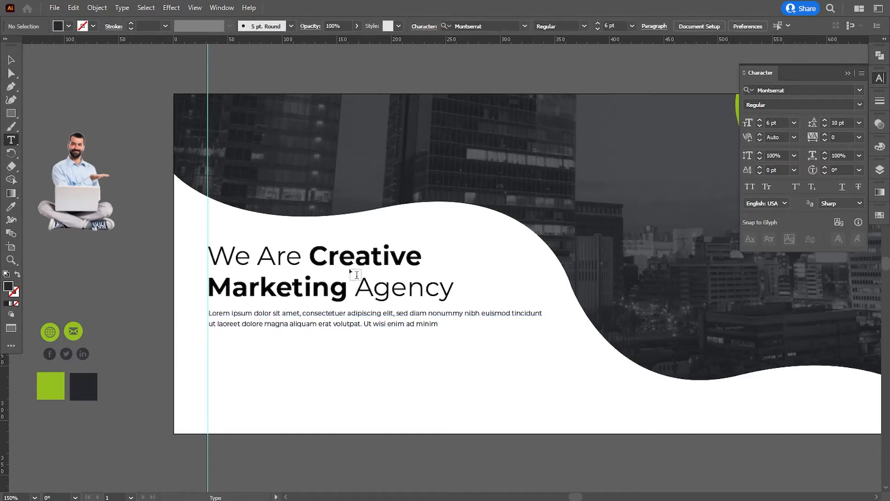
drag(310, 255, 347, 290)
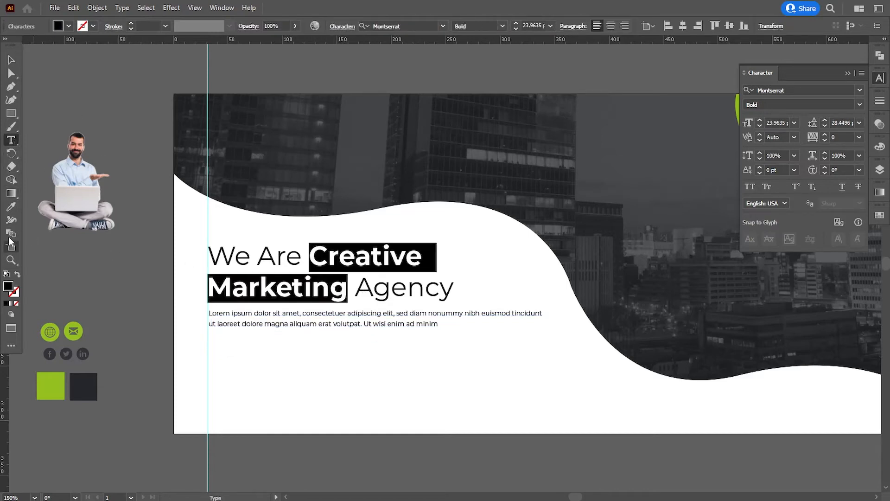
click(10, 208)
click(58, 387)
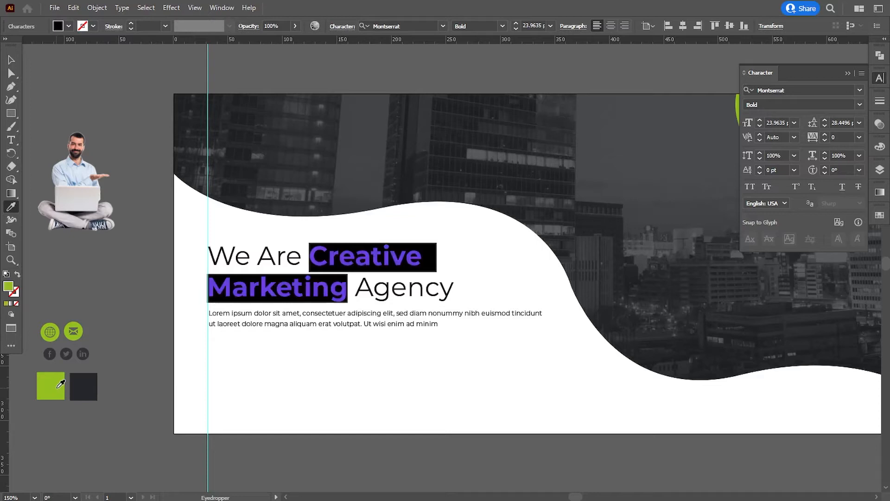
Color the words "We Are" in the heading with the sampled dark swatch and deselect the text
click(11, 140)
click(232, 252)
drag(208, 256, 301, 256)
click(11, 206)
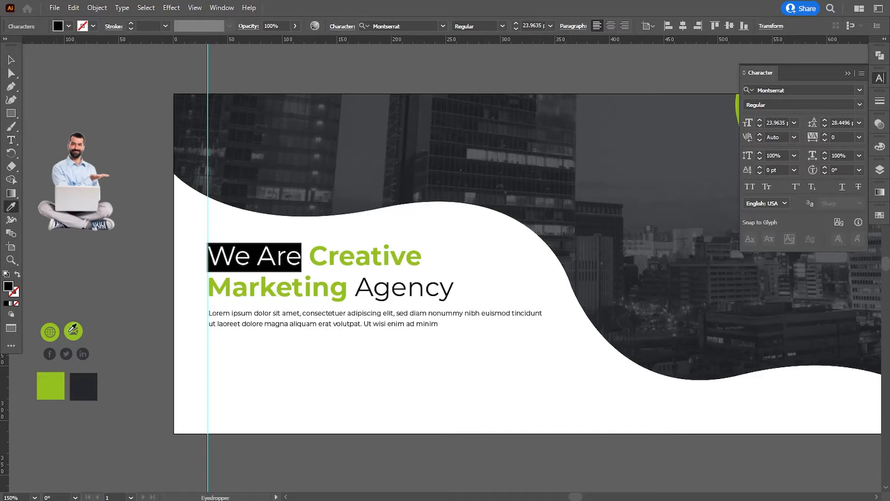
click(89, 380)
click(11, 60)
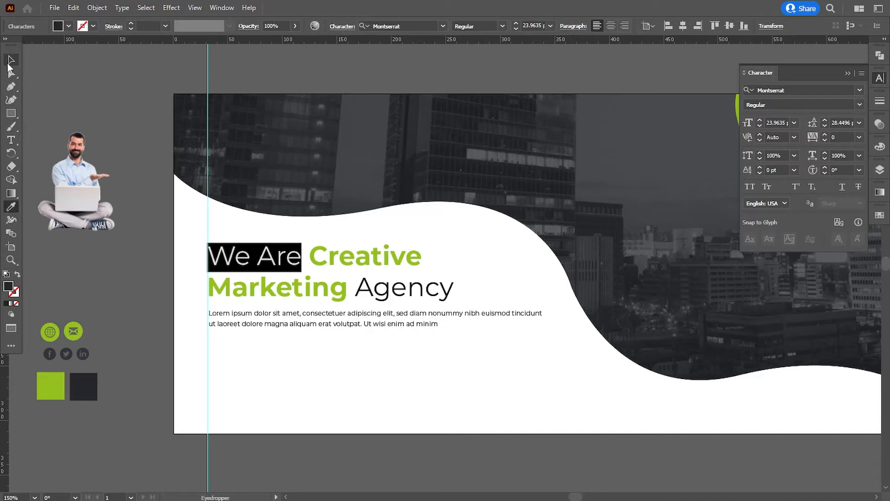
click(58, 89)
Color the word "Agency" in the heading with the sampled dark swatch and finish editing the text
click(12, 139)
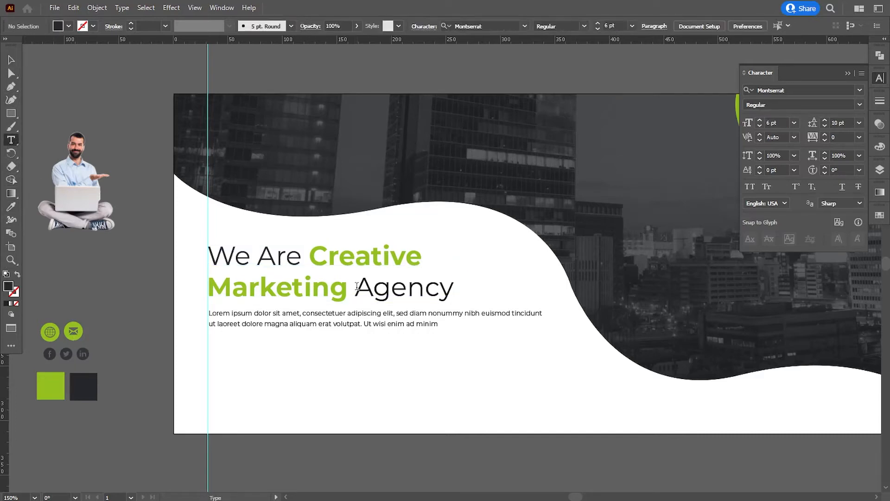
drag(356, 288, 530, 288)
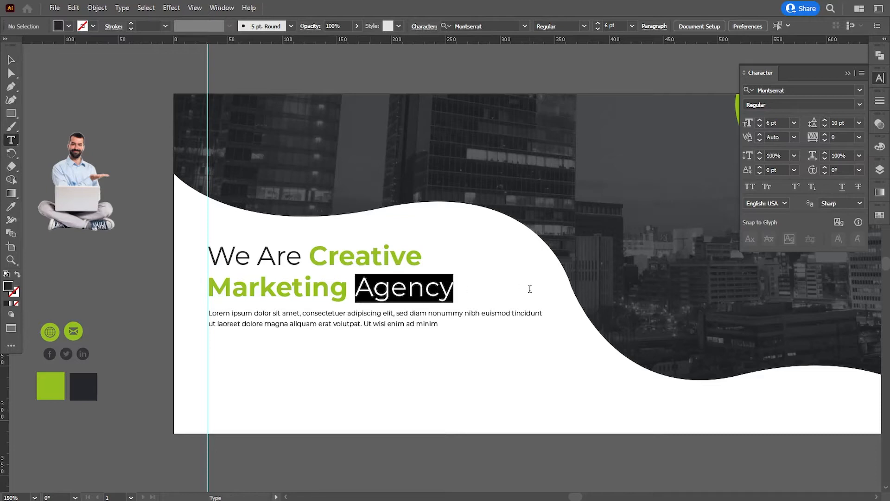
click(11, 206)
click(91, 378)
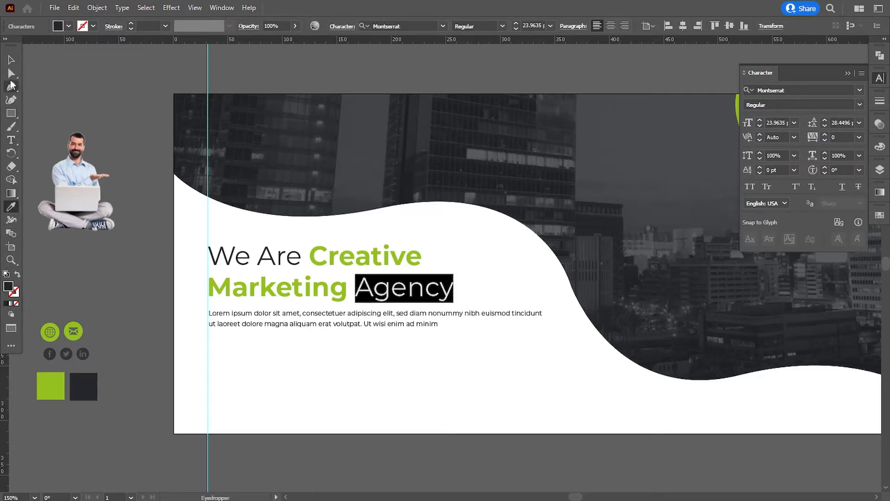
click(11, 59)
Tighten the heading's line spacing to 25 pt and deselect it
click(313, 271)
click(320, 261)
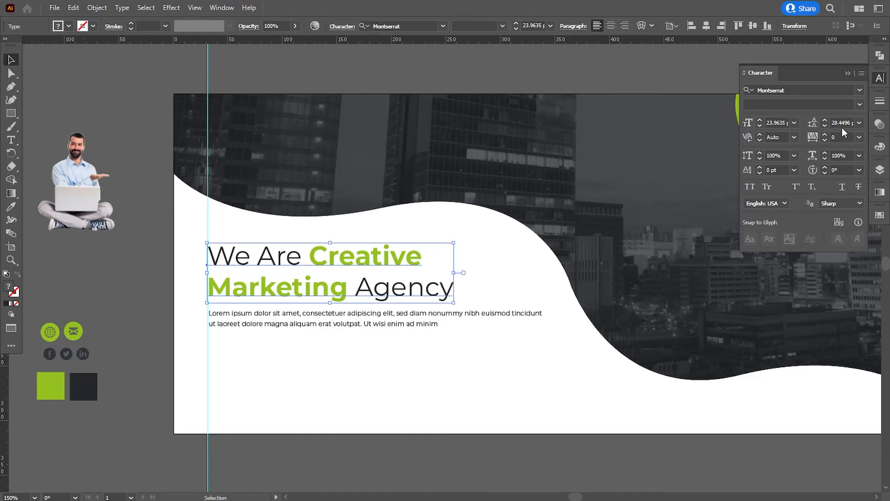
click(825, 125)
click(824, 125)
click(824, 125)
click(825, 125)
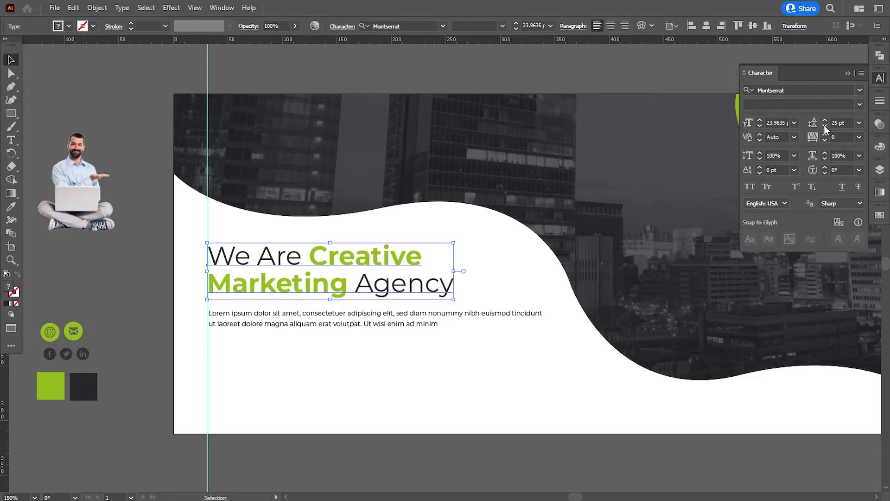
click(133, 324)
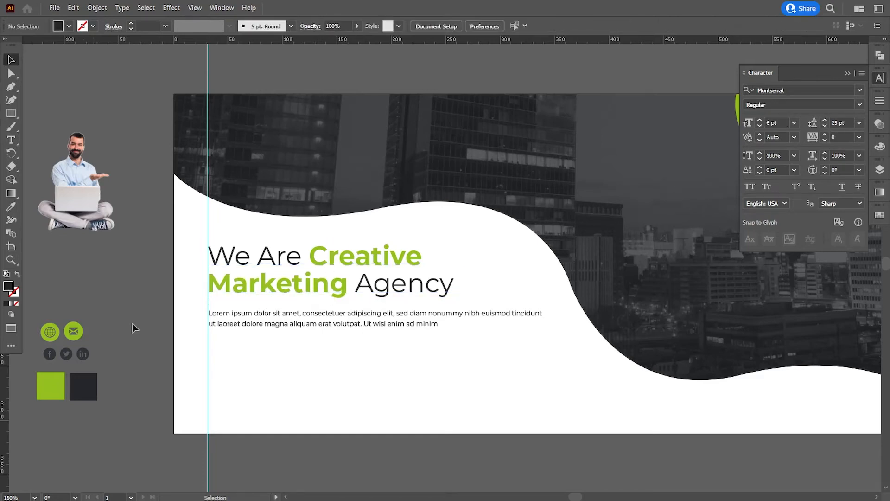
Nudge the placeholder paragraph up closer to the heading
click(274, 328)
key(Up)
key(Up)
key(Up)
key(Up)
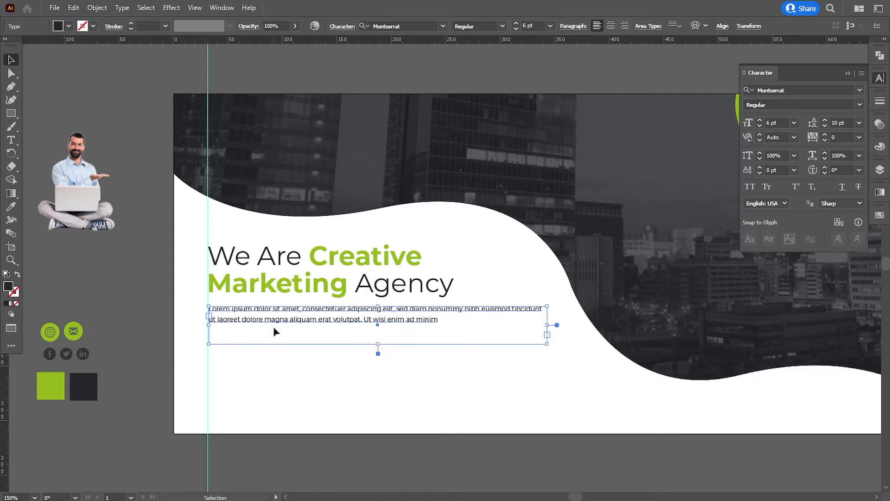
Draw a pill-shaped button about 87 by 24 px below the paragraph, starting at the vertical guide, with fully rounded corners
click(177, 307)
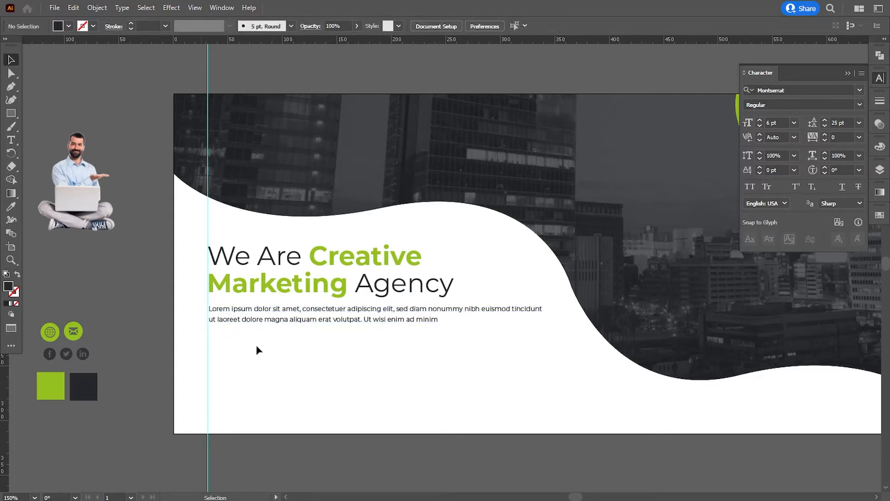
drag(309, 369, 331, 366)
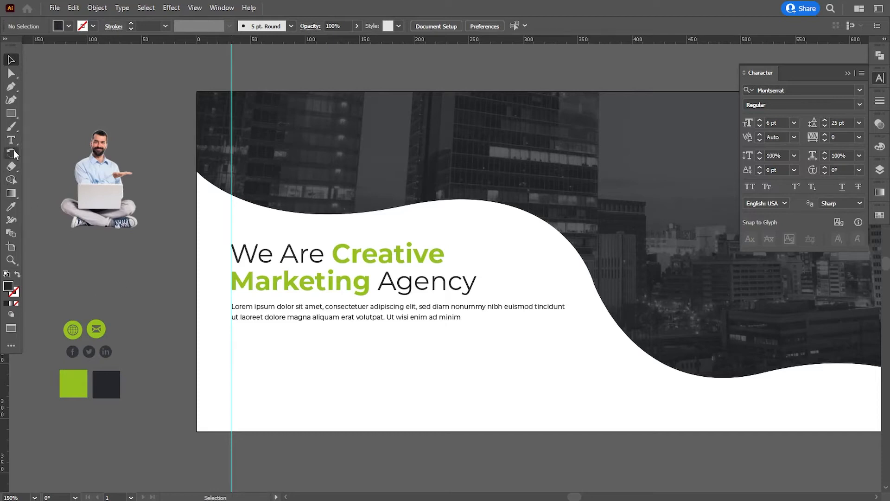
drag(11, 113, 41, 114)
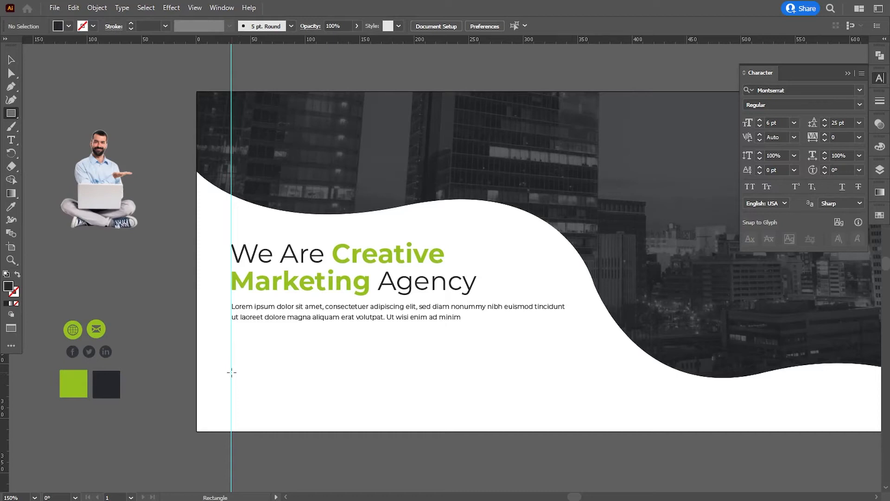
mouse_move(231, 372)
mouse_down()
mouse_move(248, 396)
mouse_move(326, 397)
mouse_move(258, 398)
mouse_move(307, 415)
mouse_up()
key(ctrl+z)
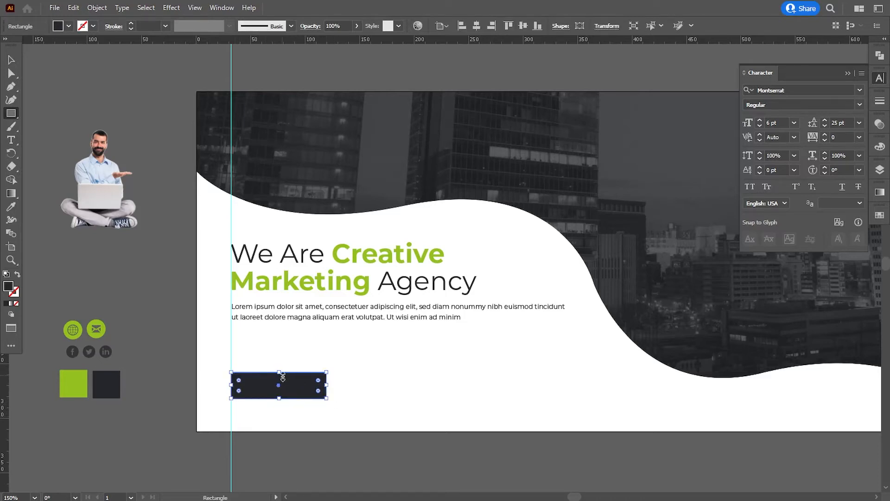
drag(283, 377, 290, 388)
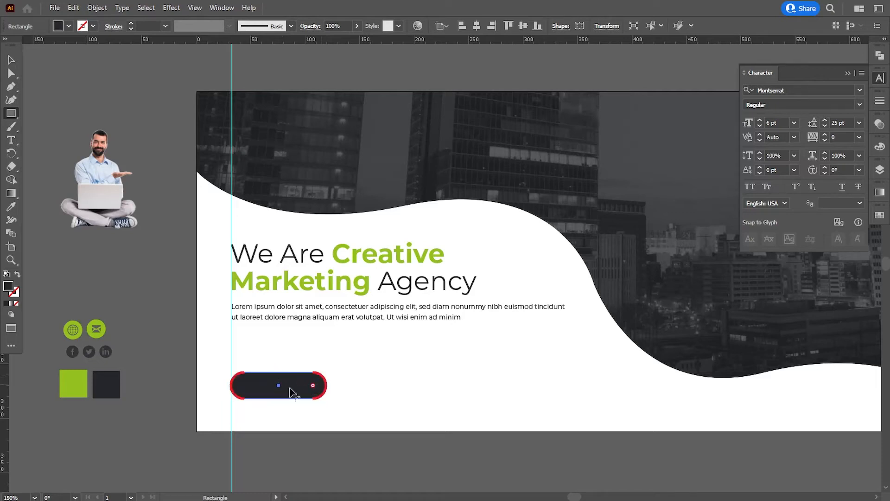
drag(253, 412, 238, 412)
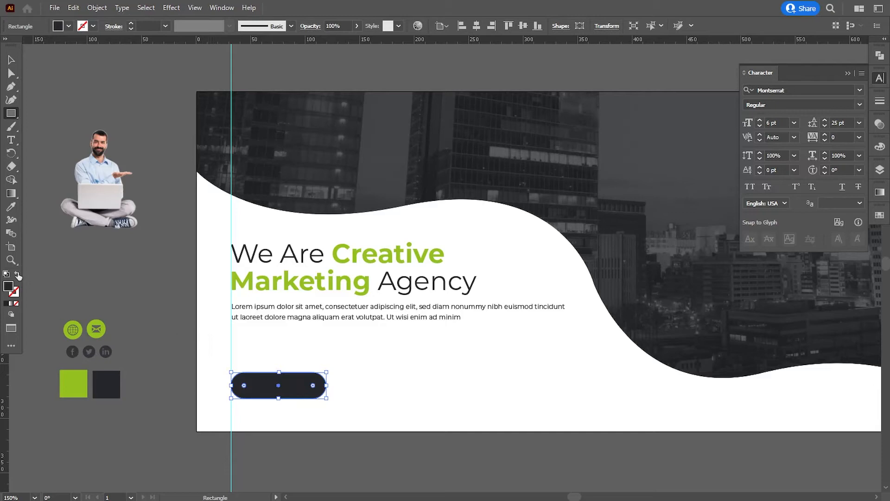
Fill the rounded button shape with the green sampled from the swatch square and deselect it
click(11, 207)
click(72, 381)
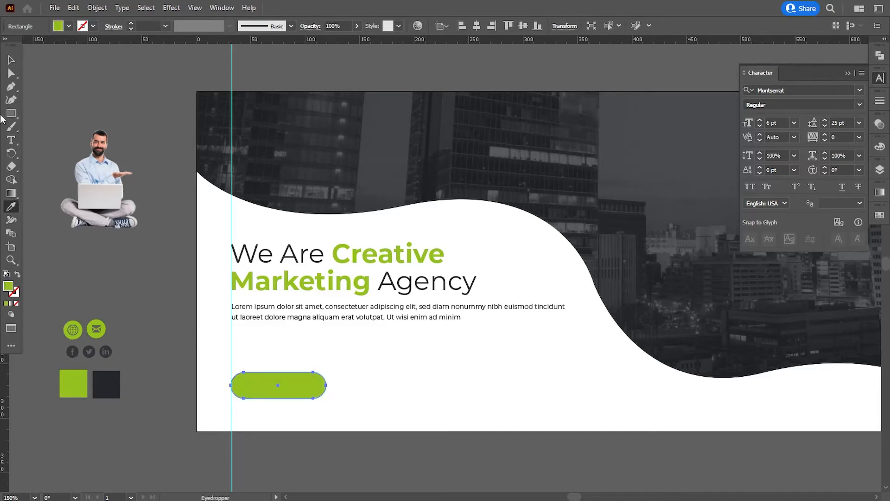
click(11, 59)
click(139, 254)
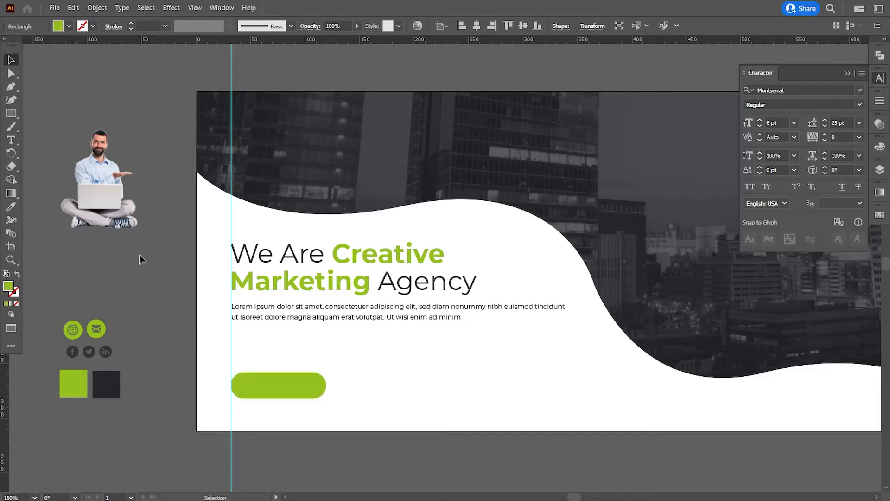
Create the text "JOIN NOW" on the empty canvas beside the artboard and set its font weight to Medium
click(11, 140)
click(147, 300)
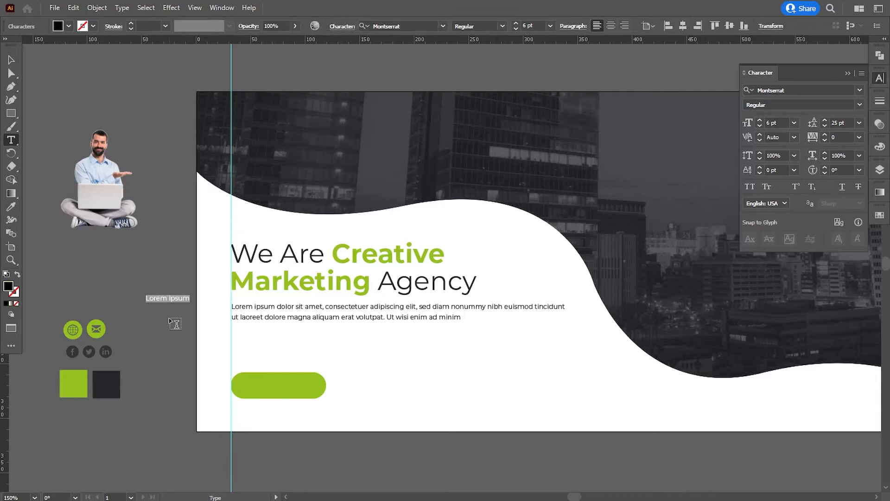
text(JOIN NOW)
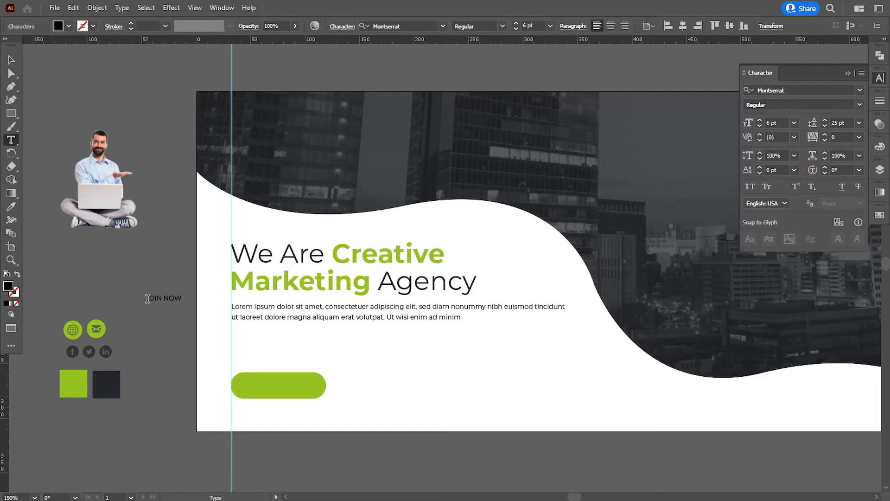
drag(147, 298, 207, 298)
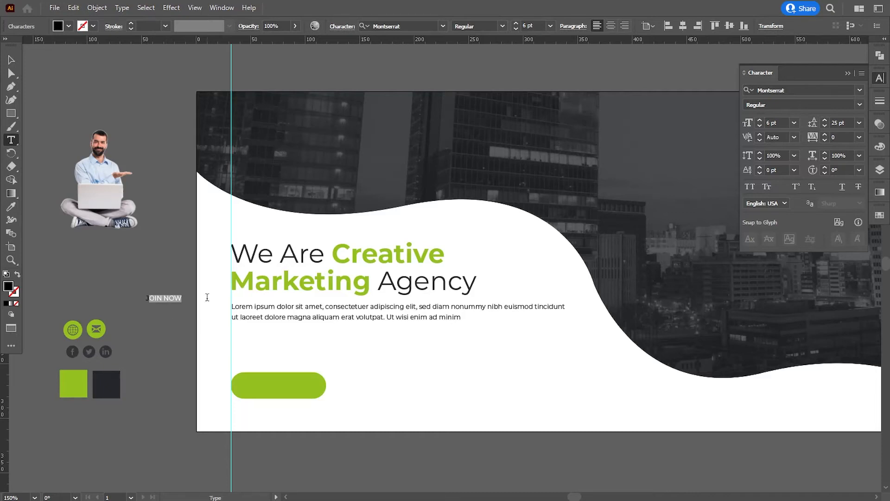
click(502, 26)
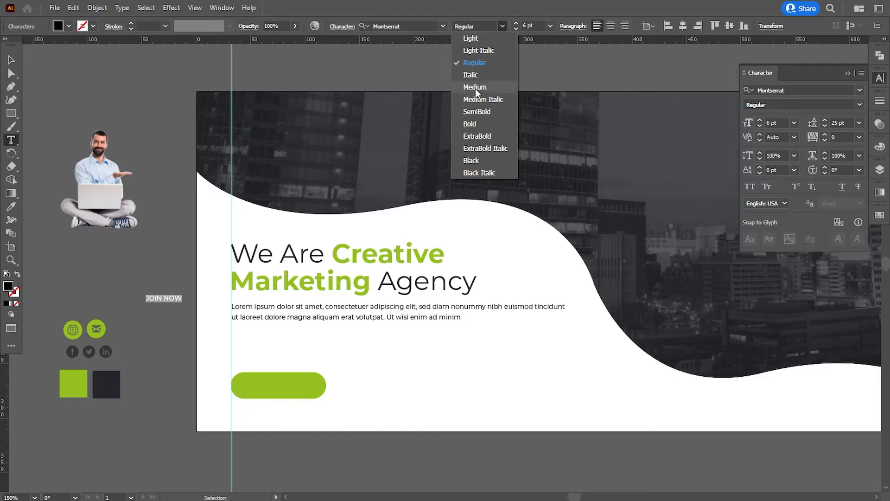
click(475, 87)
click(11, 59)
click(37, 80)
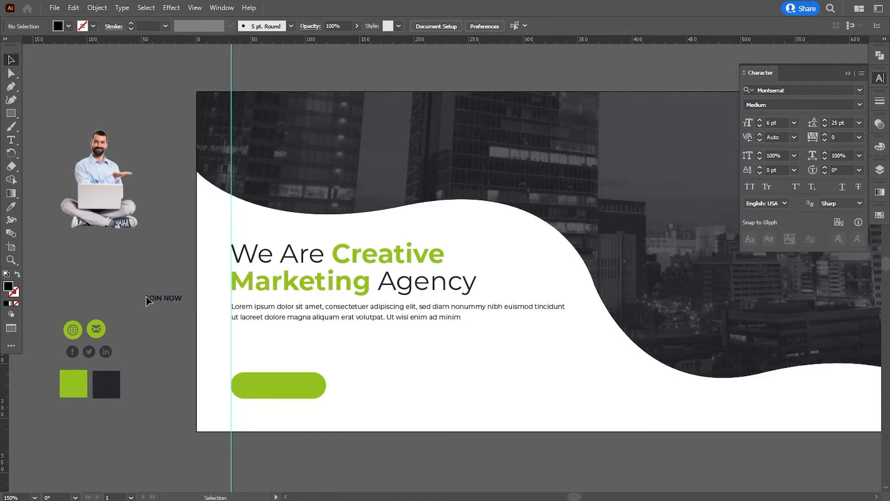
Place the "JOIN NOW" text on the green button, enlarged to about 8.66 pt, and set its weight to Bold
drag(153, 299, 265, 392)
click(265, 392)
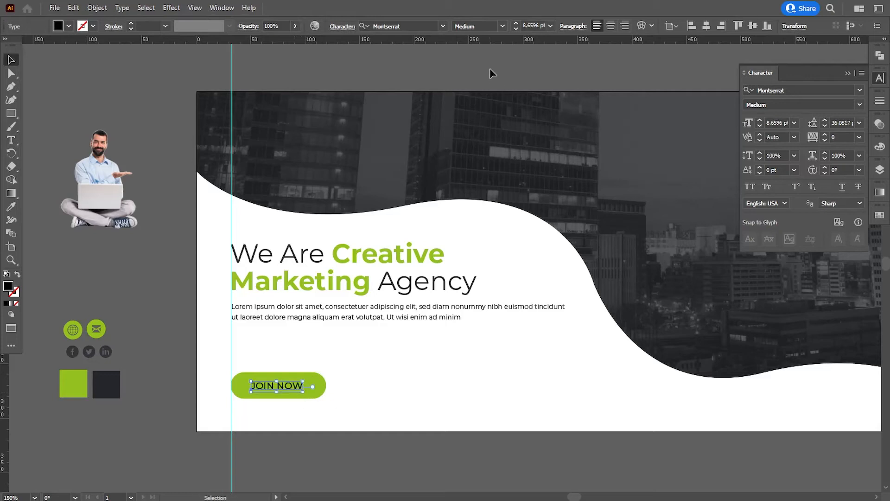
click(502, 27)
click(481, 112)
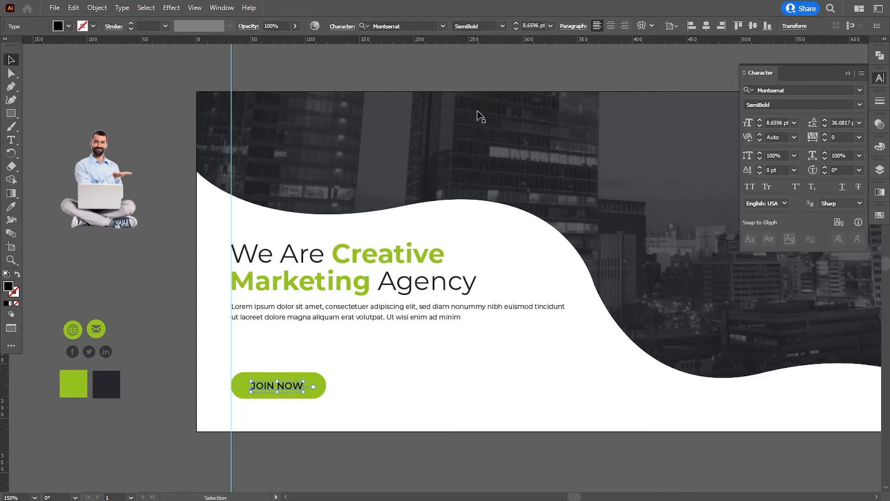
click(503, 27)
click(471, 127)
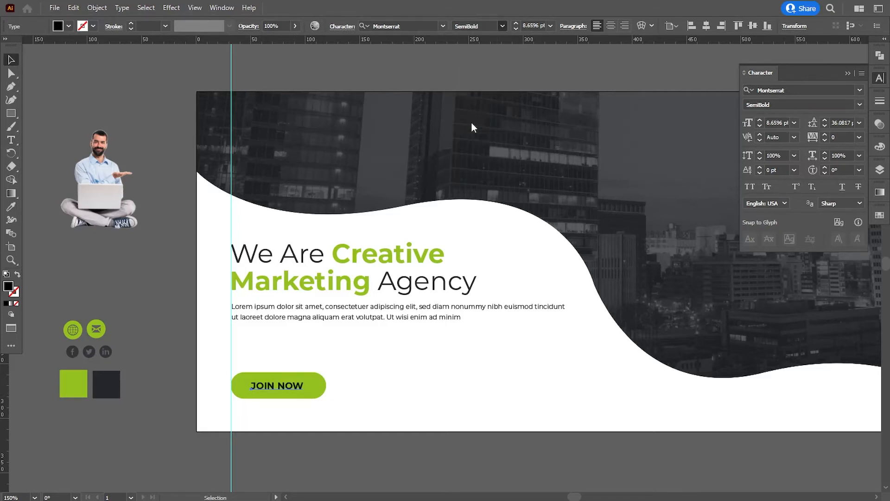
Color the "JOIN NOW" text white (ffffff) and deselect it
double_click(8, 286)
text(ffffff)
click(683, 263)
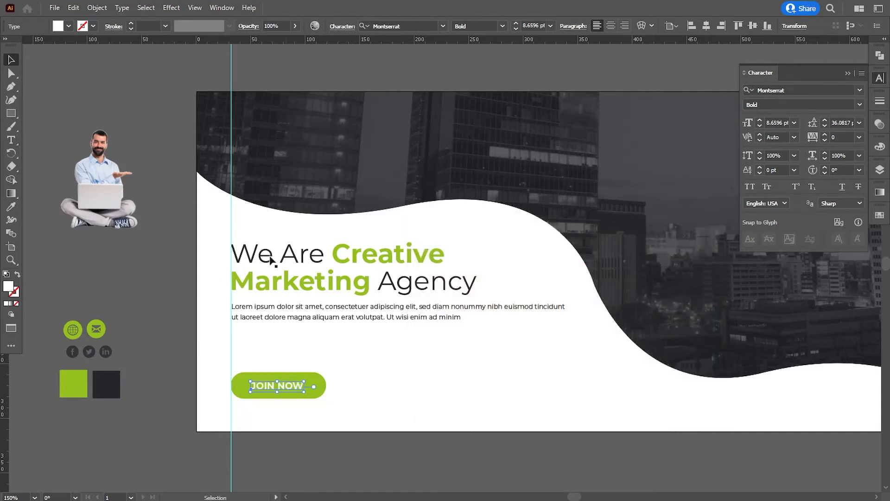
click(179, 294)
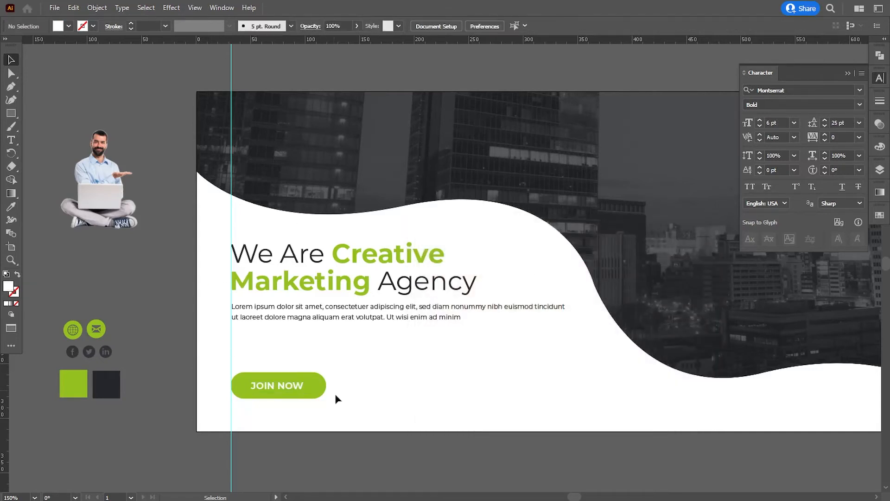
Center the "JOIN NOW" text on the green button and scale both down together to about 72 by 20 px
click(299, 391)
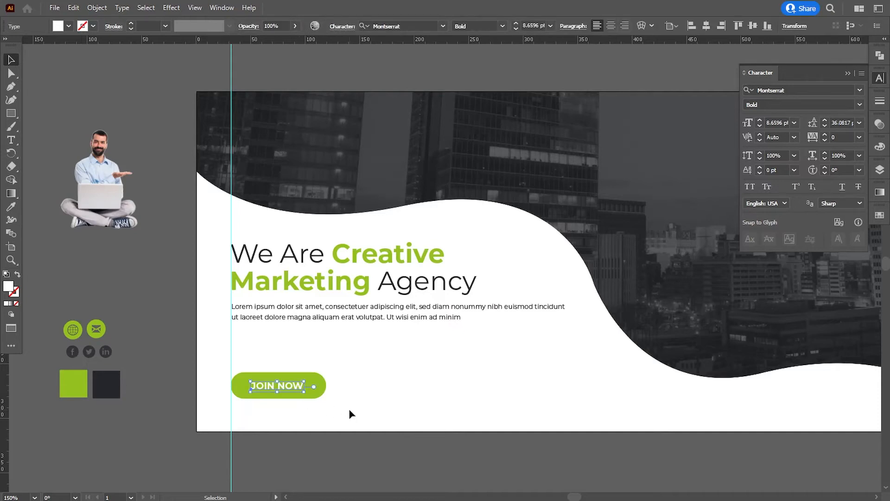
shift+click(319, 381)
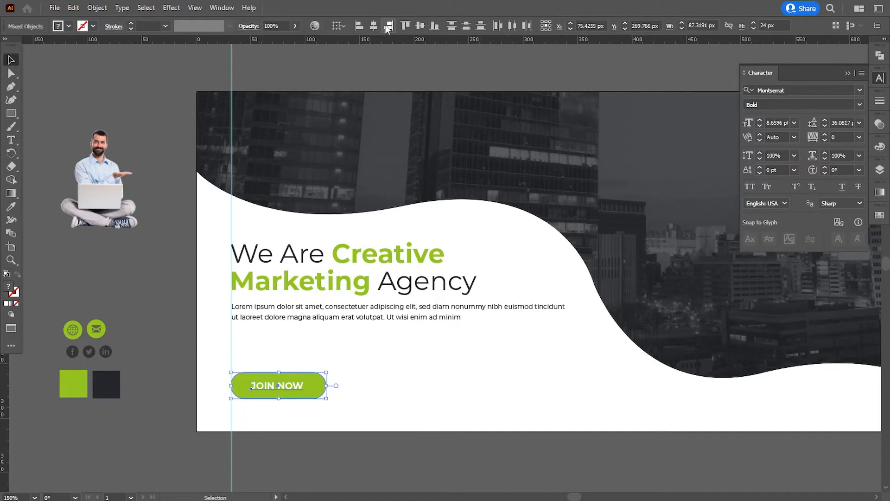
click(420, 26)
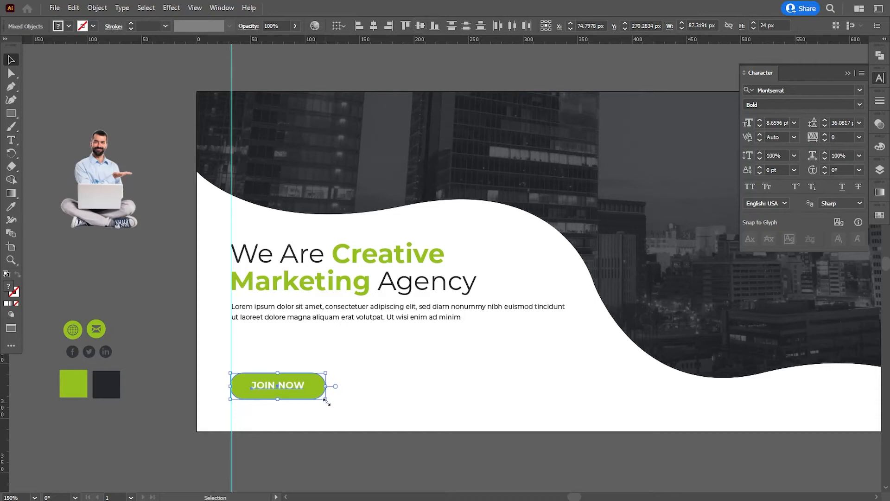
drag(329, 374, 310, 377)
Convert the "JOIN NOW" text to outlines and shift the button slightly so its edge lines up with the vertical guide
click(122, 7)
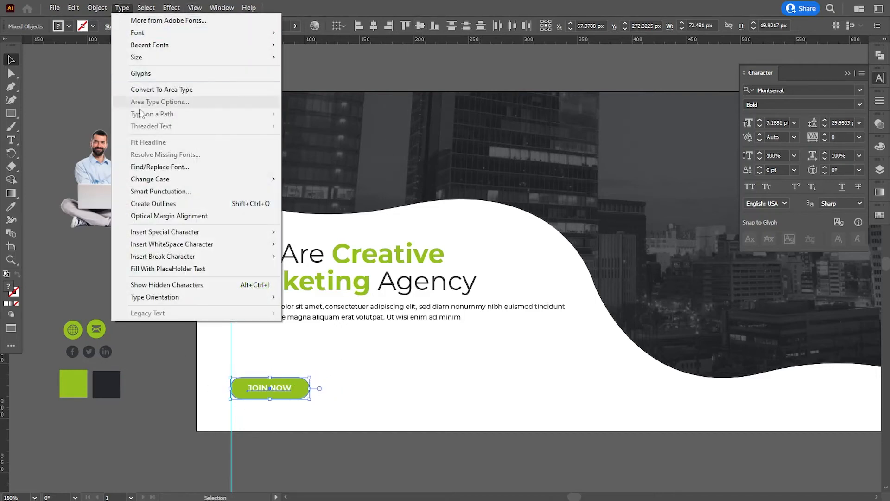
click(156, 203)
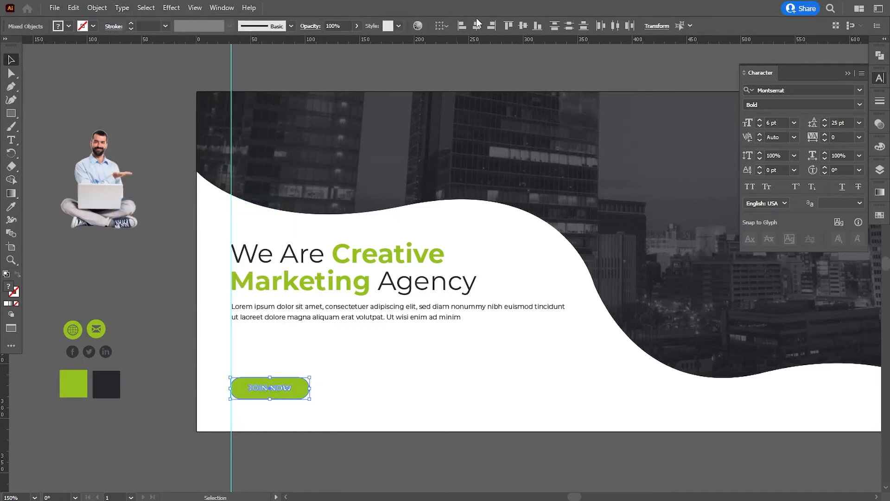
click(302, 446)
scroll(305, 452, down, 2)
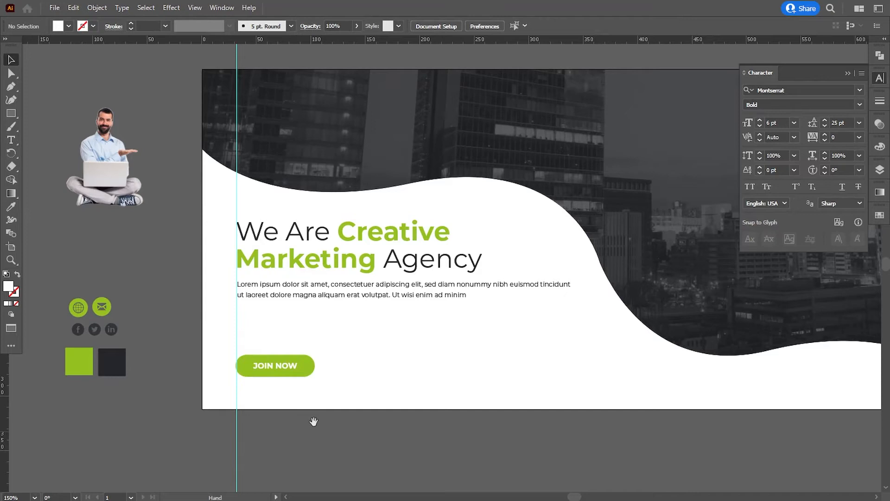
click(300, 379)
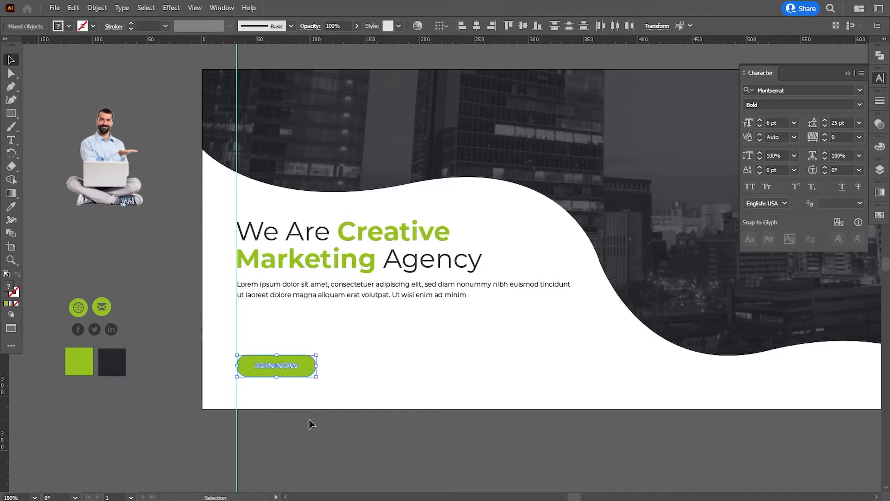
click(325, 440)
mouse_move(349, 436)
mouse_down()
mouse_move(358, 434)
mouse_move(350, 435)
mouse_up()
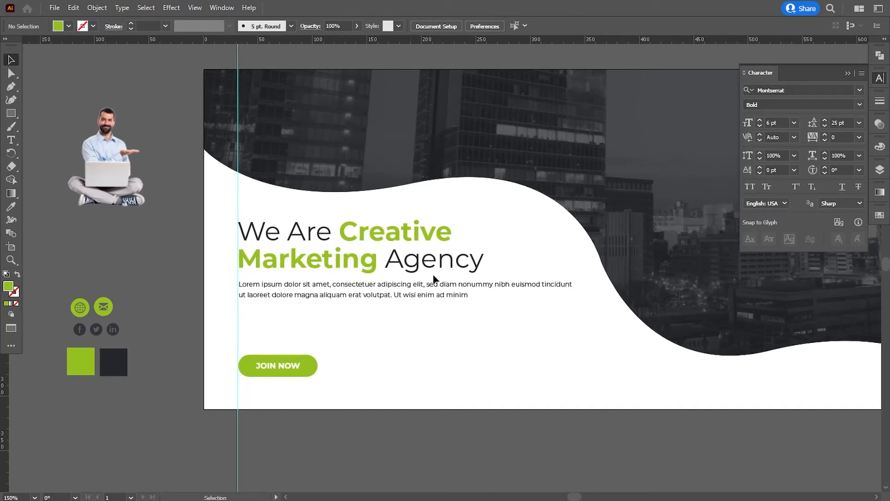
Narrow the paragraph's text frame and scale the heading and paragraph up together, bringing the paragraph to about 6.34 pt
click(446, 290)
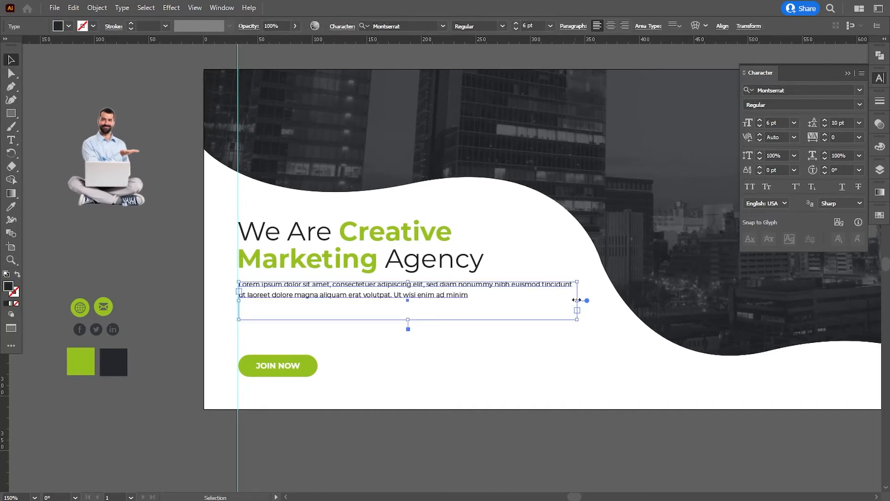
drag(577, 300, 560, 302)
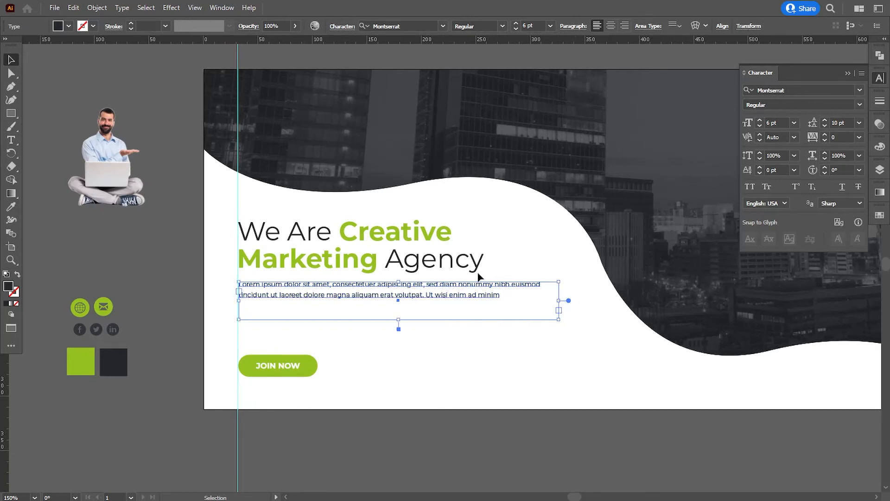
click(463, 266)
shift+click(521, 314)
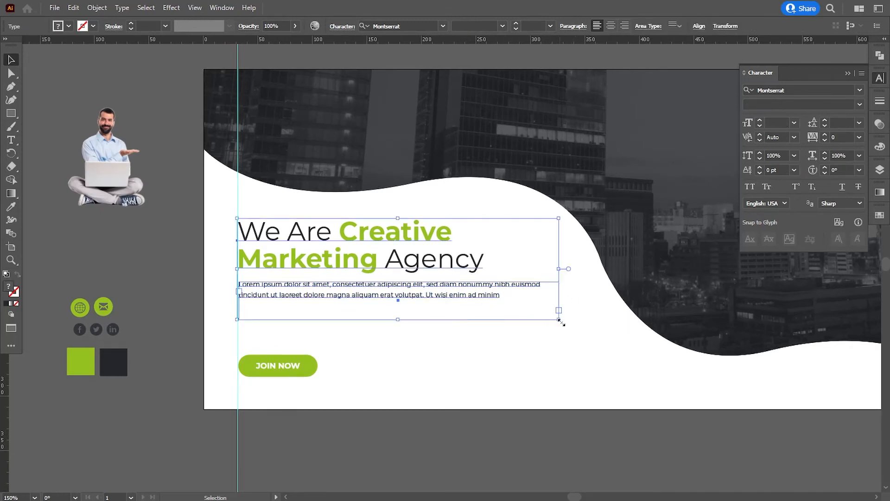
drag(562, 322, 578, 330)
Nudge the heading and paragraph down together slightly and deselect them
key(Down)
key(Down)
key(Down)
key(Down)
key(Down)
key(Down)
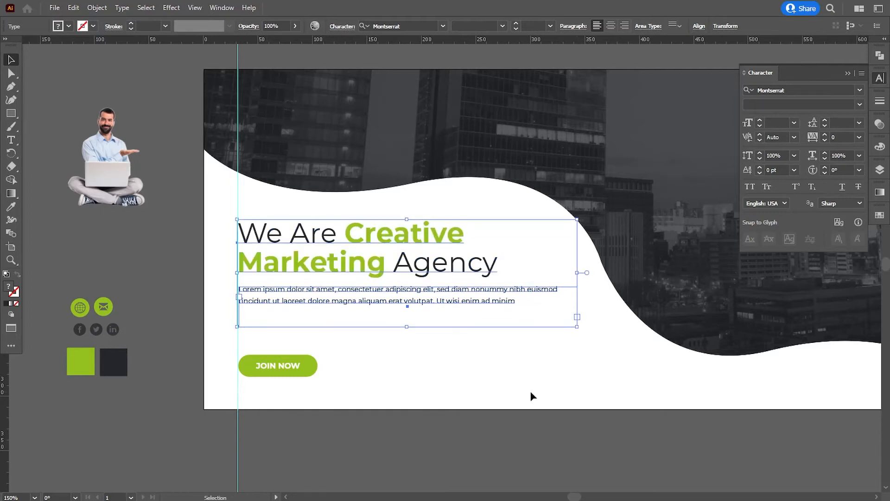
key(Up)
key(Up)
click(453, 451)
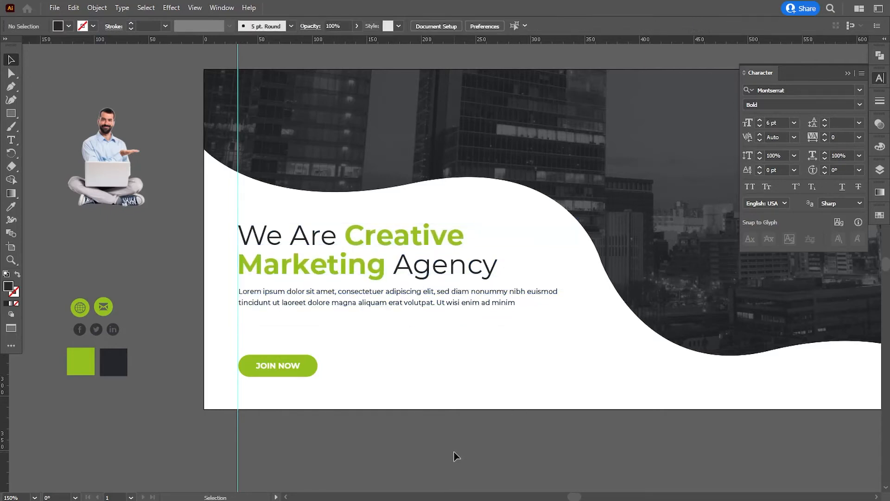
Nudge the "JOIN NOW" button up a little closer to the paragraph and deselect it
drag(408, 439, 409, 436)
click(277, 361)
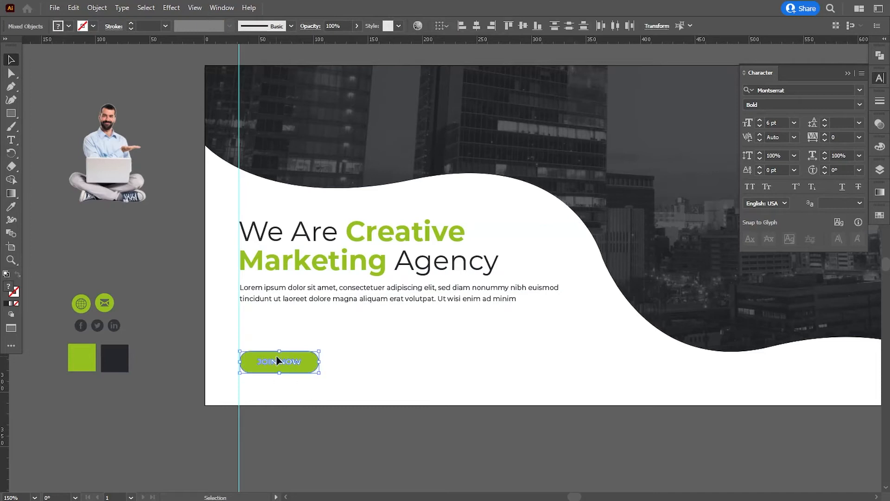
key(Up)
key(Up)
key(Up)
key(Up)
key(Up)
key(Up)
key(Up)
key(Up)
key(Up)
key(Up)
key(Down)
key(Down)
key(Down)
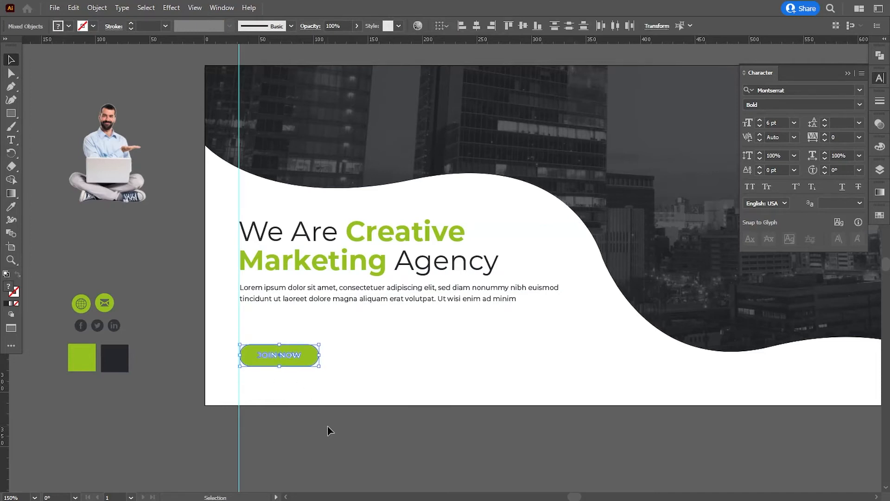
click(329, 432)
Nudge the paragraph slightly down away from the heading and deselect it
click(400, 300)
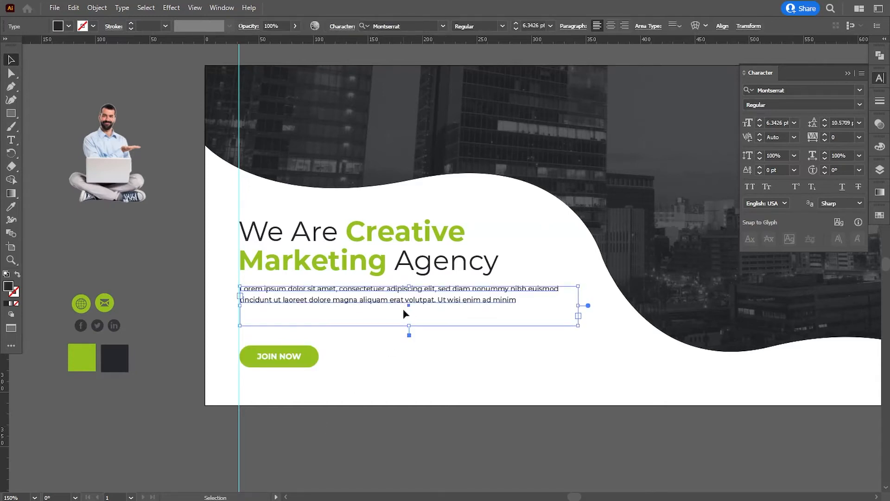
click(380, 424)
scroll(356, 419, left, 2)
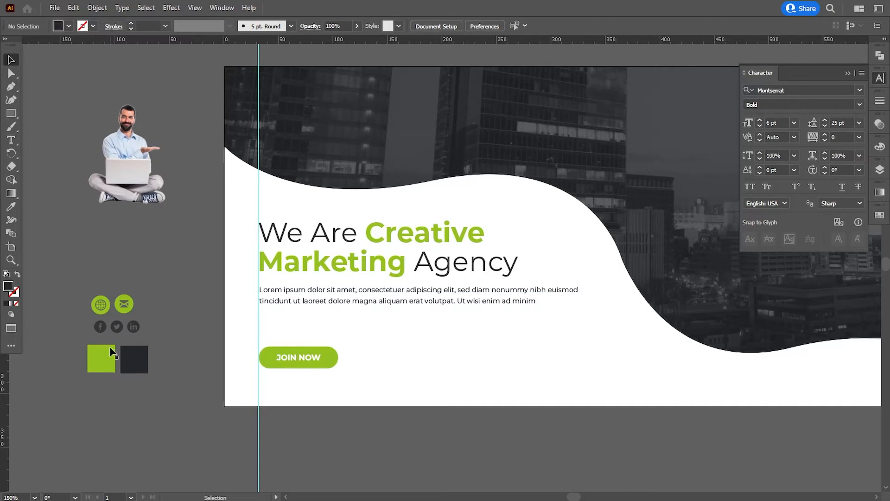
Place the green globe icon beside the "JOIN NOW" button and shrink it slightly
drag(101, 304, 236, 378)
drag(341, 352, 356, 356)
click(346, 411)
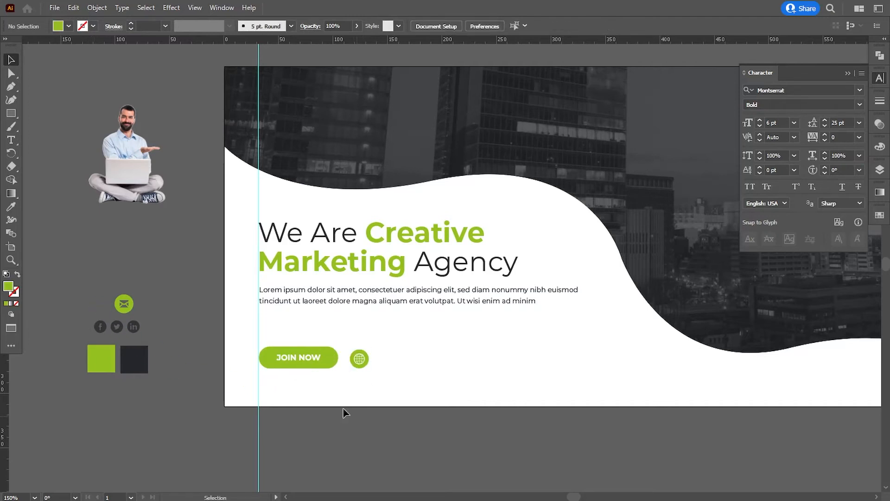
click(358, 364)
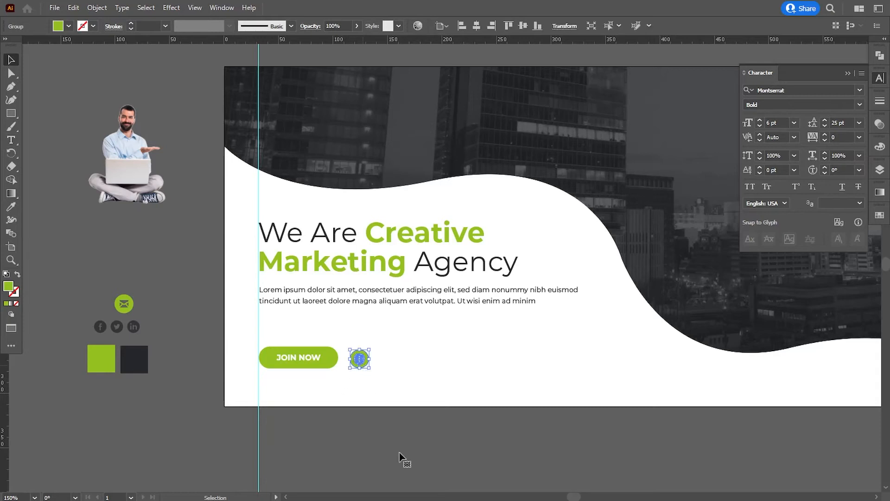
key(ctrl+equal)
key(ctrl+equal)
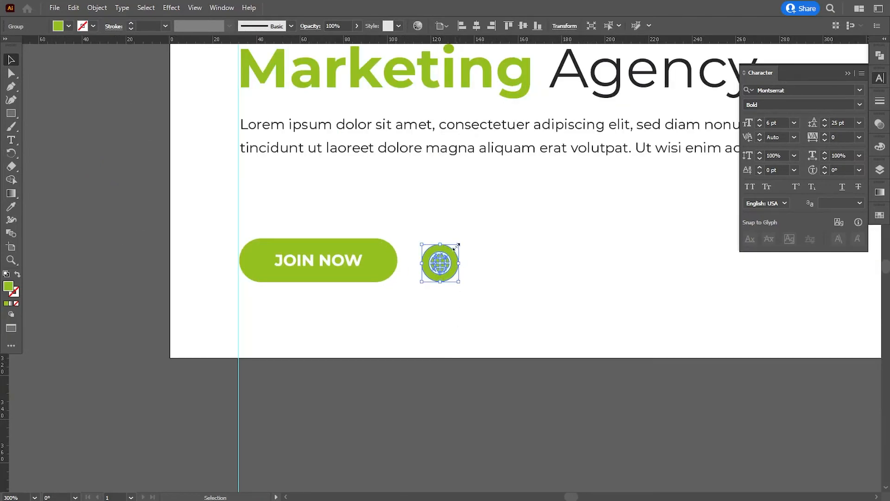
drag(460, 243, 457, 247)
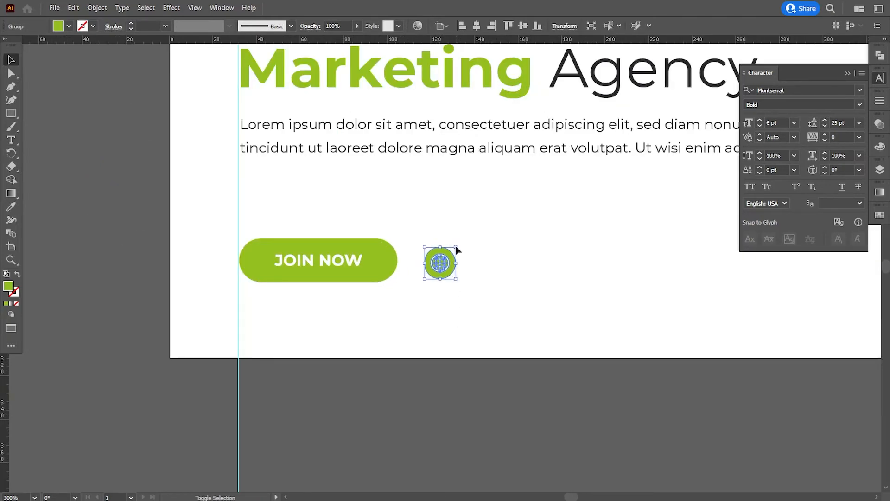
click(518, 402)
Add the text "Your website name here" beside the globe icon
drag(519, 402, 334, 407)
click(12, 142)
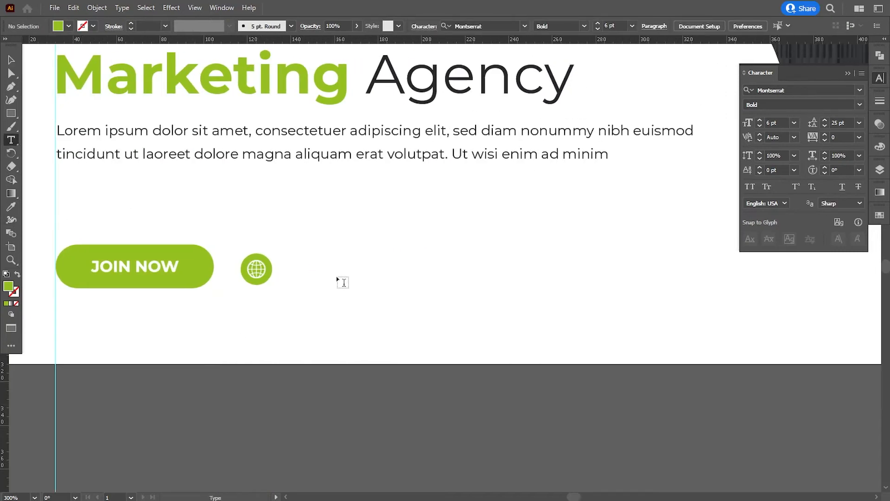
click(342, 279)
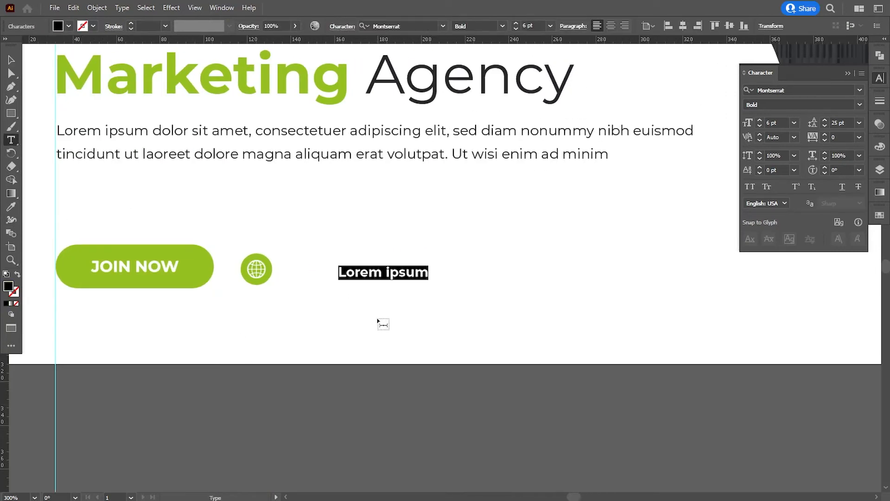
text(Your)
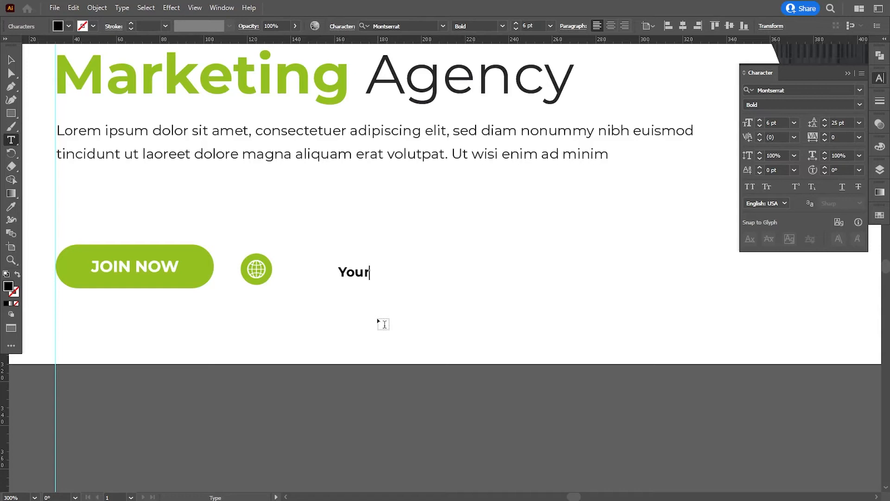
text( website name )
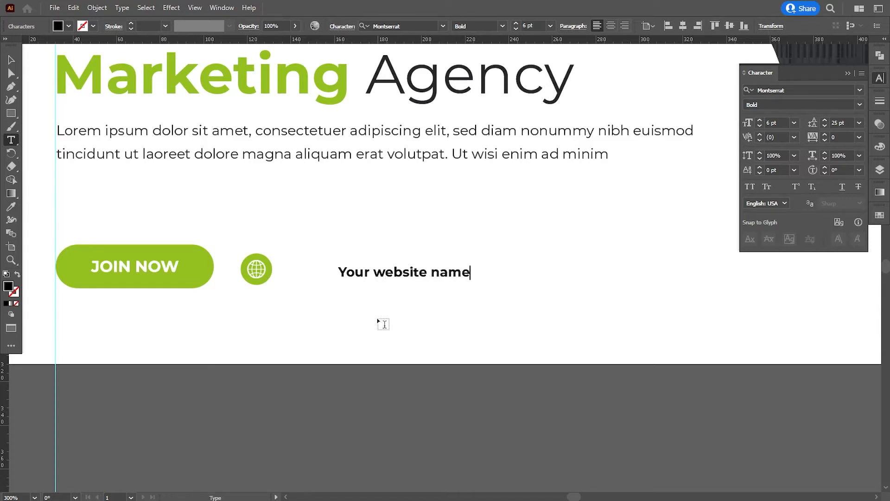
text(here)
Set the website text's weight to Medium and move it close beside the globe icon
drag(356, 277, 456, 292)
key(ctrl+a)
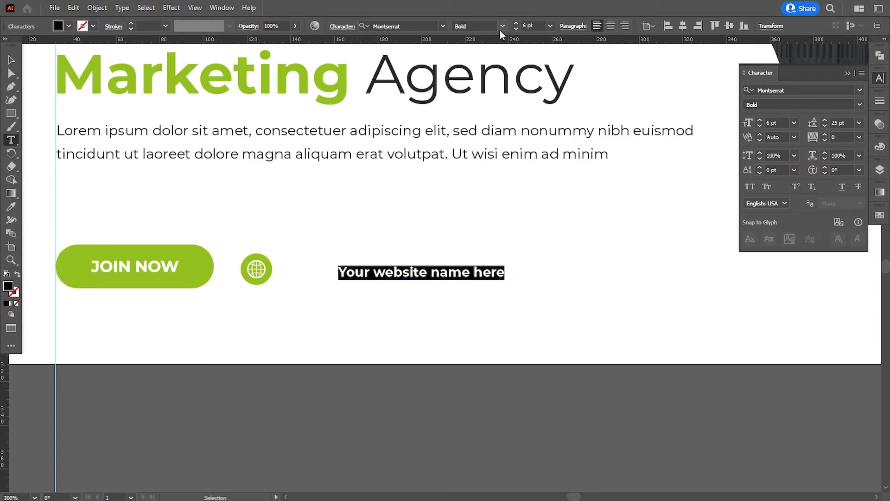
click(502, 25)
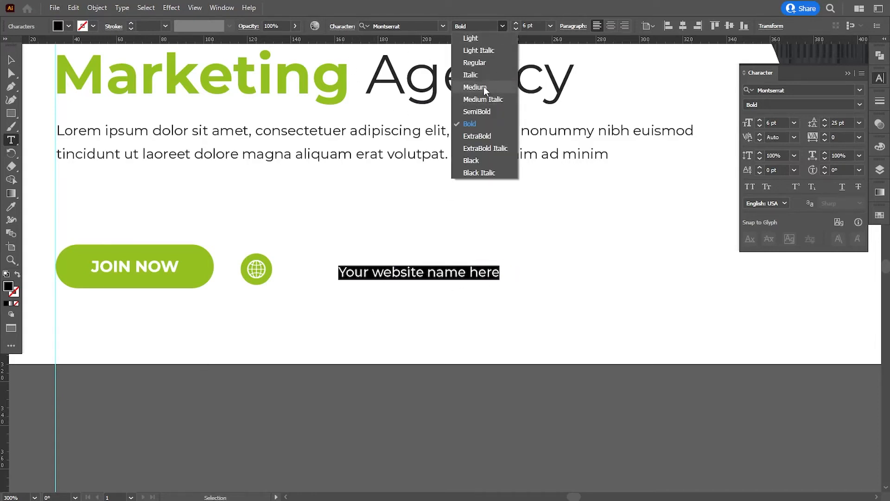
click(484, 86)
click(11, 60)
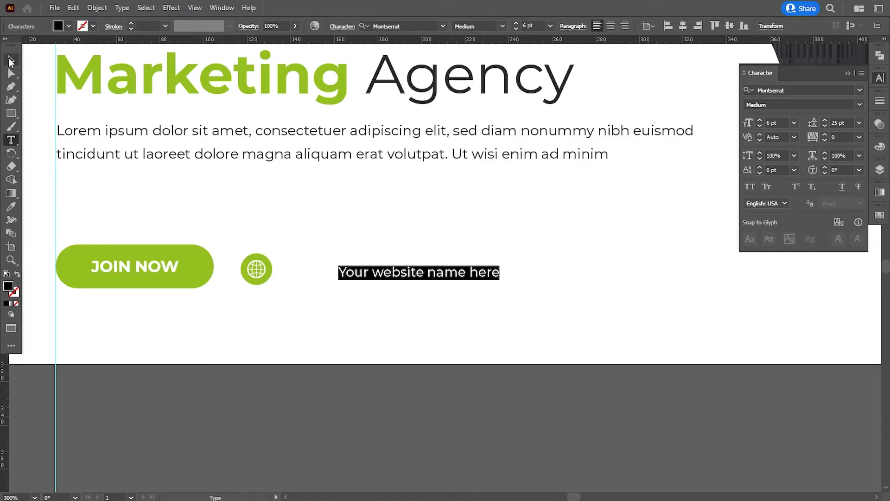
click(376, 407)
drag(405, 274, 352, 273)
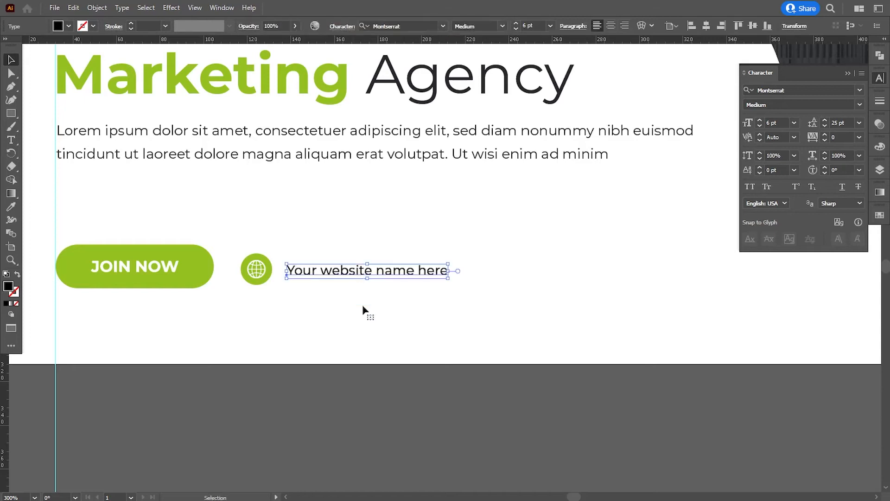
Try the website text at a font size of 7 pt and compare it with the surrounding layout
click(516, 24)
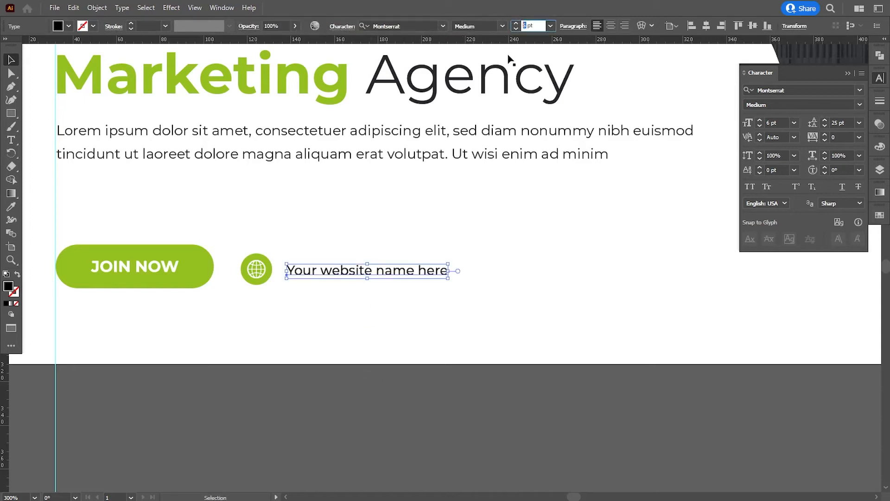
click(407, 429)
click(341, 276)
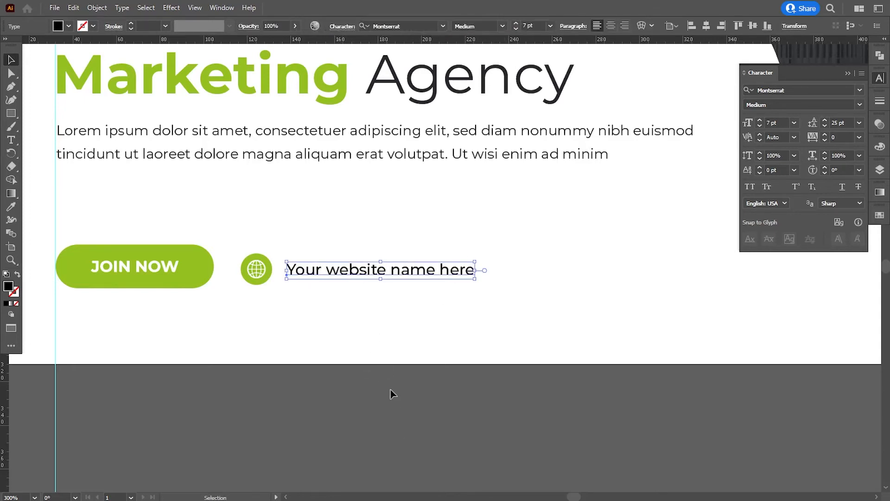
click(391, 407)
key(ctrl+minus)
key(ctrl+minus)
key(ctrl+minus)
key(ctrl+minus)
key(ctrl+plus)
key(ctrl+plus)
key(ctrl+plus)
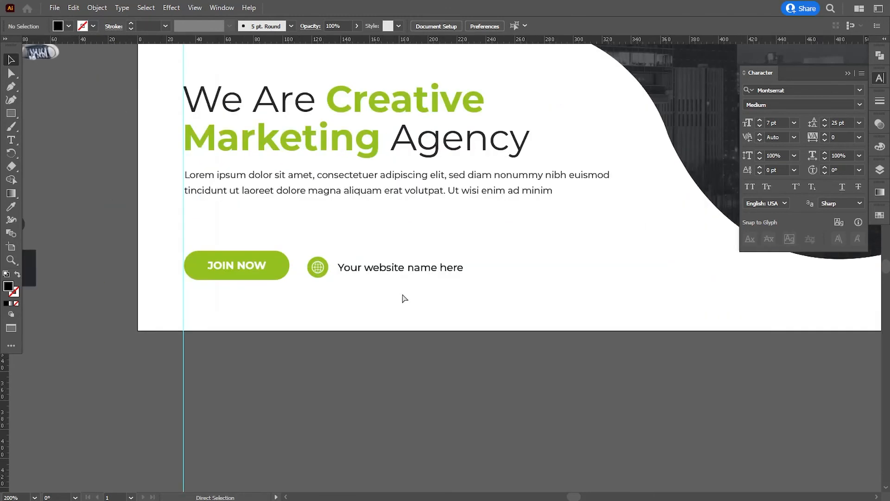
Set the website text's font size to 6 pt and deselect it
click(386, 269)
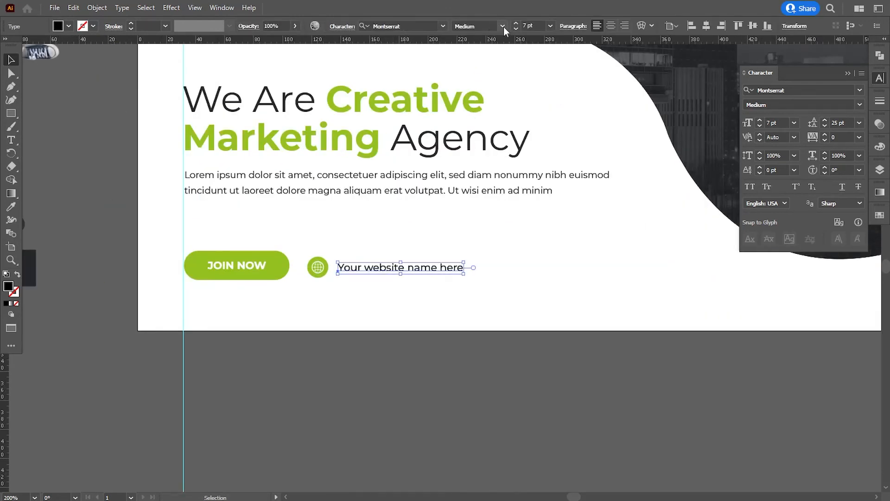
click(525, 25)
key(Down)
click(409, 441)
key(space)
drag(385, 403, 382, 454)
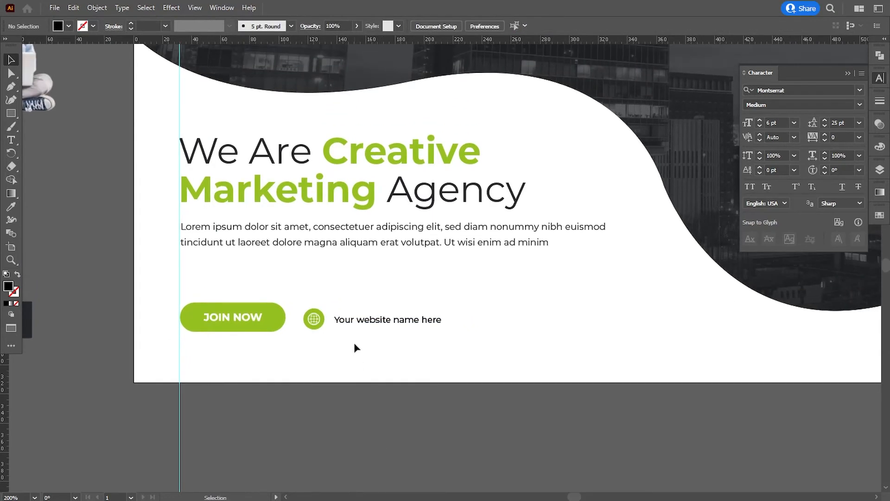
Nudge the website text closer to the globe icon and place a copy of the icon and text beside the original pair
click(352, 321)
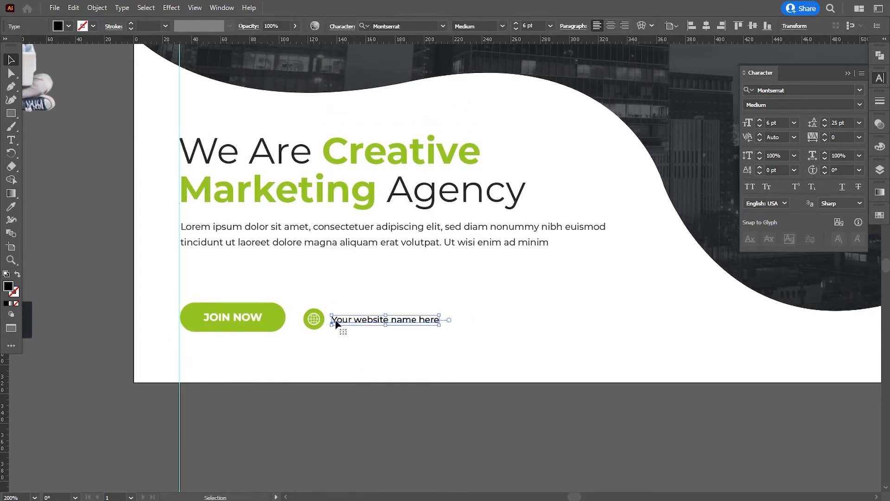
click(338, 395)
drag(352, 334, 461, 319)
click(486, 407)
drag(486, 407, 568, 435)
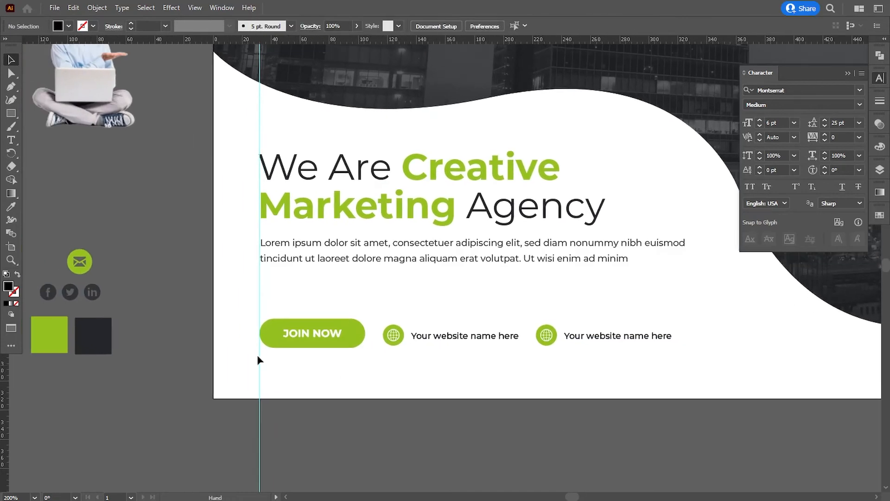
Place the green envelope icon over the copied globe icon and scale it to match the globe's circle
drag(91, 263, 550, 335)
drag(585, 380, 491, 353)
key(ctrl+equal)
key(ctrl+equal)
key(ctrl+equal)
key(ctrl+equal)
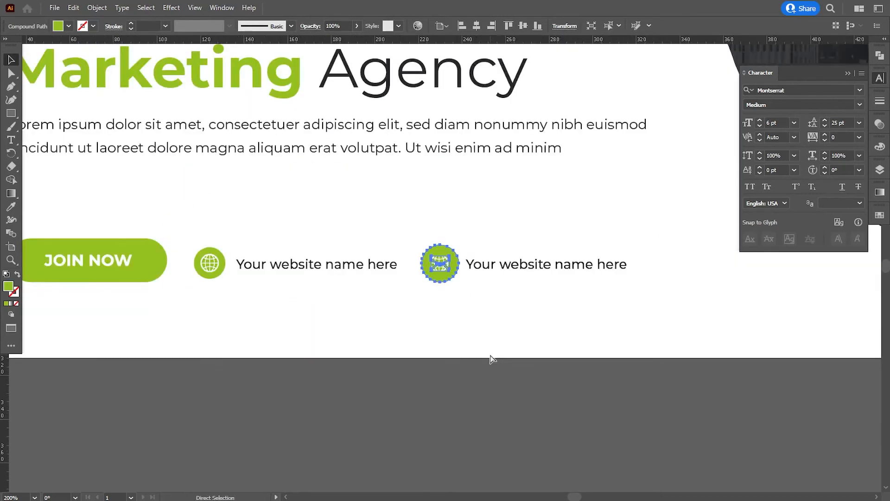
drag(489, 216, 482, 220)
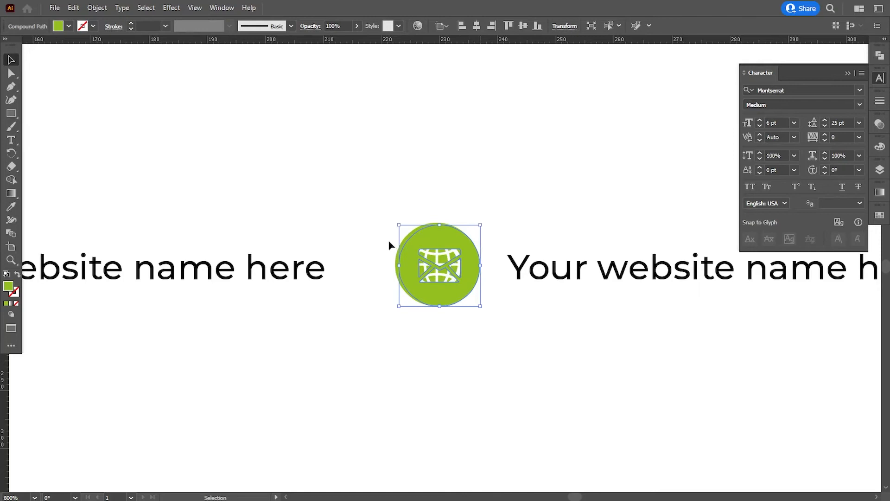
drag(398, 226, 388, 223)
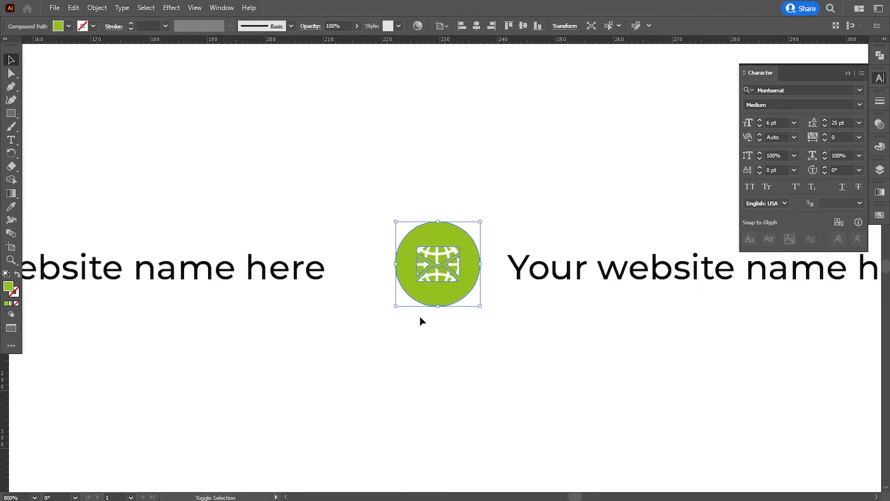
Remove the copied globe icon, keeping only the envelope icon in its place
key(Delete)
click(433, 258)
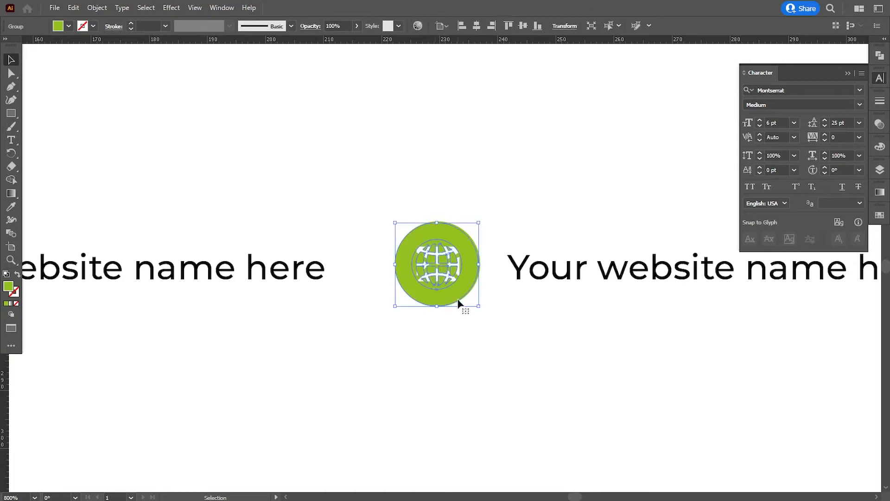
key(Delete)
Change the copied text beside the envelope icon to "Your email goes here" and deselect it
scroll(457, 306, right, 5)
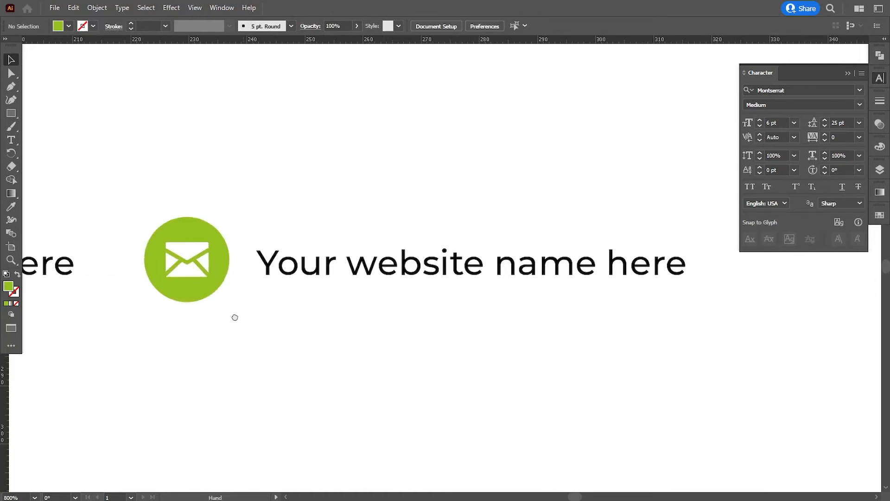
key(t)
click(251, 261)
drag(252, 262, 726, 285)
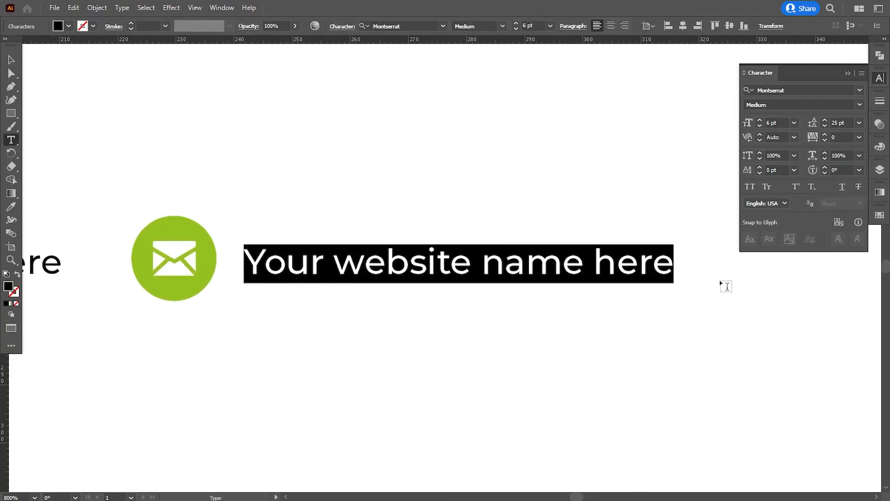
click(342, 269)
drag(341, 269, 748, 290)
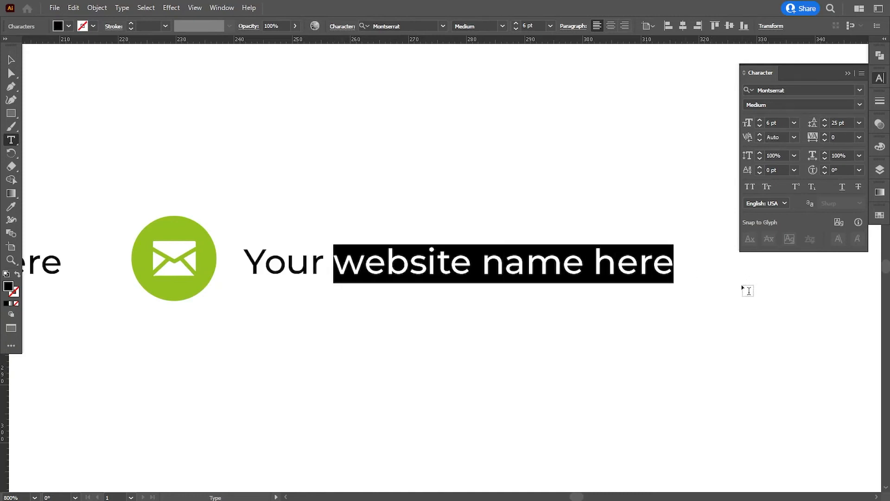
text(emai)
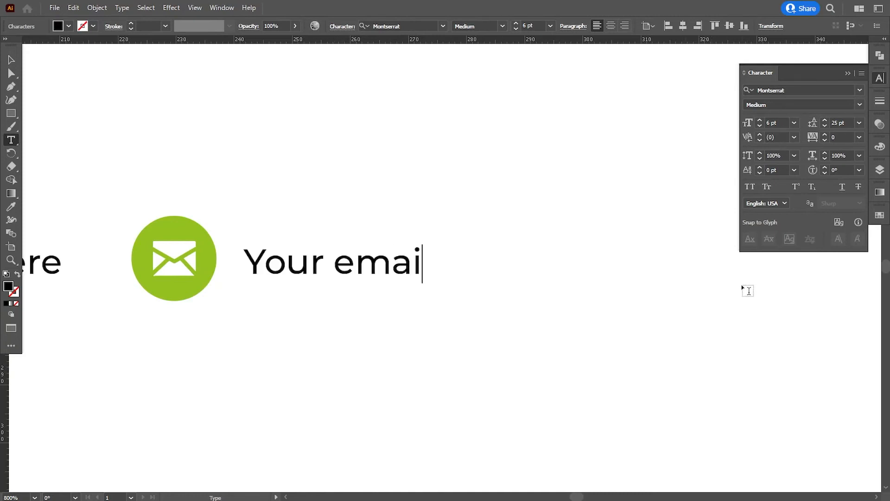
text(l goes here)
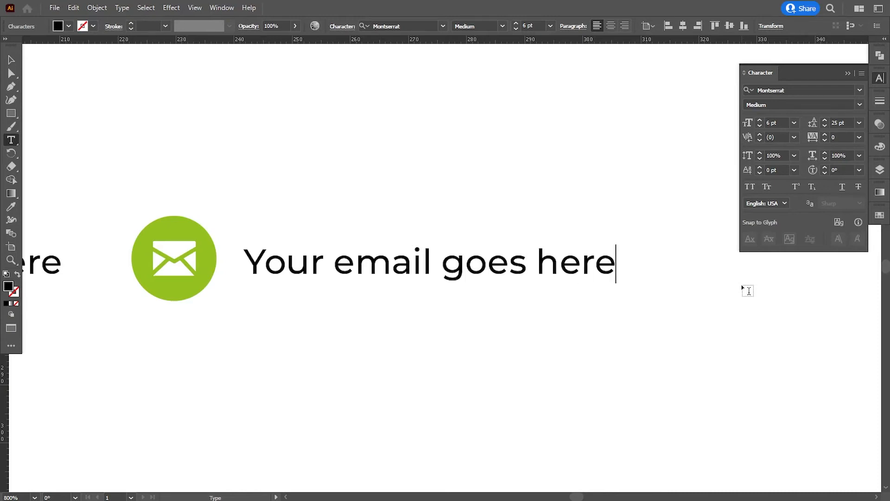
click(14, 61)
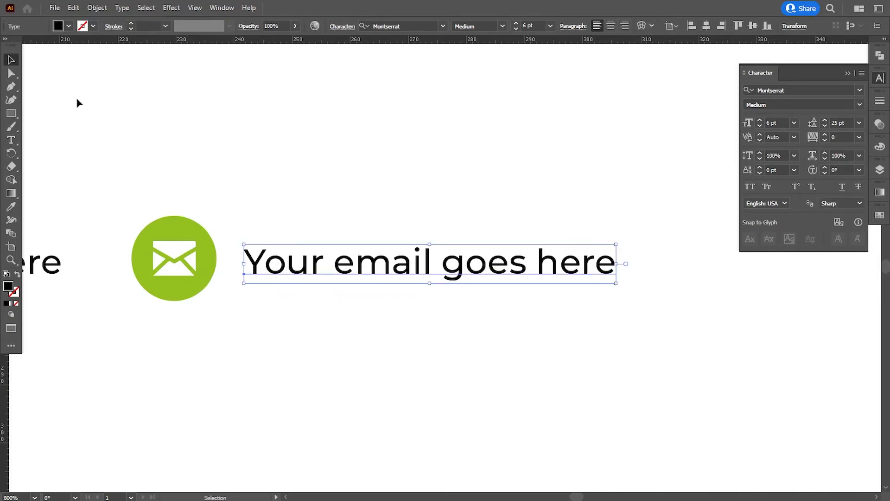
click(134, 148)
Recolor the website and email texts with the dark swatch's color using the Eyedropper, then deselect them
scroll(432, 332, down, 6)
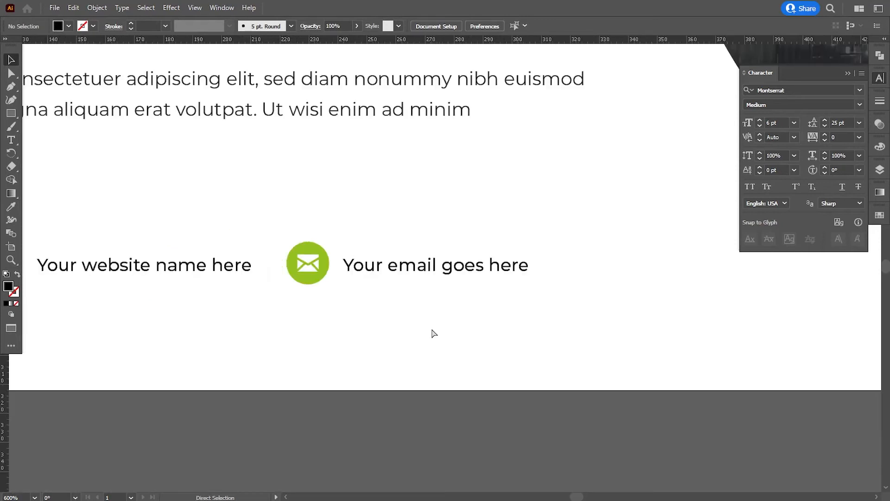
drag(354, 293, 412, 345)
click(394, 316)
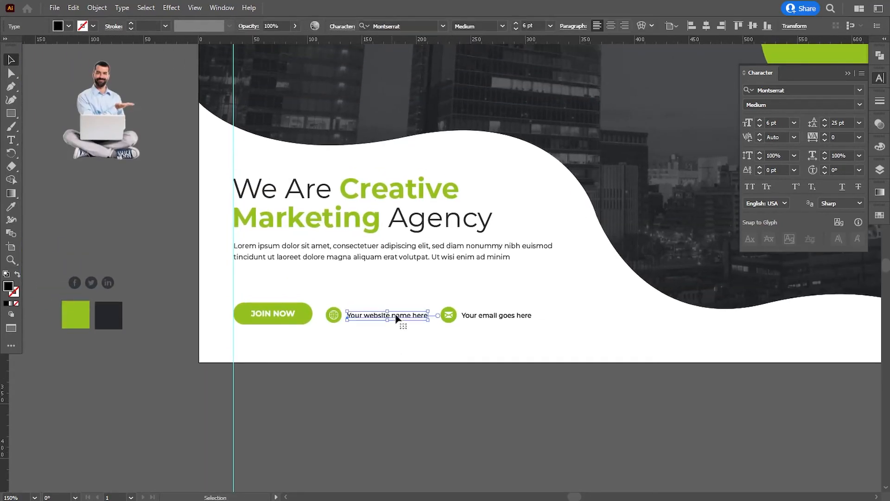
shift+click(484, 318)
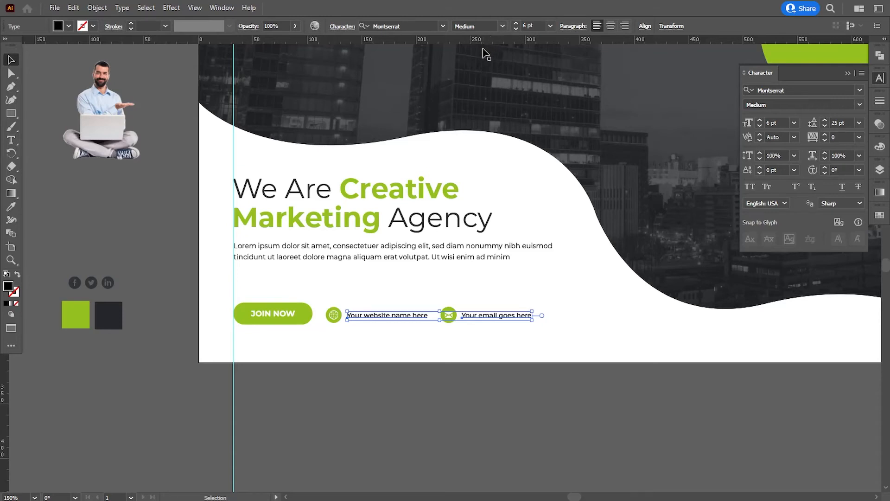
click(11, 207)
click(112, 317)
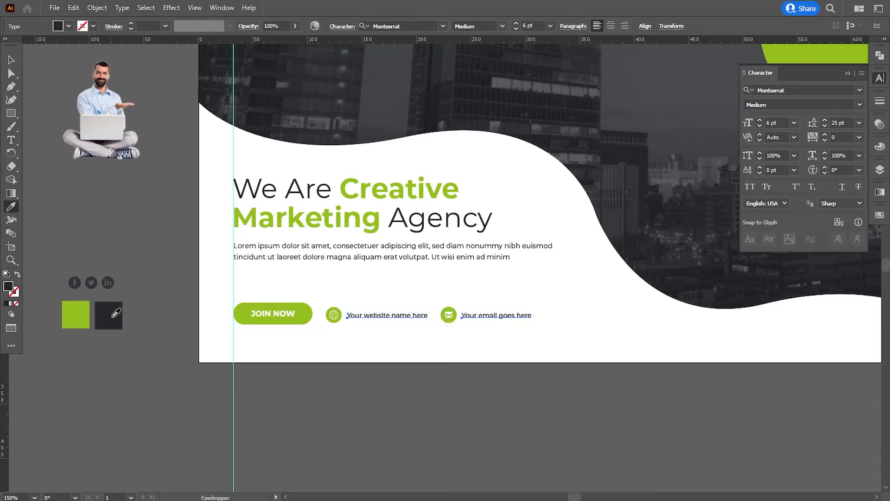
click(8, 60)
click(119, 198)
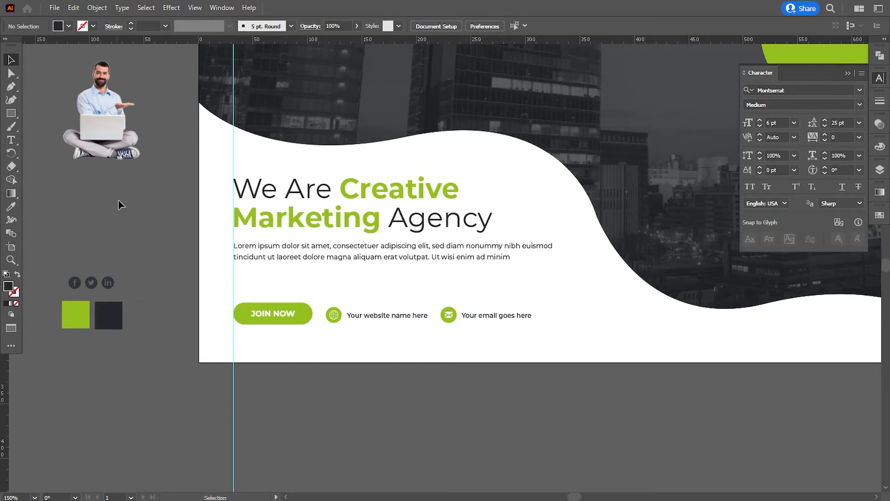
Set the lorem ipsum paragraph's font weight to Medium and deselect it
click(288, 257)
click(503, 26)
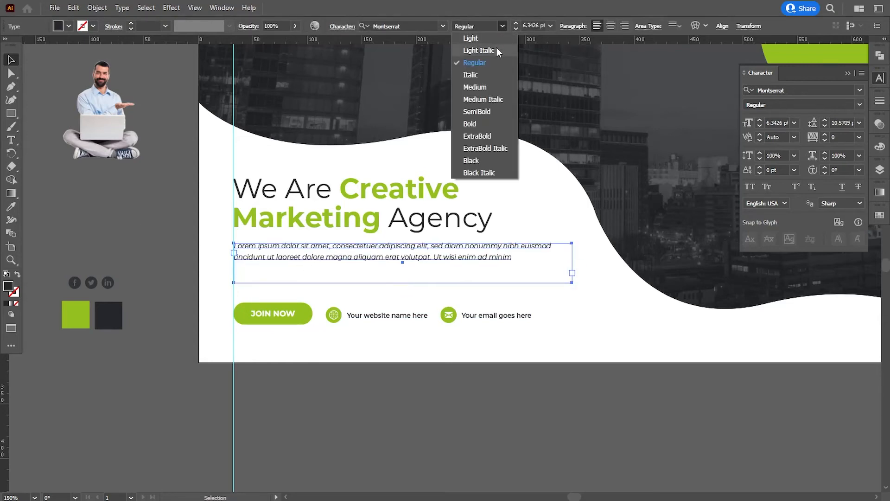
click(476, 88)
click(169, 230)
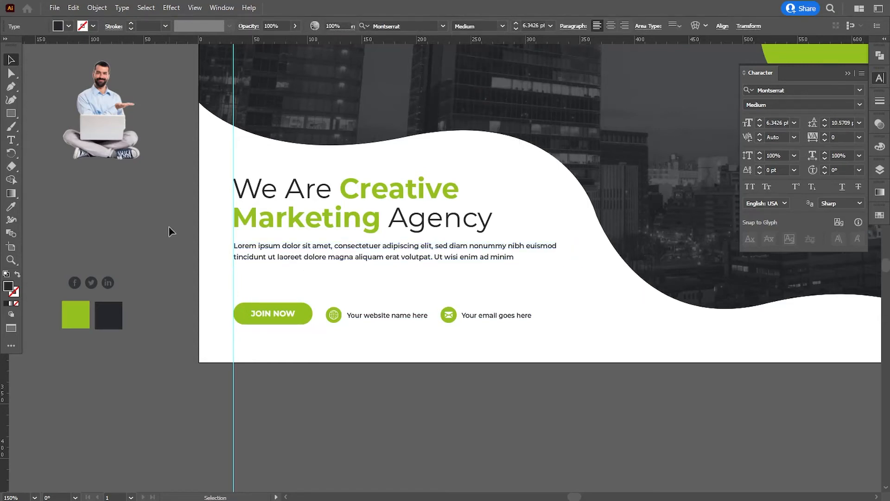
Scale the website and email contact group up to about 196 px wide, nudge it up slightly, and deselect it
key(ctrl+minus)
key(ctrl+minus)
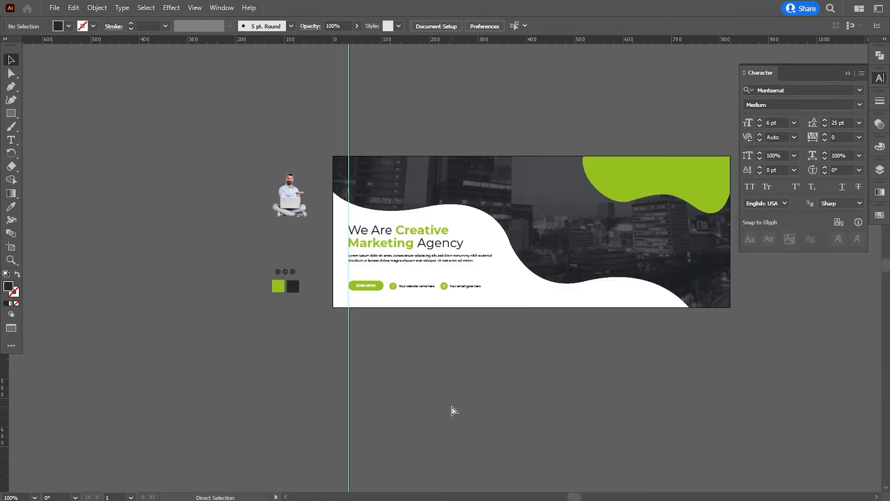
key(ctrl+plus)
key(ctrl+plus)
drag(367, 303, 330, 294)
mouse_move(534, 324)
mouse_down()
mouse_move(590, 336)
mouse_move(540, 331)
mouse_up()
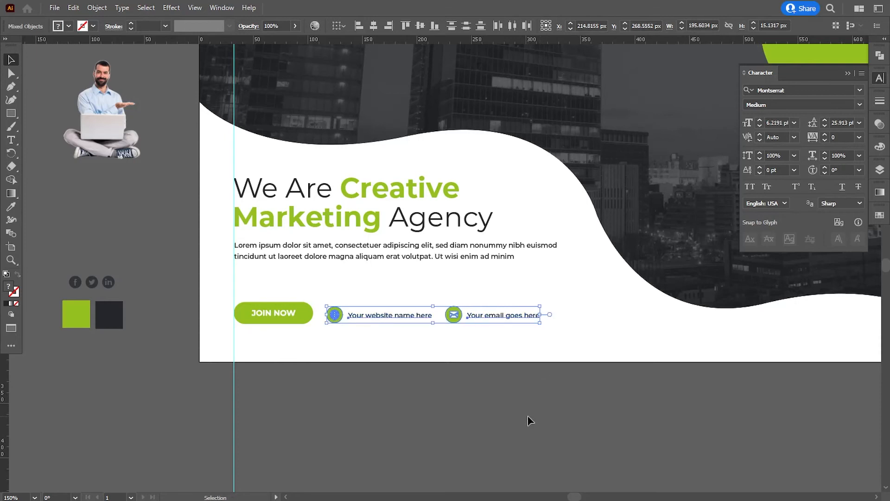
key(Up)
click(530, 421)
Delete the vertical guide along the heading's left edge
scroll(398, 393, left, 2)
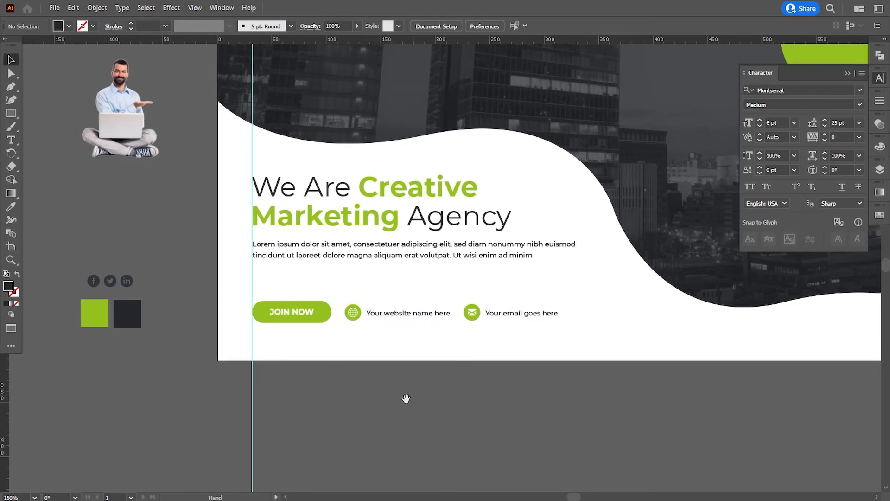
click(252, 425)
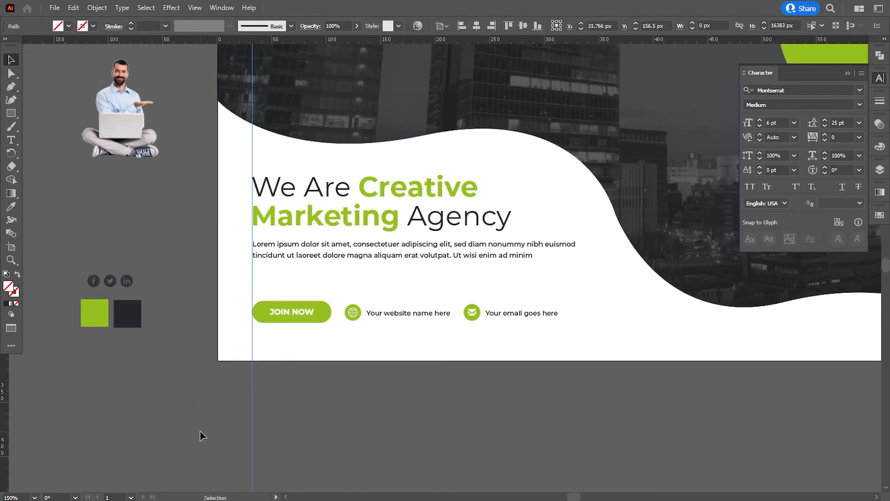
key(Delete)
Draw a circle about 19 px in diameter below the paragraph's end and fill it with the JOIN NOW button's green
drag(536, 311, 457, 370)
drag(578, 363, 555, 373)
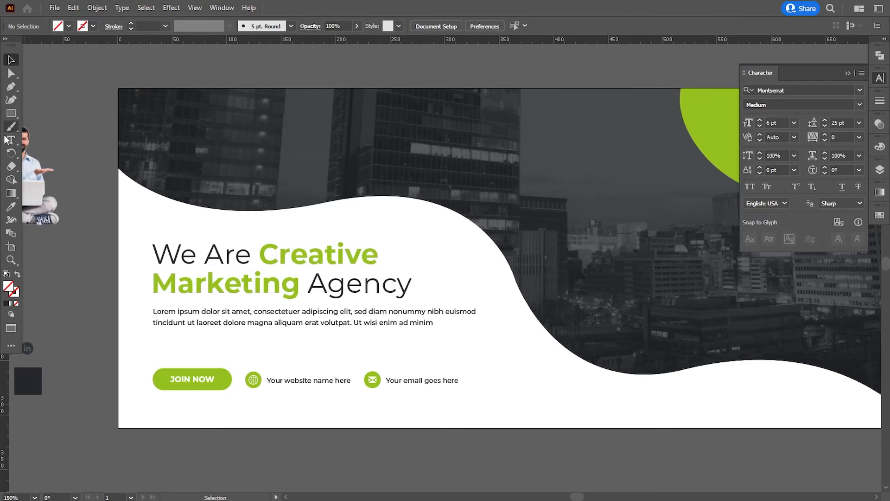
drag(11, 113, 32, 125)
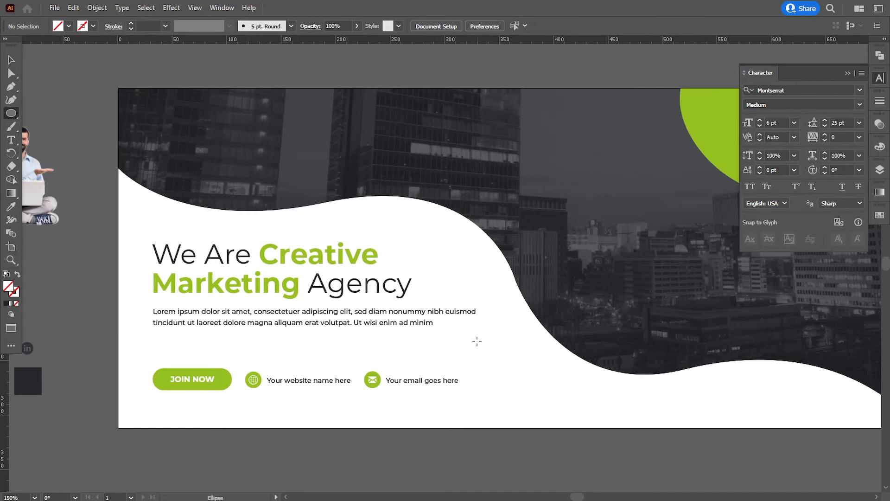
drag(483, 351, 490, 362)
click(11, 207)
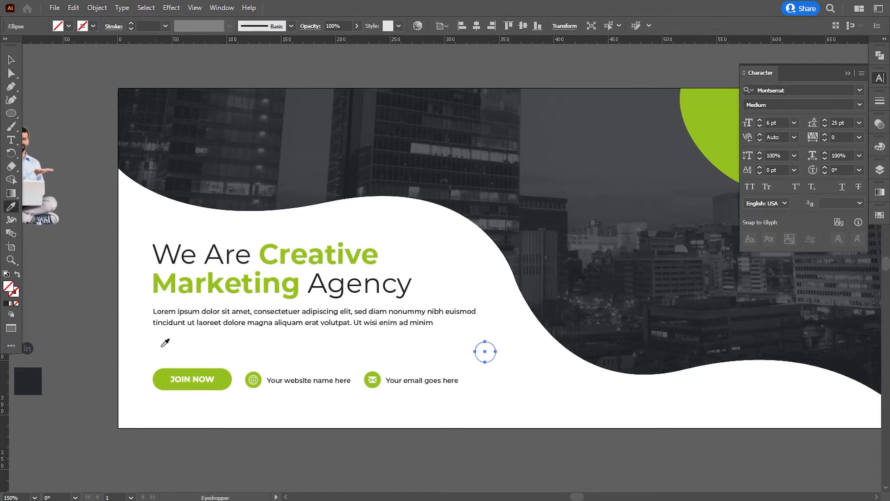
click(227, 373)
click(11, 60)
click(513, 396)
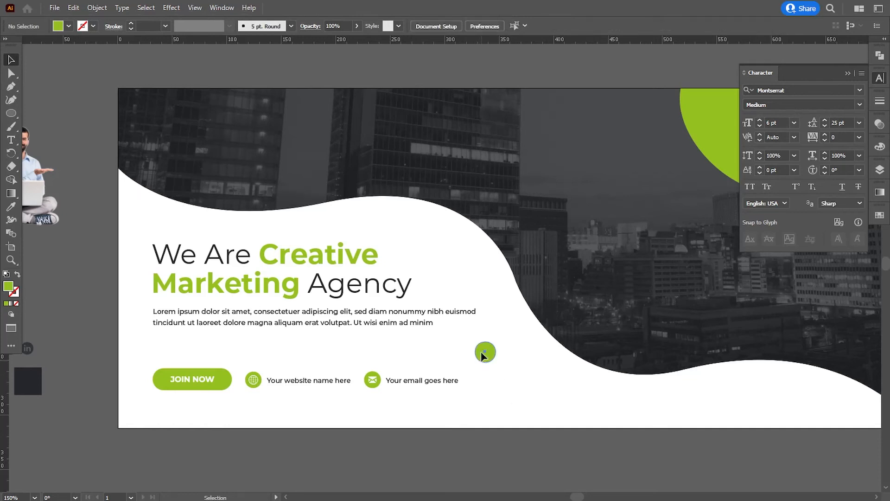
Duplicate the green circle with a slight offset and turn the copy into an unfilled ring stroked in the dark swatch's color
drag(481, 352, 480, 358)
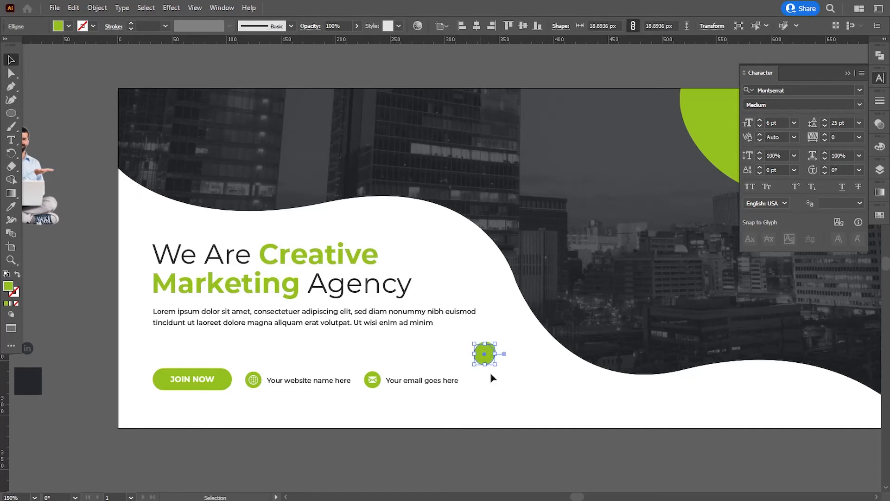
click(17, 274)
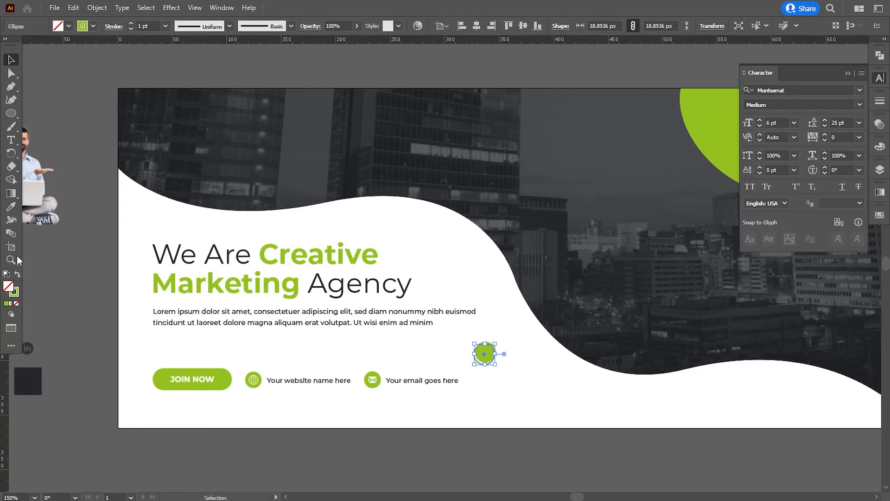
click(11, 206)
click(30, 376)
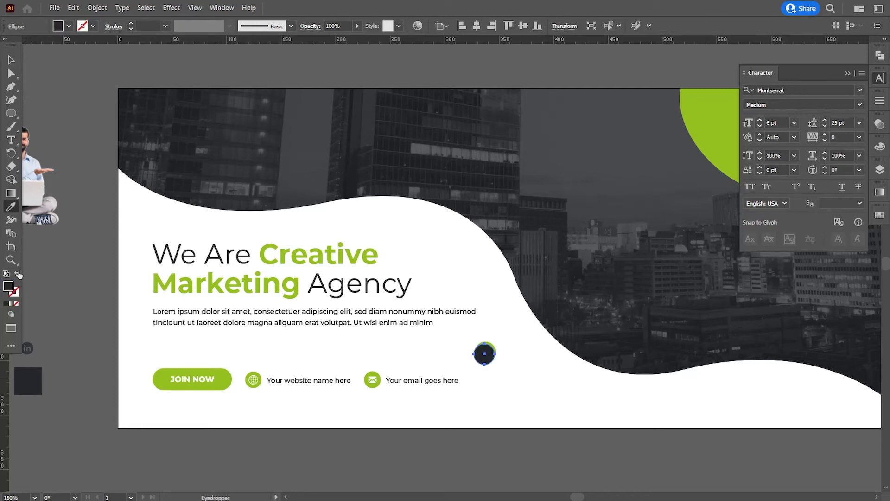
click(17, 274)
click(12, 61)
click(51, 104)
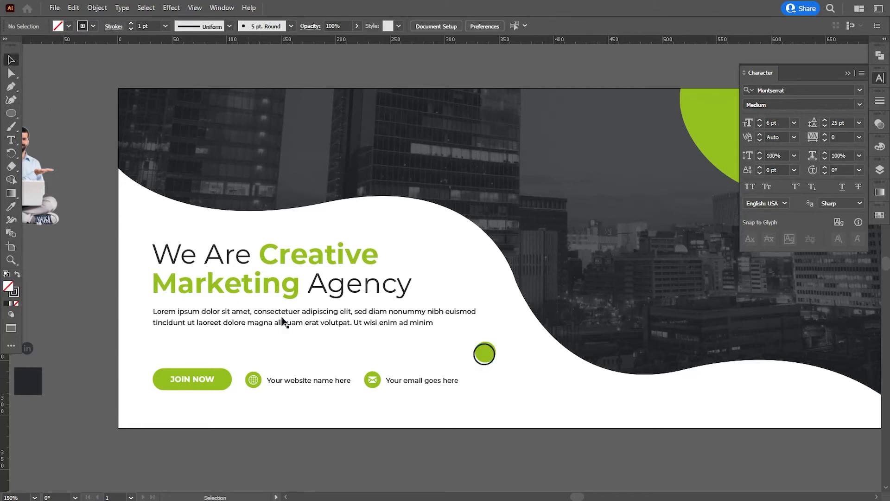
Set the dark ring's stroke weight to 0.5 pt
click(479, 365)
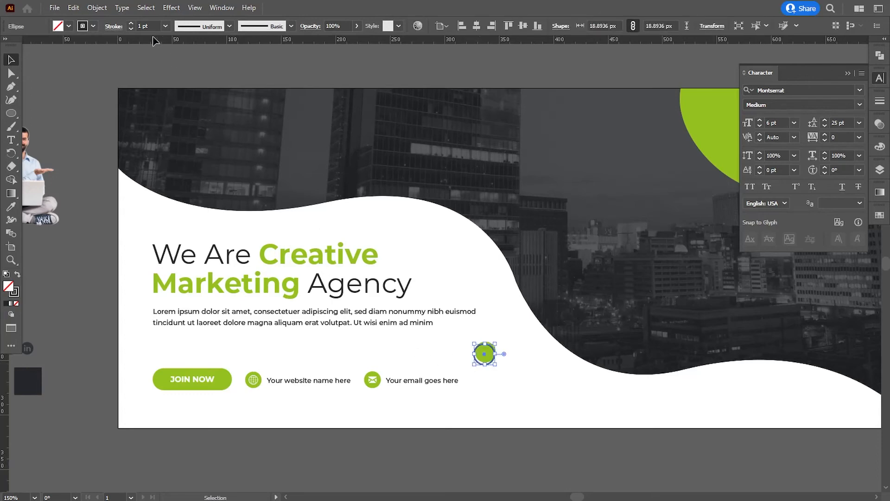
click(142, 26)
text(0.5)
key(Return)
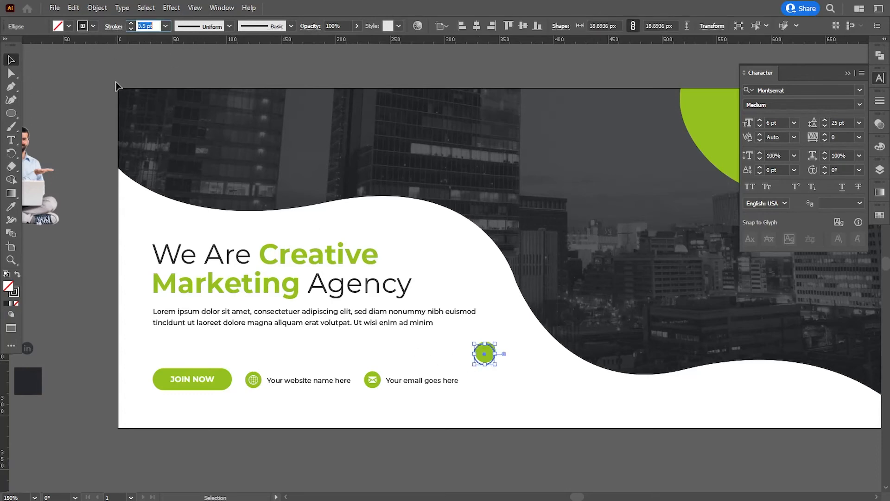
click(105, 118)
Set the dark ring's stroke weight to 0.75 pt and deselect it
key(ctrl+plus)
key(ctrl+plus)
drag(516, 392, 508, 324)
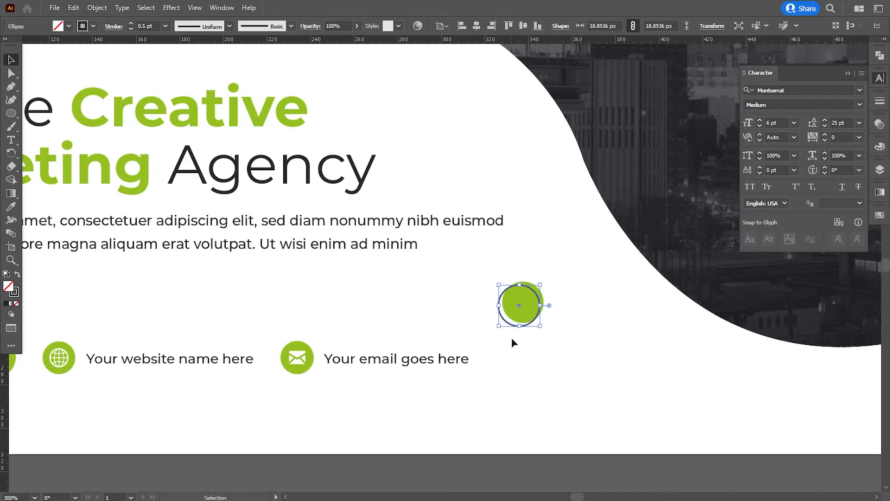
double_click(145, 25)
text(0.75)
key(Return)
click(497, 368)
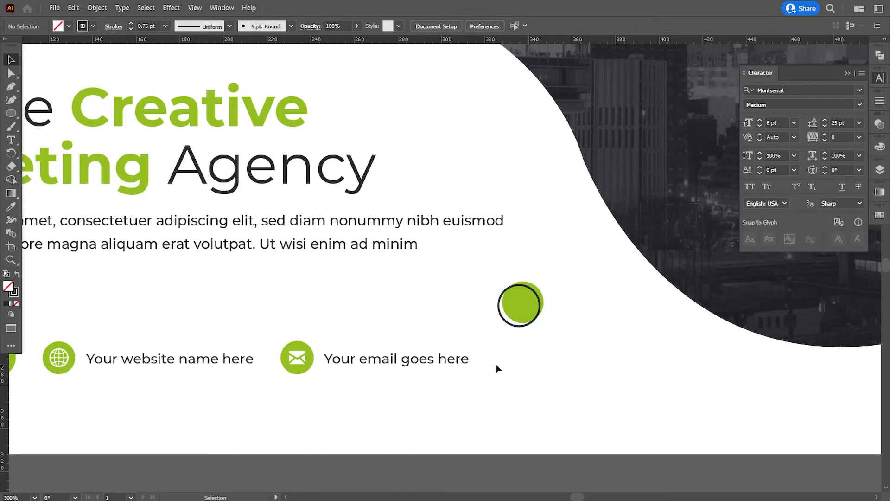
Resize the dark ring slightly from its lower-left corner and deselect it
key(v)
click(510, 329)
drag(500, 329, 498, 326)
key(ctrl+shift+a)
Check how the overlapping circles look within the whole banner
key(a)
key(ctrl+minus)
key(ctrl+minus)
key(ctrl+minus)
key(ctrl+minus)
key(ctrl+plus)
key(ctrl+plus)
key(ctrl+plus)
key(ctrl+plus)
Enlarge the green circle slightly and scale it together with the dark ring, making the ring about 22 px wide
key(v)
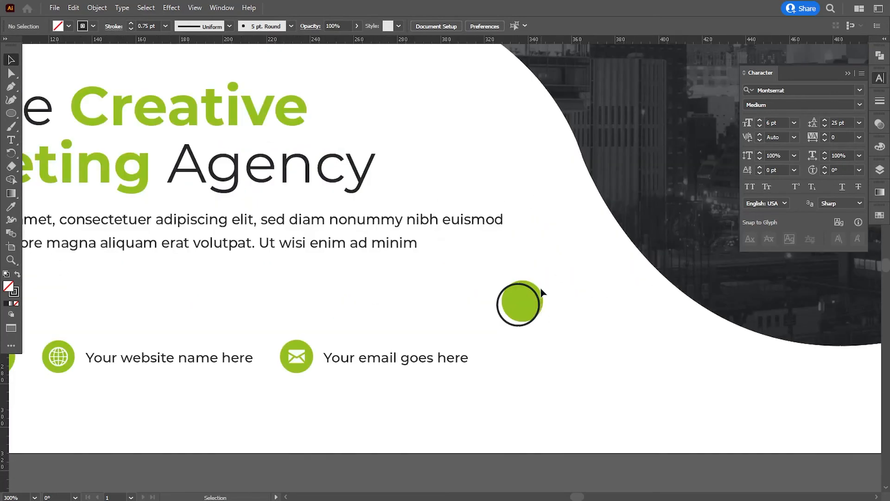
click(541, 297)
drag(545, 279, 547, 278)
shift+click(516, 324)
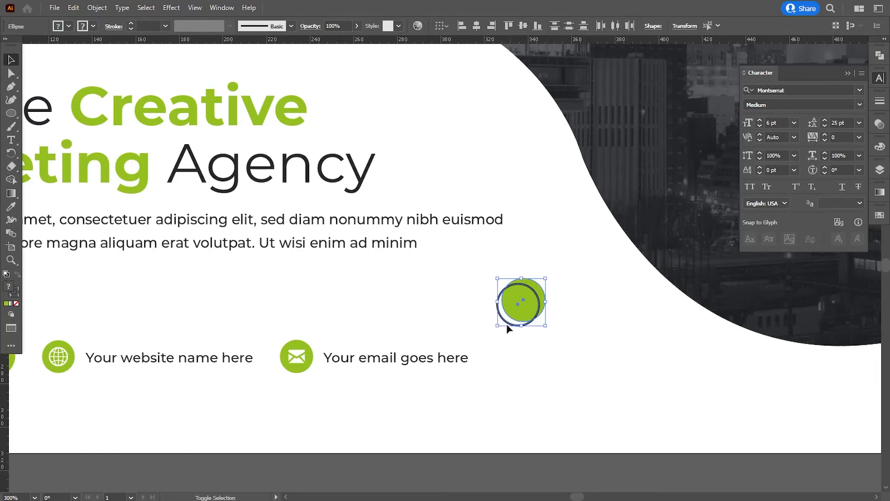
drag(497, 326, 490, 332)
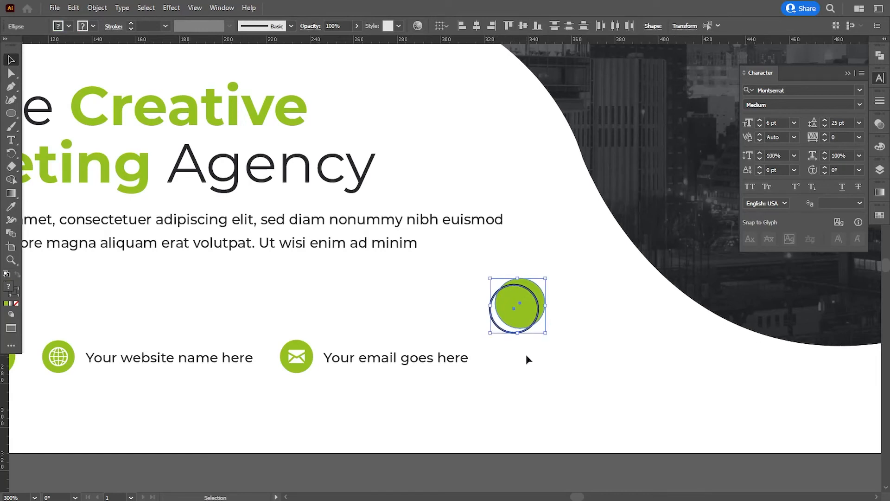
Nudge the green circle and dark ring up and to the right, closer to the wave's edge
key(Up)
key(Up)
key(Up)
key(Up)
key(Up)
key(Up)
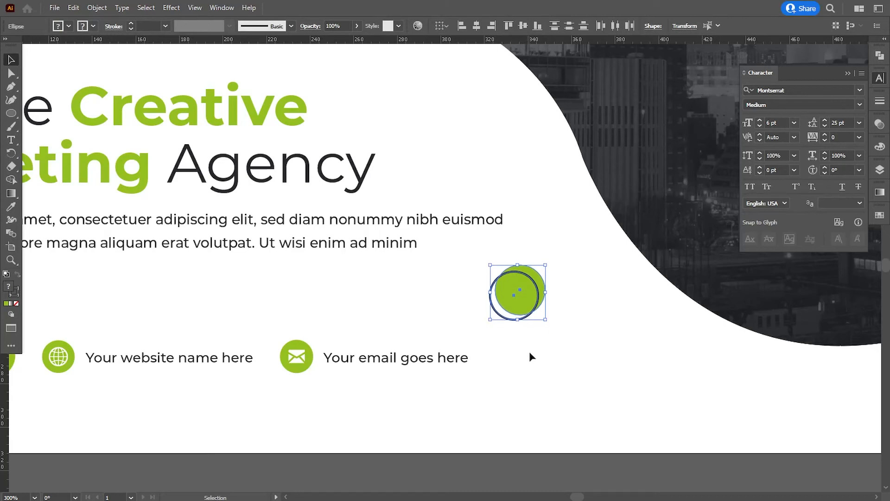
key(Right)
key(Right)
key(Right)
key(Right)
key(Right)
key(Right)
key(Right)
key(Right)
key(Right)
key(Right)
key(Right)
key(Right)
key(Right)
key(Up)
key(Up)
key(Up)
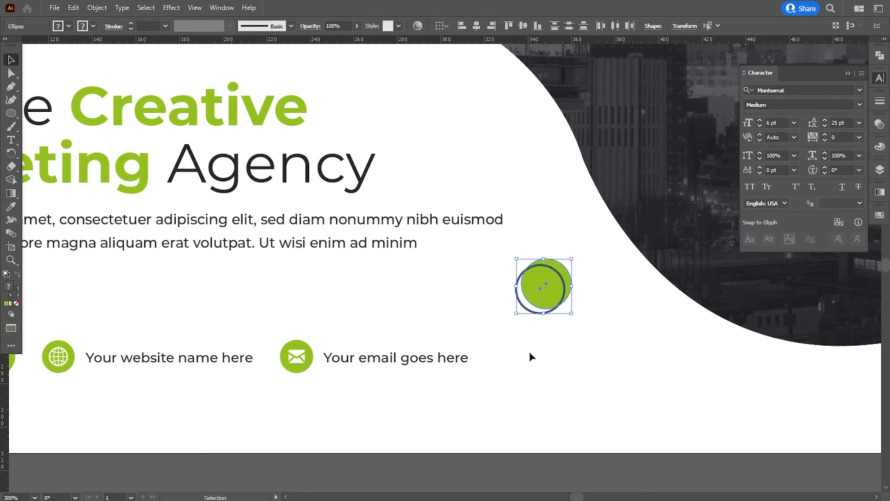
key(Right)
Nudge both circles slightly down and left into the white space below the paragraph's end, and deselect them
key(ctrl+minus)
key(ctrl+minus)
key(ctrl+minus)
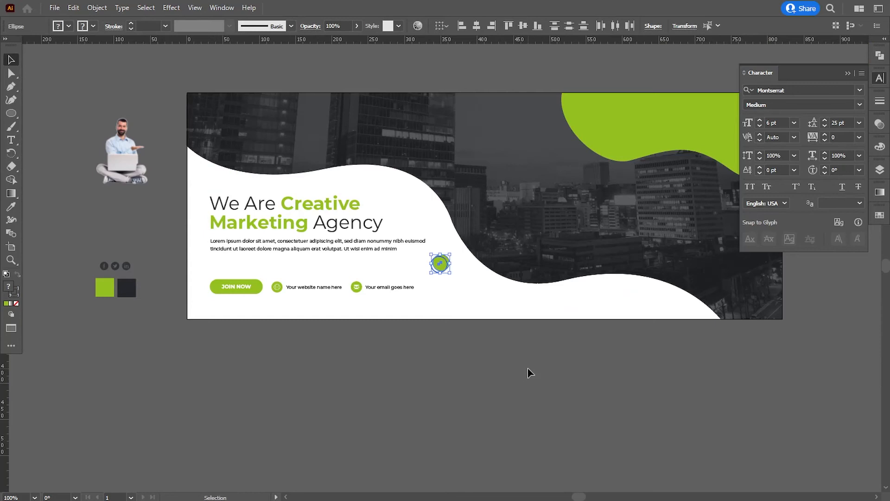
key(Down)
key(Down)
key(Left)
key(Left)
key(Left)
key(Left)
key(Left)
key(Left)
key(Left)
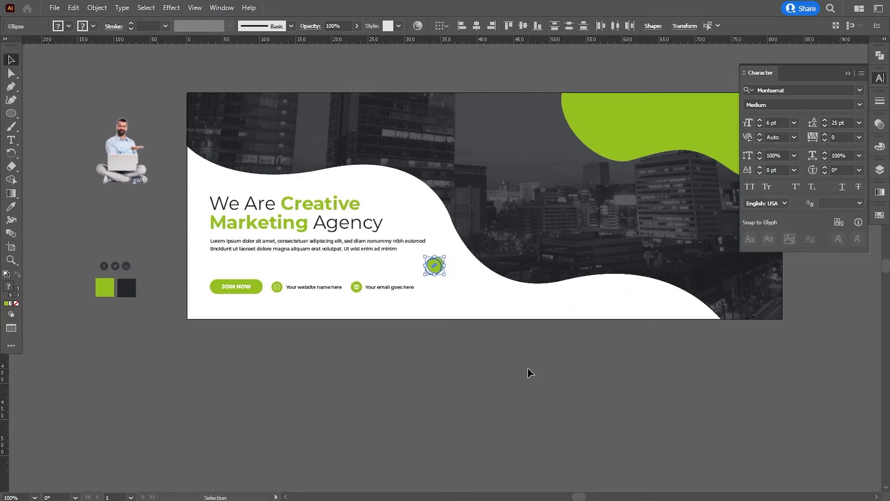
click(527, 369)
Duplicate the green circle and dark ring onto the city photo, left of the green blob, and deselect the copies
key(ctrl+minus)
key(ctrl+minus)
key(ctrl+plus)
key(ctrl+plus)
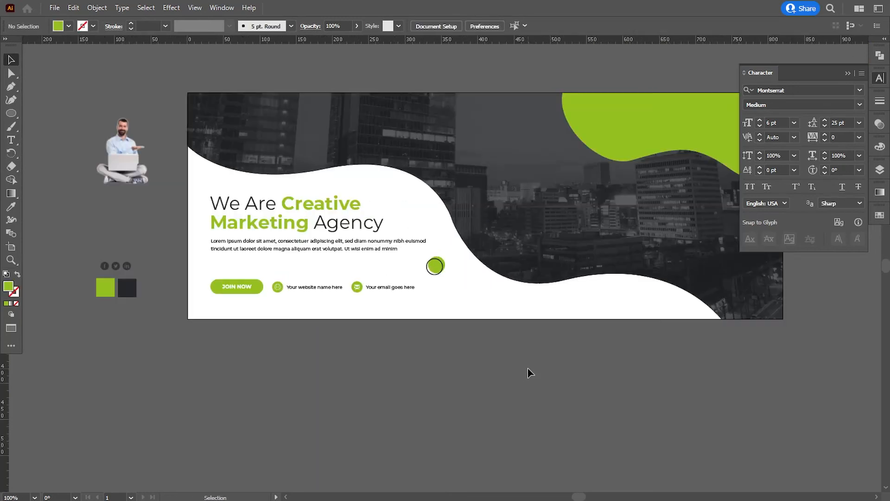
drag(550, 358, 498, 399)
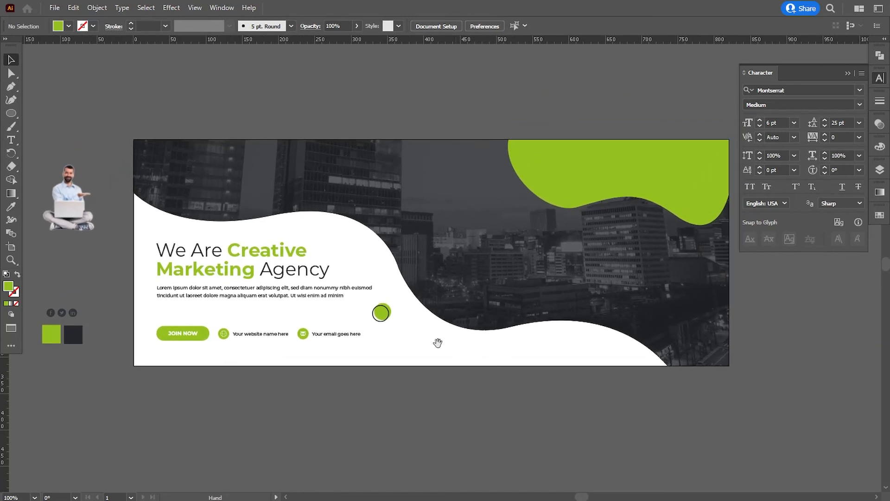
drag(399, 324, 370, 302)
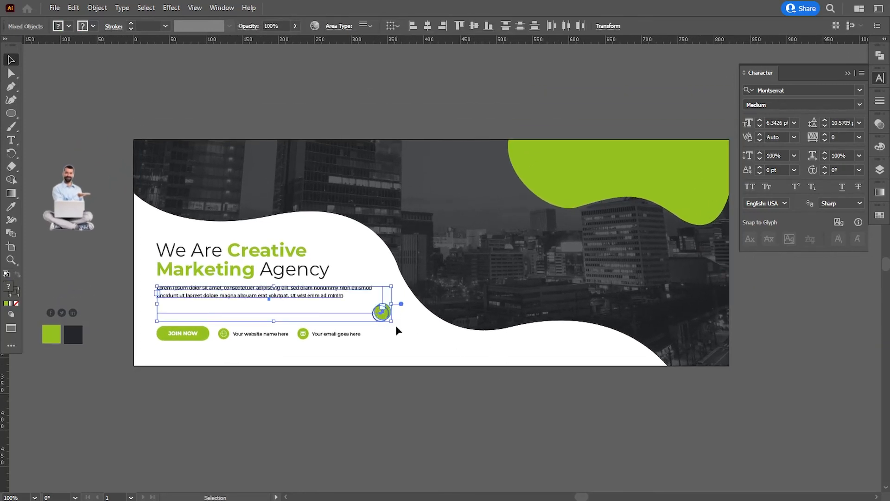
click(410, 375)
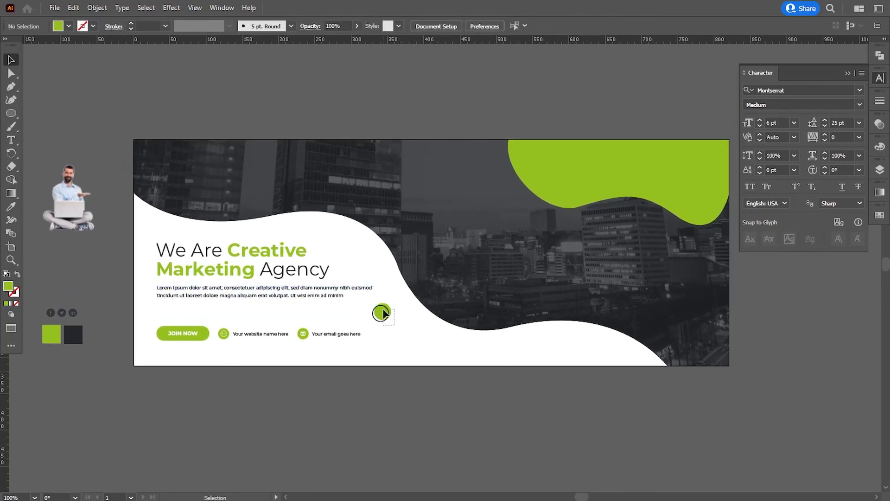
drag(383, 314, 492, 232)
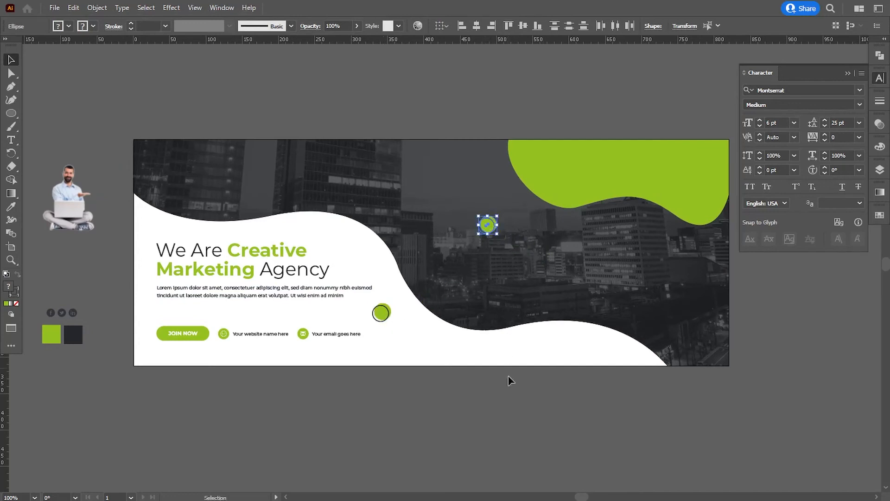
click(499, 425)
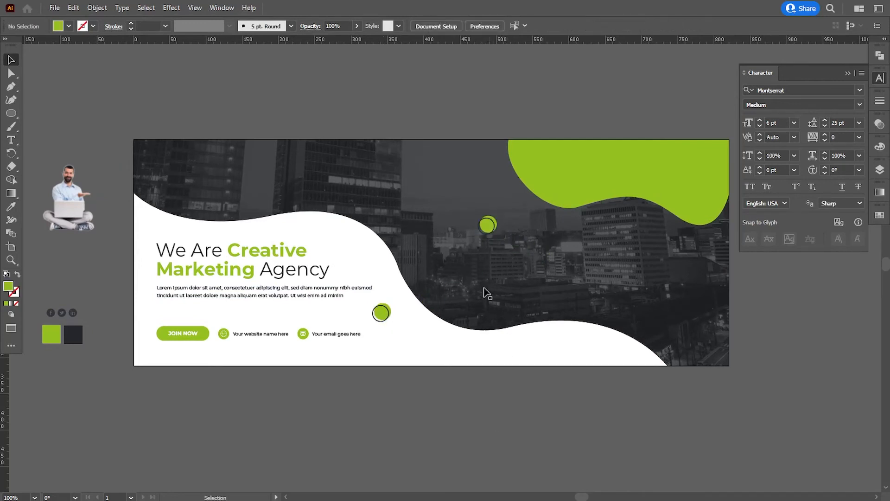
Change the stroke color of the copied ring on the city photo to white (FFFFFF) and deselect it
click(484, 232)
click(14, 275)
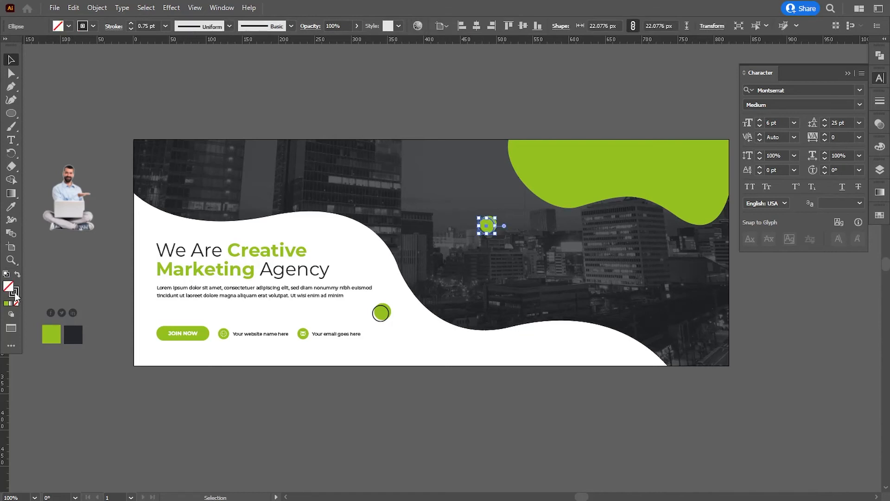
double_click(14, 292)
text(ffffff)
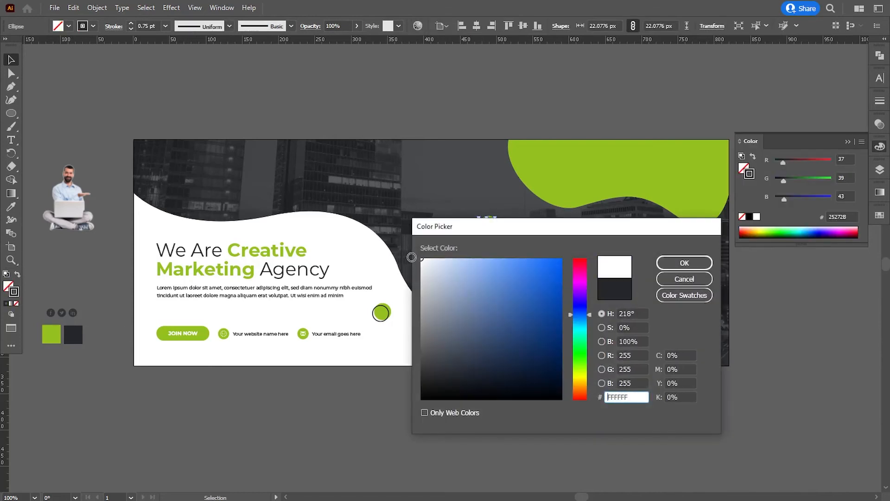
click(665, 268)
click(879, 146)
click(795, 284)
Place the man-with-laptop image on the city photo below the green blob and bring it to the front
drag(794, 284, 808, 284)
drag(77, 199, 620, 290)
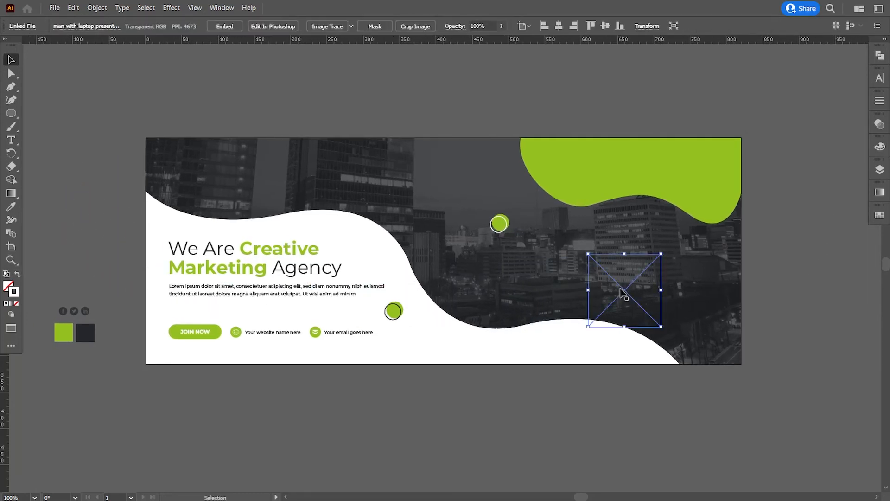
right_click(620, 288)
mouse_move(665, 384)
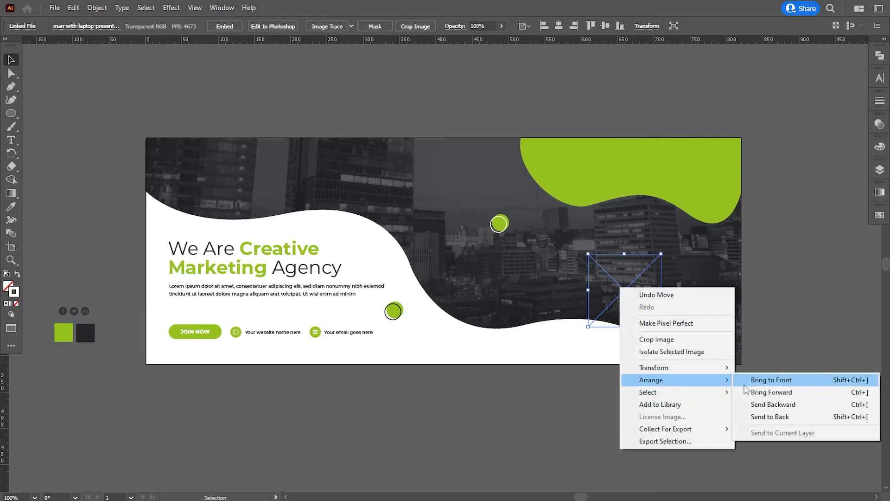
click(765, 379)
Enlarge the man-with-laptop image proportionally to about the banner's full height and position it over the green blob and city photo
drag(664, 253, 739, 157)
scroll(626, 288, right, 3)
drag(626, 288, 517, 313)
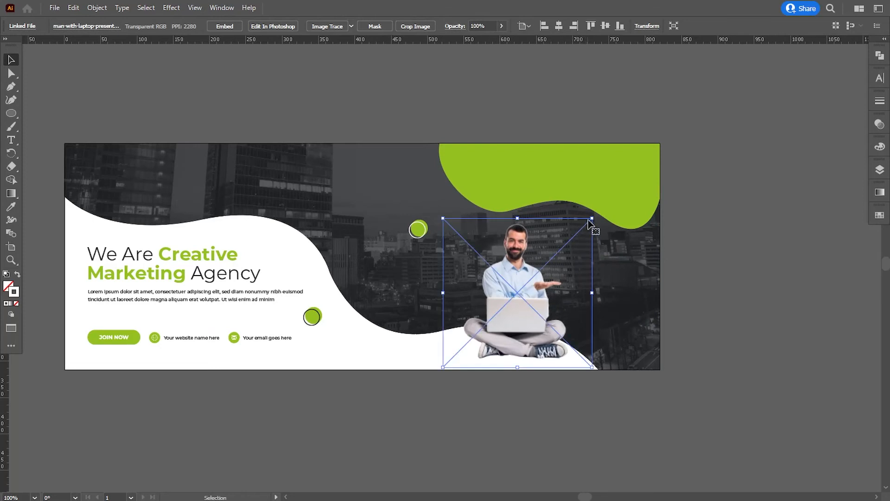
drag(592, 217, 669, 127)
Nudge the man image slightly down and left until its frame meets the banner's right edge
key(Down)
key(Down)
key(Down)
key(Down)
key(Down)
key(Down)
key(Down)
key(Down)
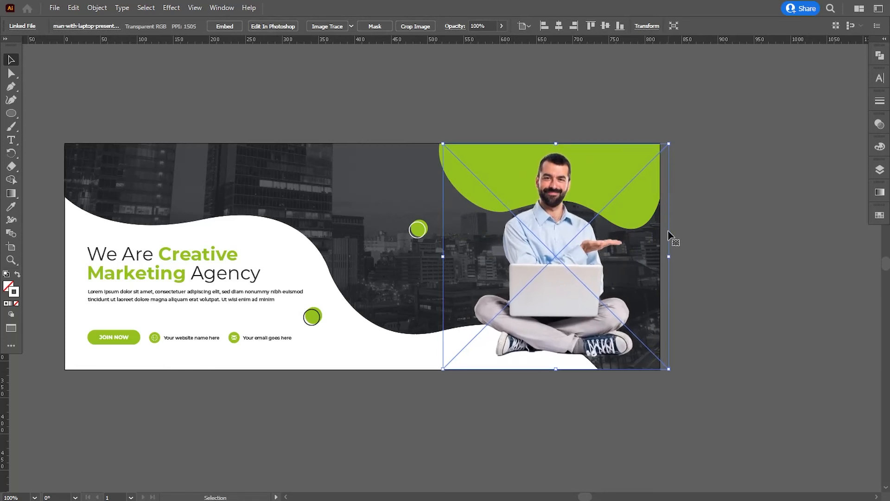
key(Left)
key(Left)
key(Left)
key(Left)
key(Left)
key(Left)
key(Left)
key(Left)
key(Left)
key(Left)
key(Left)
key(Left)
key(Left)
key(Left)
key(Left)
key(Left)
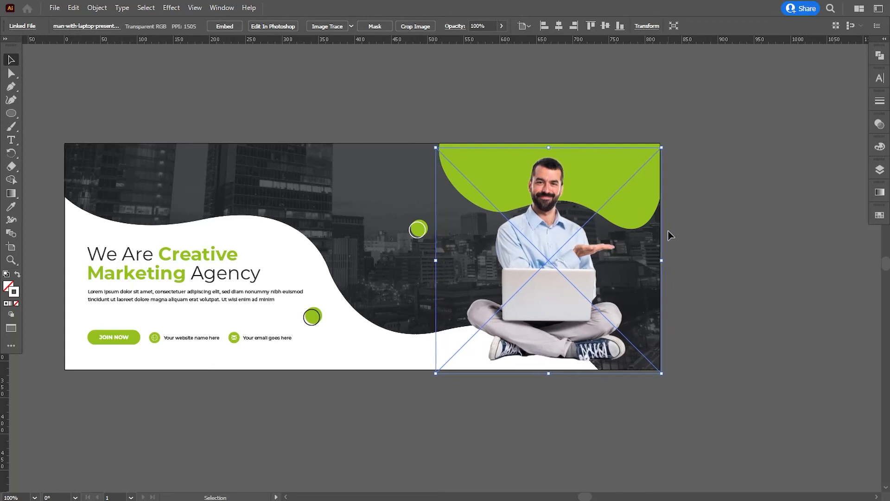
Shift the man image further left, enlarge it slightly to reach the banner's upper edge, and deselect it
drag(568, 289, 519, 291)
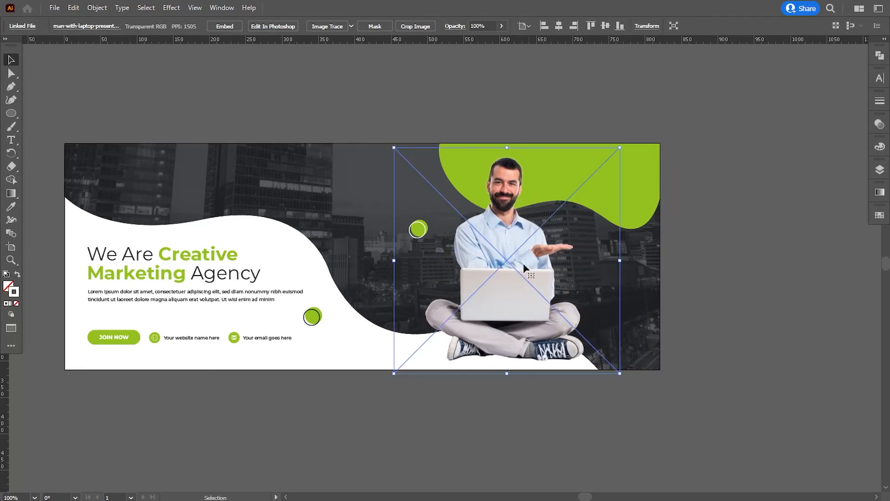
drag(394, 147, 391, 145)
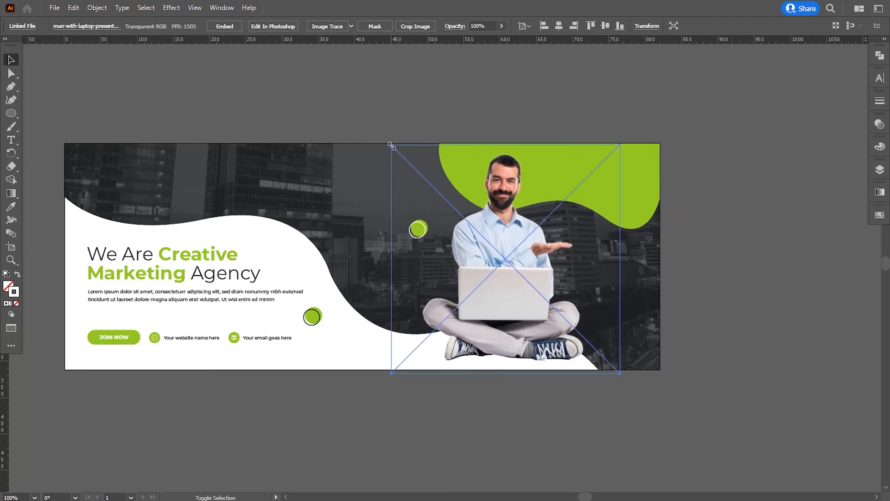
drag(620, 145, 623, 144)
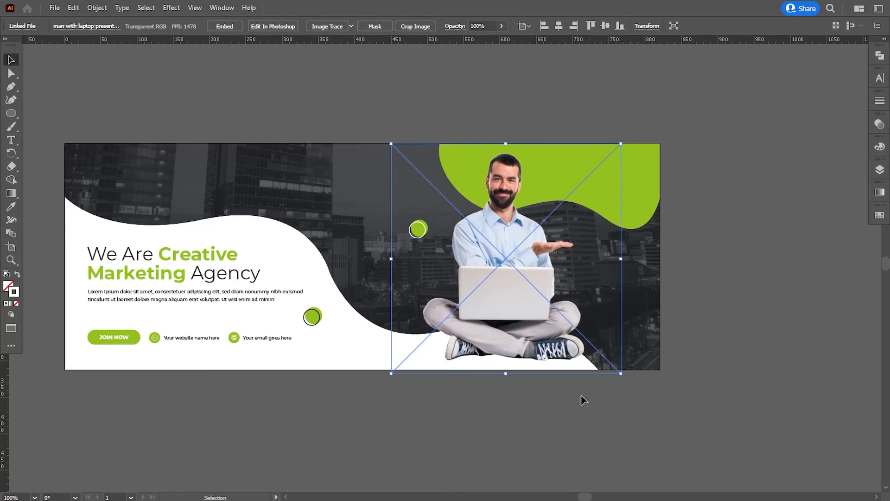
key(Down)
click(570, 420)
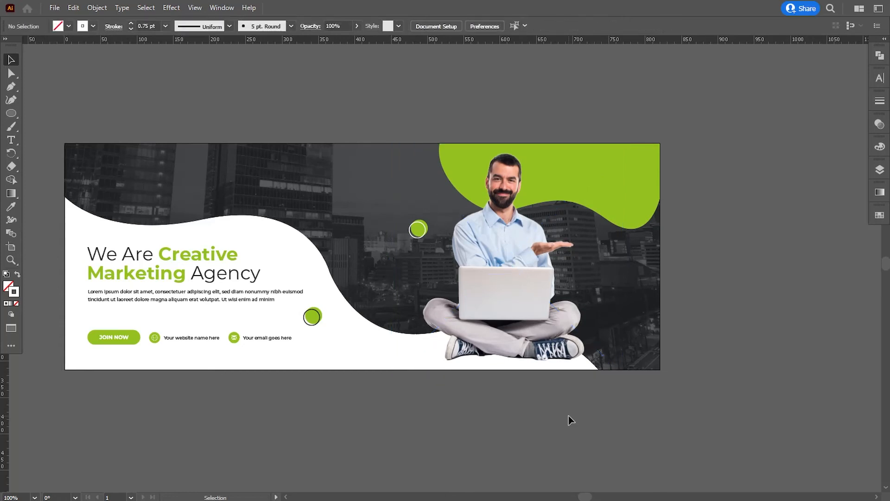
Nudge the man image a little to the right, fine-tune it back slightly to the left, and deselect it
drag(528, 374, 504, 383)
drag(680, 352, 736, 353)
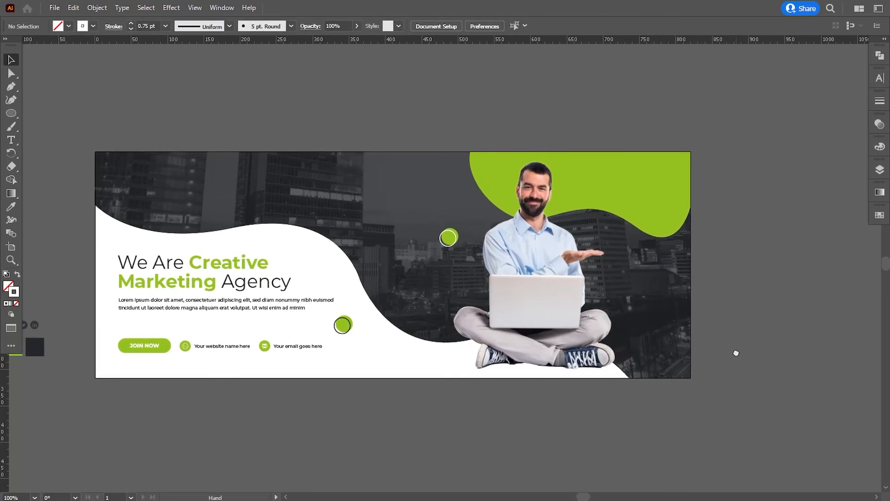
click(558, 321)
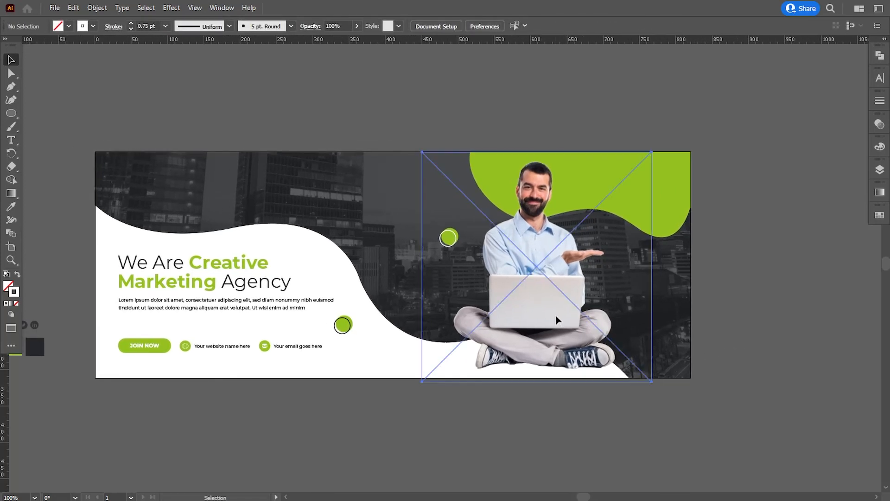
key(Right)
key(Right)
key(Right)
key(Right)
key(Right)
key(Right)
key(Right)
key(Right)
key(Right)
key(Right)
key(Right)
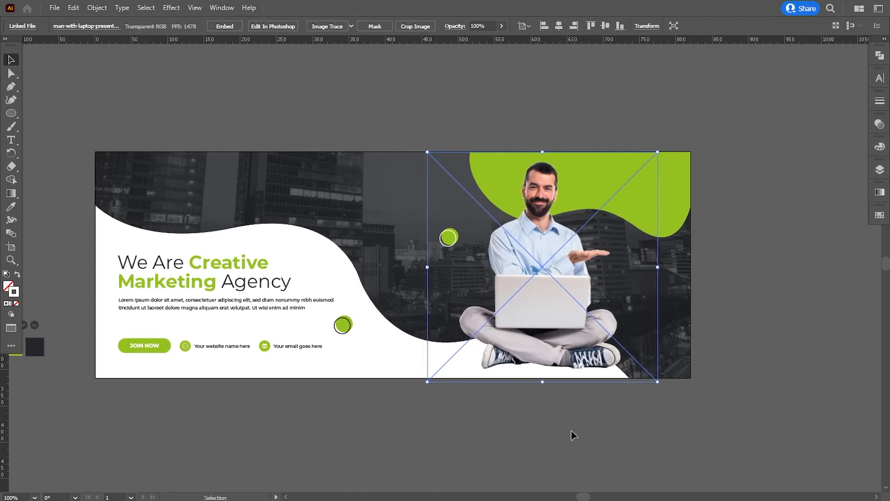
key(Left)
key(Left)
key(Left)
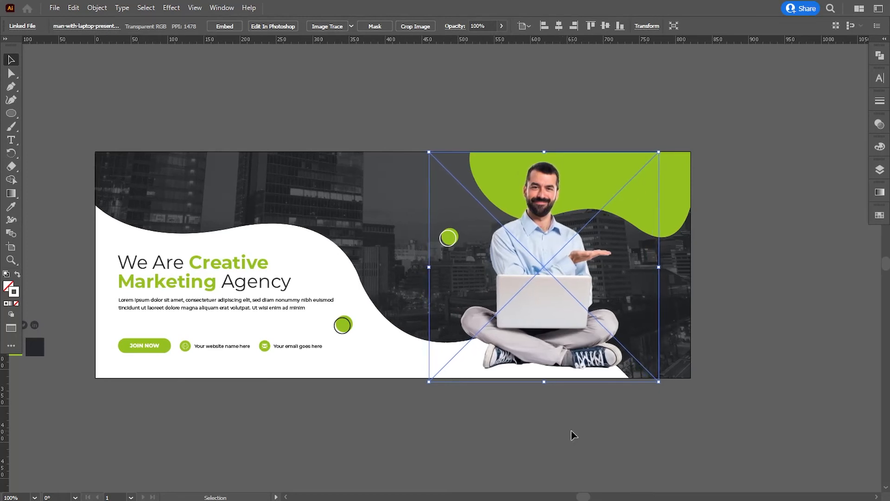
click(574, 434)
click(528, 335)
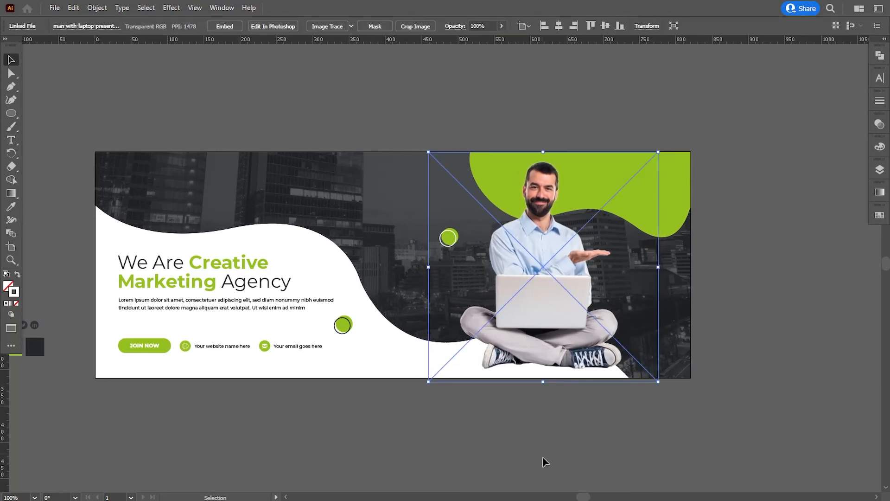
key(Left)
click(542, 463)
Draw a small square above the banner, rotate it 45° into a diamond, and add an overlapping copy offset slightly sideways
key(space)
drag(499, 320, 438, 356)
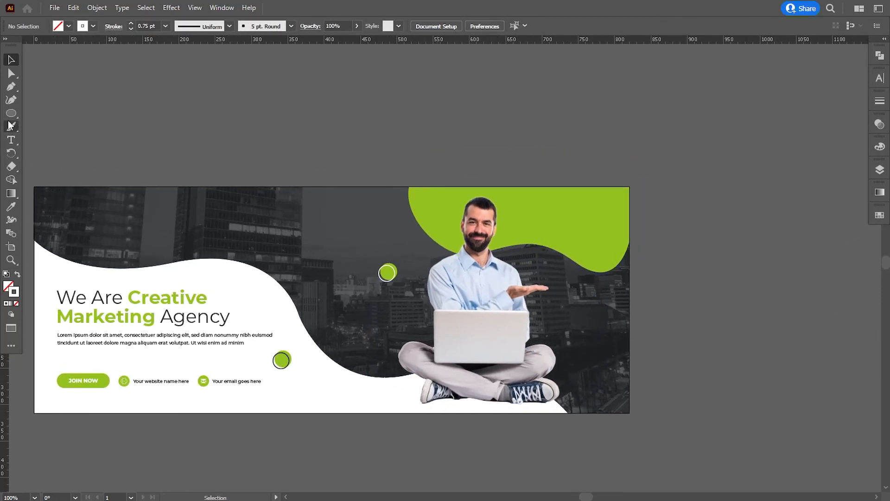
drag(11, 113, 56, 113)
key(space)
drag(202, 170, 271, 224)
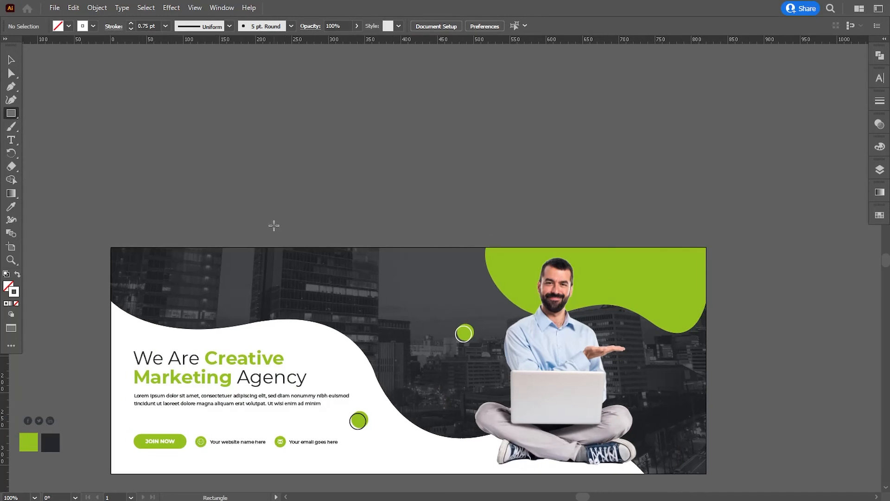
key(ctrl+=)
drag(236, 149, 268, 181)
key(v)
drag(272, 146, 252, 185)
click(284, 187)
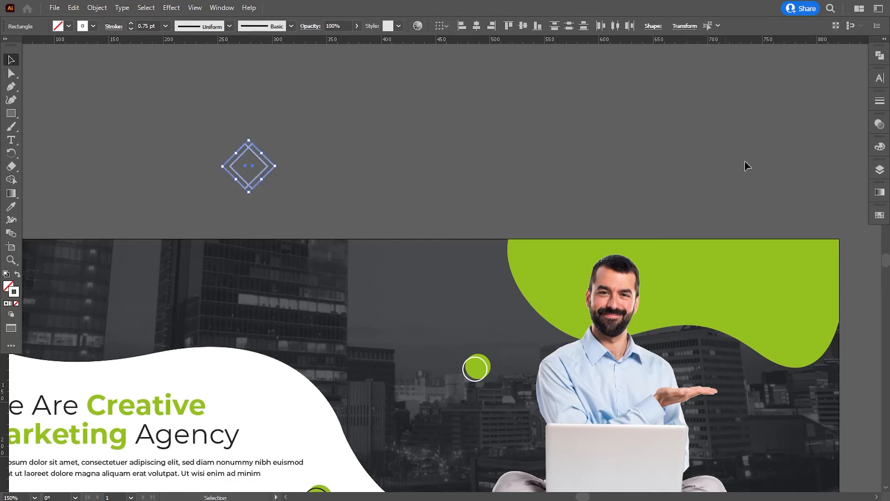
Subtract the front diamond from the back one with Minus Front to leave a right-pointing chevron
click(880, 56)
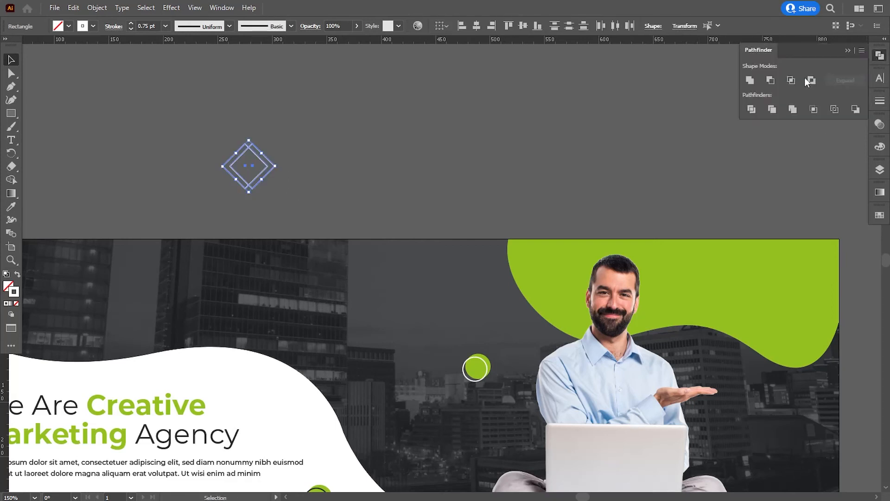
click(770, 79)
click(425, 110)
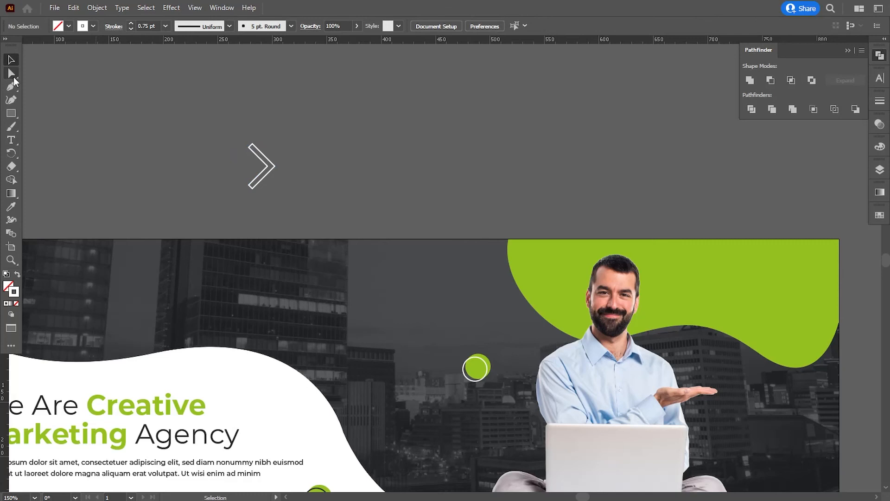
Round the chevron's corners with a radius of about 1.08 px and deselect it
key(ctrl+a)
key(ctrl+plus)
key(ctrl+plus)
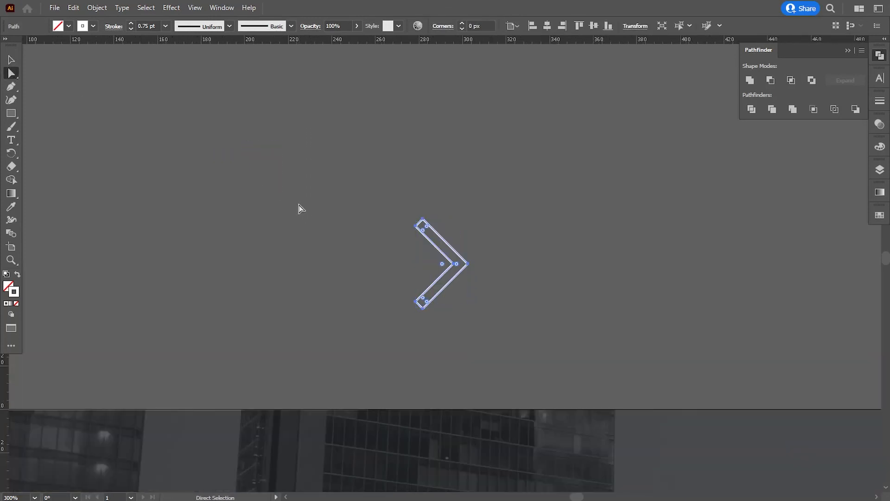
drag(427, 230, 419, 220)
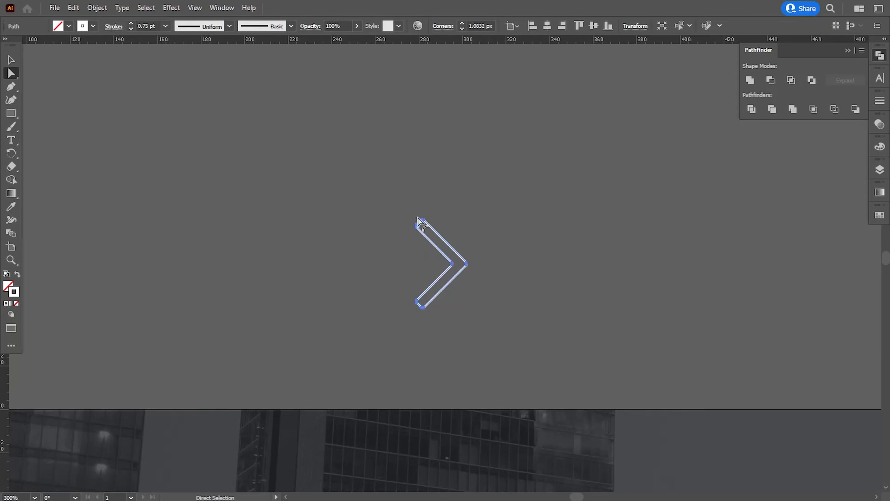
click(492, 284)
Move the chevron onto the upper part of the city photo, left of the green blob
key(v)
key(ctrl+minus)
key(ctrl+minus)
key(ctrl+minus)
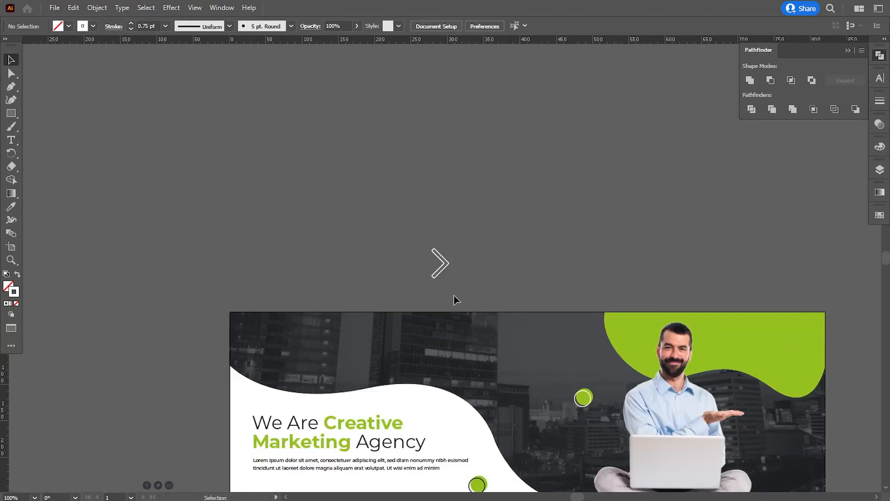
drag(463, 282, 415, 280)
drag(355, 228, 454, 353)
click(454, 282)
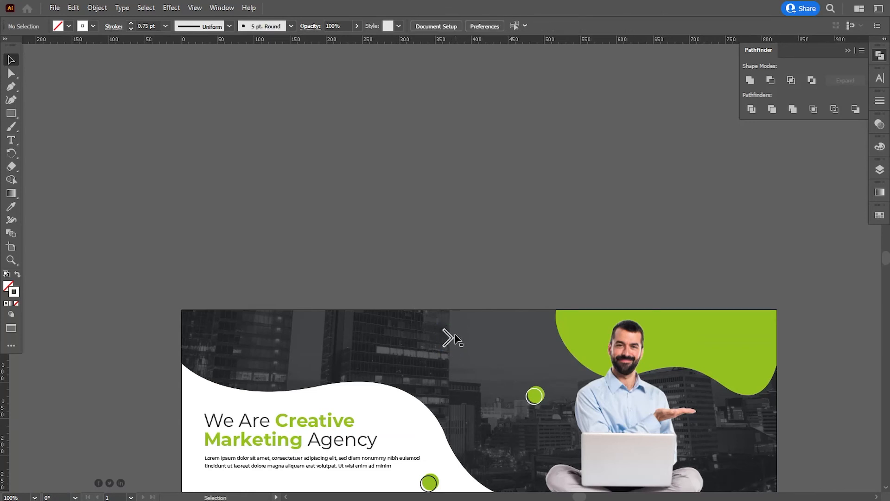
Sample the blob's green for the chevron, swap it from fill to stroke, and deselect the chevron
click(450, 339)
click(10, 210)
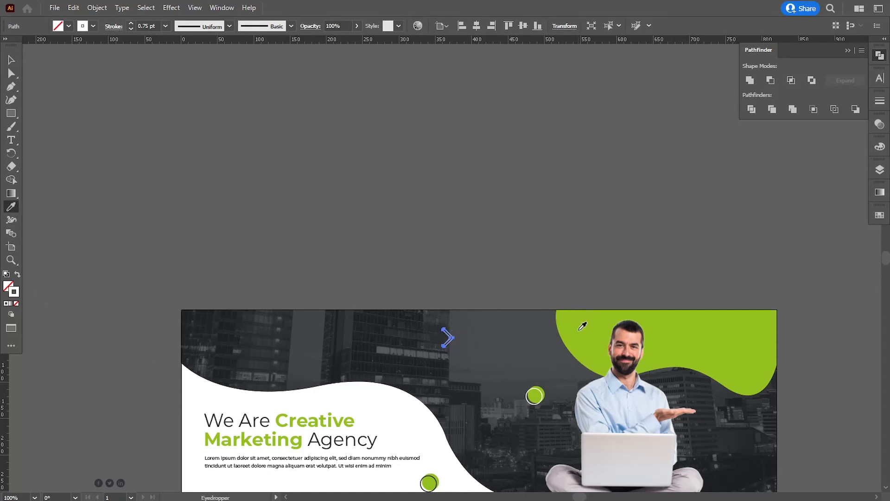
click(582, 326)
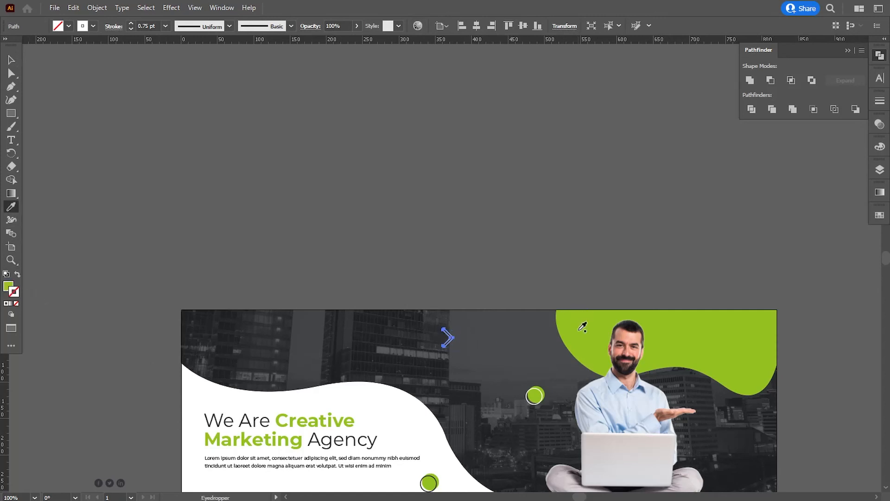
click(18, 274)
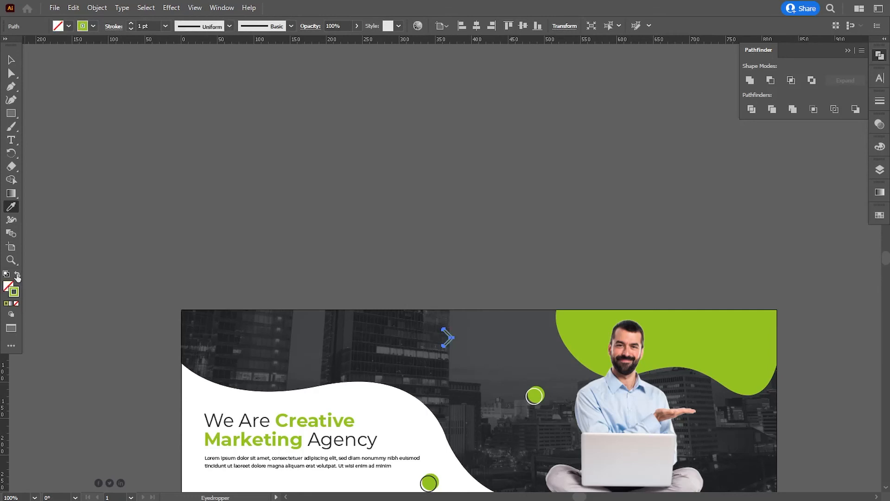
click(11, 60)
click(188, 249)
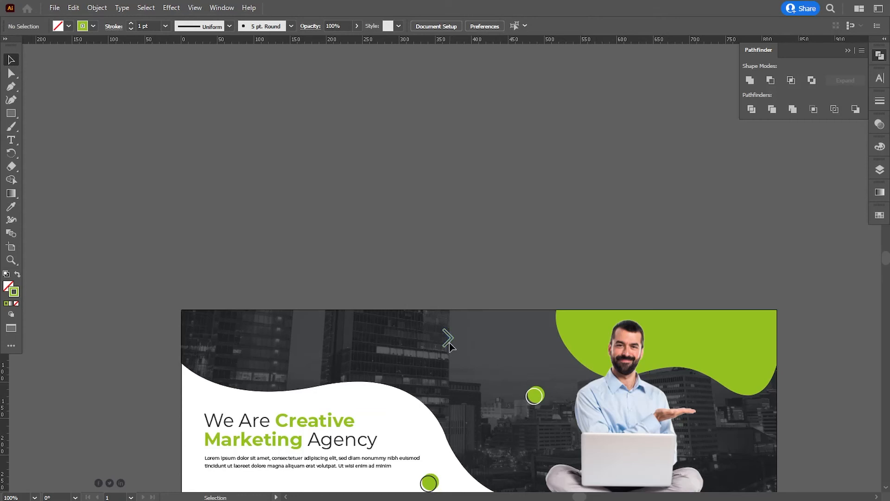
Duplicate the green chevron horizontally five times at equal spacing to form a row of six, and deselect
drag(450, 345, 465, 344)
key(ctrl+d)
key(ctrl+d)
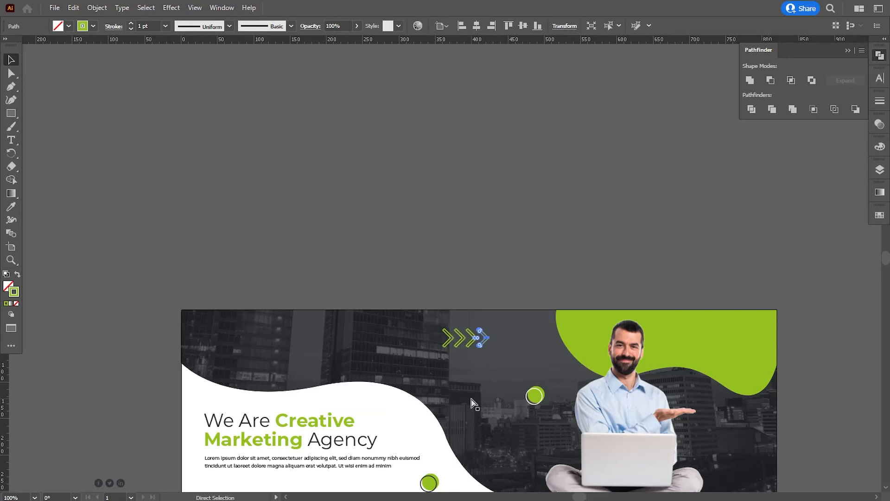
key(ctrl+d)
key(ctrl+d)
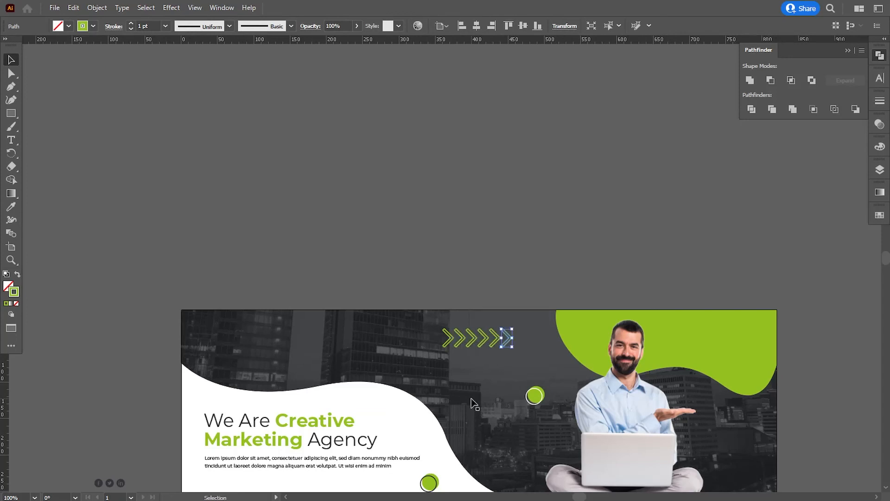
click(465, 259)
Reflect the man-with-laptop image about the vertical axis and shift it slightly right
drag(487, 285, 467, 247)
drag(478, 317, 479, 286)
click(605, 405)
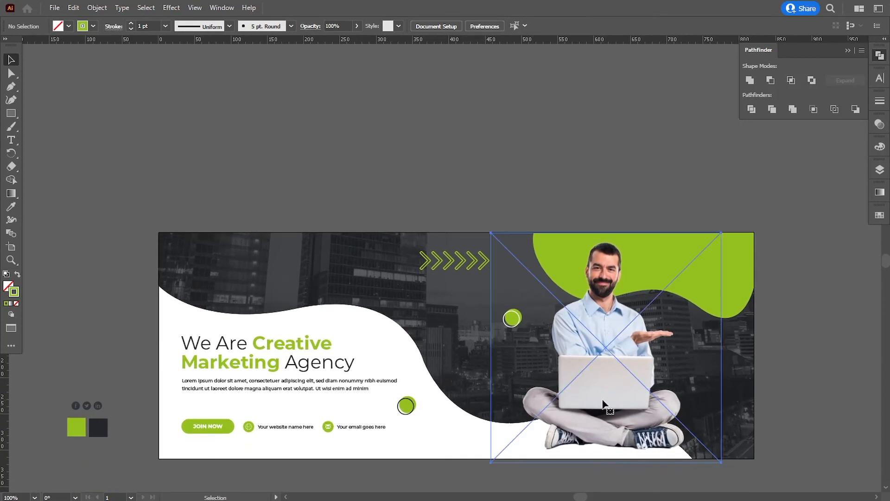
click(97, 8)
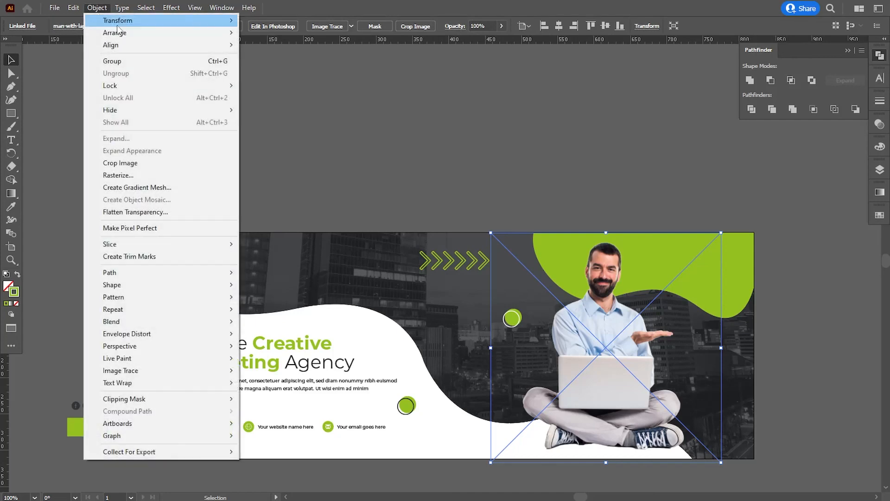
mouse_move(121, 21)
click(288, 61)
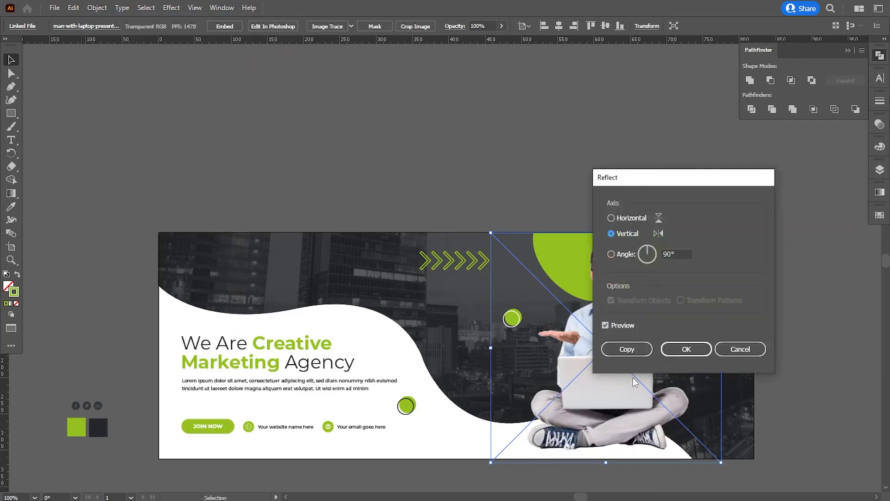
click(700, 352)
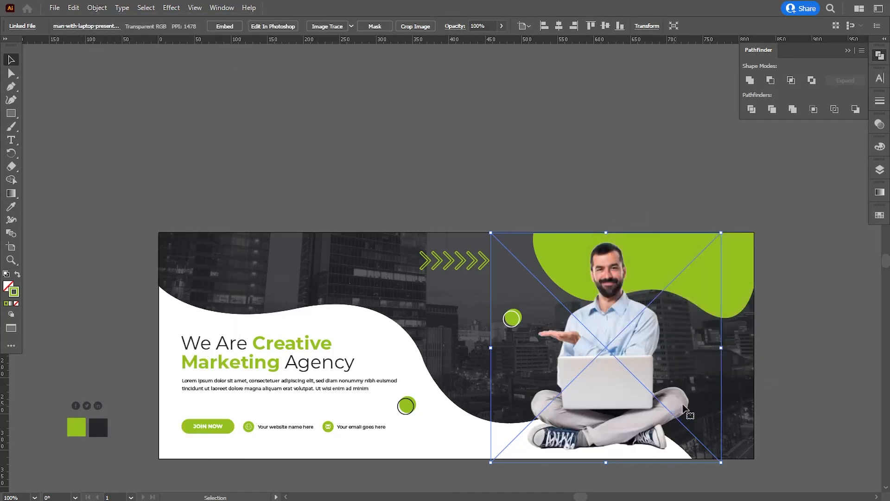
scroll(686, 408, right, 3)
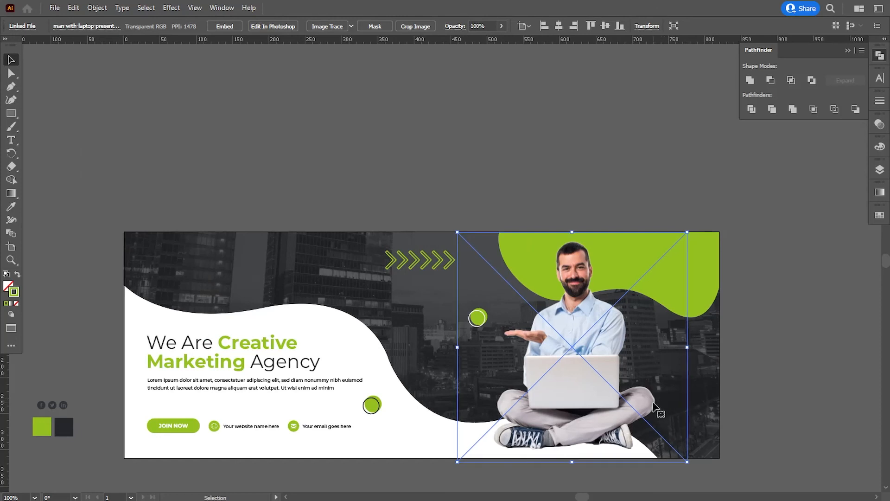
drag(653, 407, 663, 409)
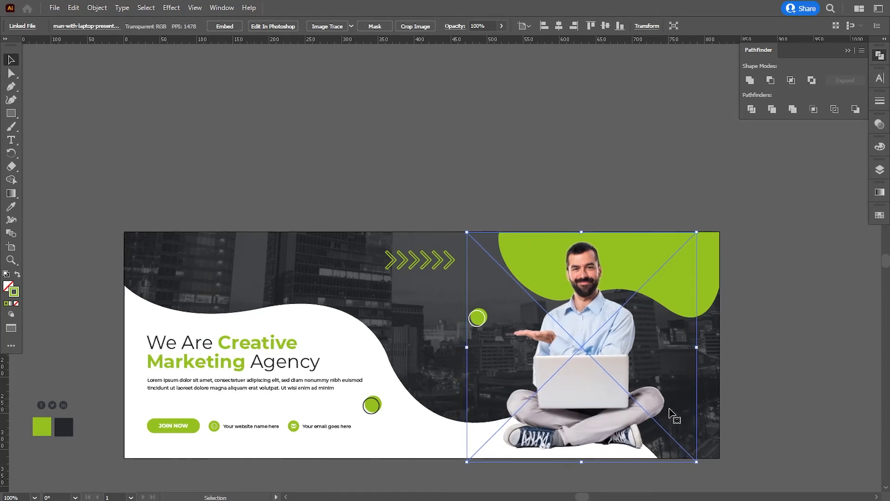
Nudge the man-with-laptop image slightly left on the banner and deselect it
key(Left)
key(Left)
key(Left)
key(Left)
key(Left)
key(Left)
key(Left)
key(Left)
key(Left)
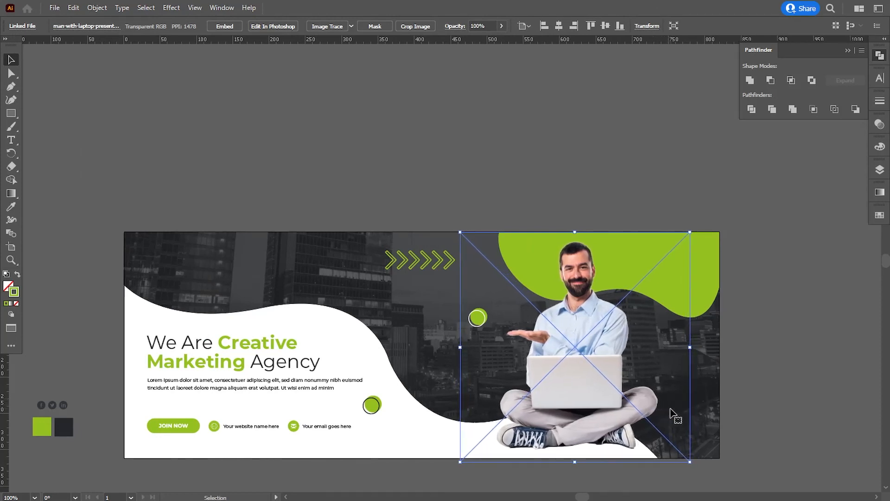
key(Right)
key(Right)
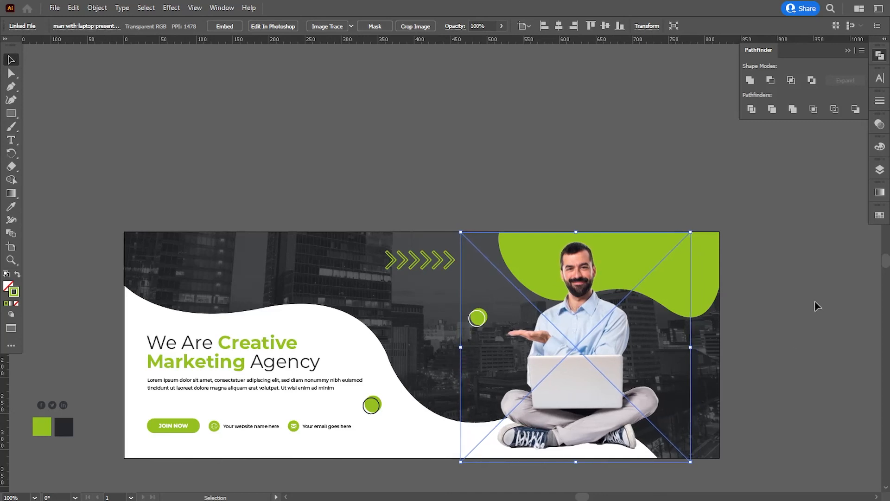
click(790, 338)
drag(773, 342, 741, 316)
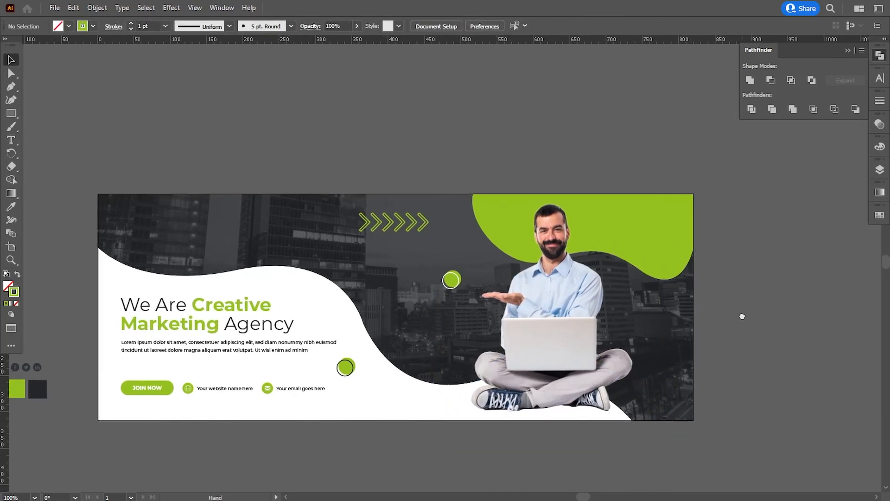
Draw a green-filled circle without stroke, about 6.13 px across, above the artboard using the Ellipse tool
click(8, 115)
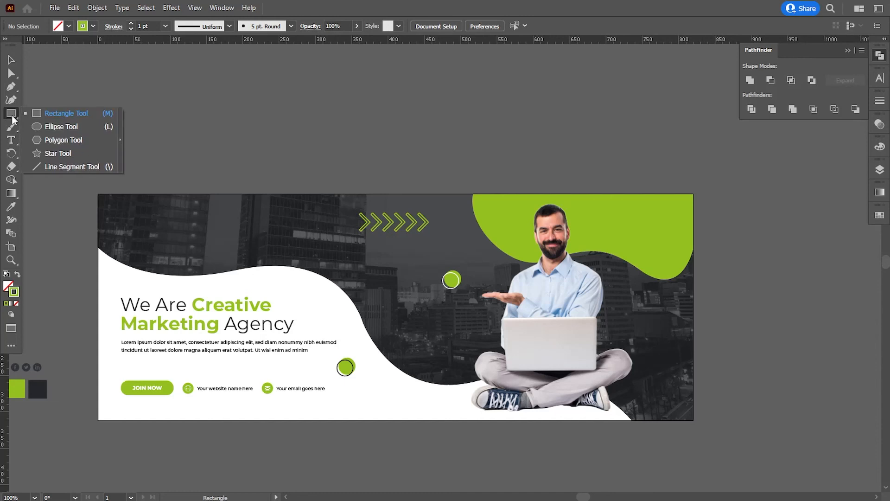
click(61, 127)
key(shift+x)
scroll(140, 143, up, 2)
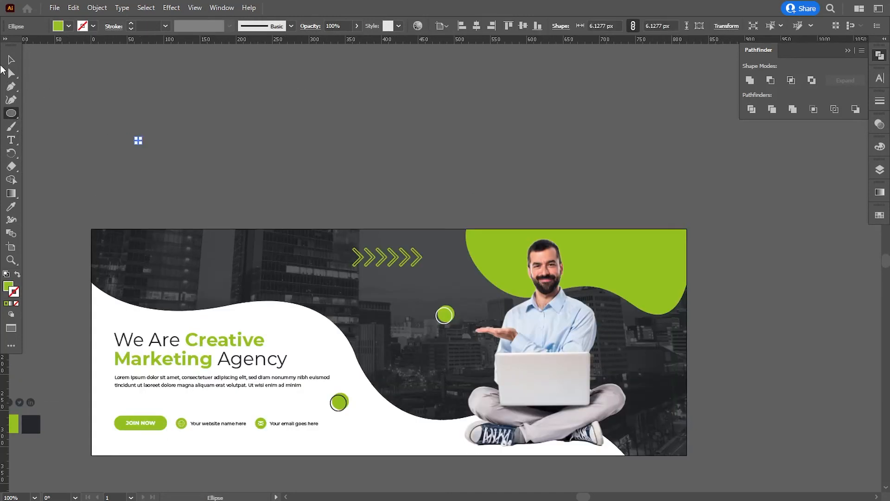
Duplicate the small green circle at equal spacing into a dot grid of three columns and six rows
key(v)
drag(138, 140, 151, 155)
key(ctrl+d)
click(195, 182)
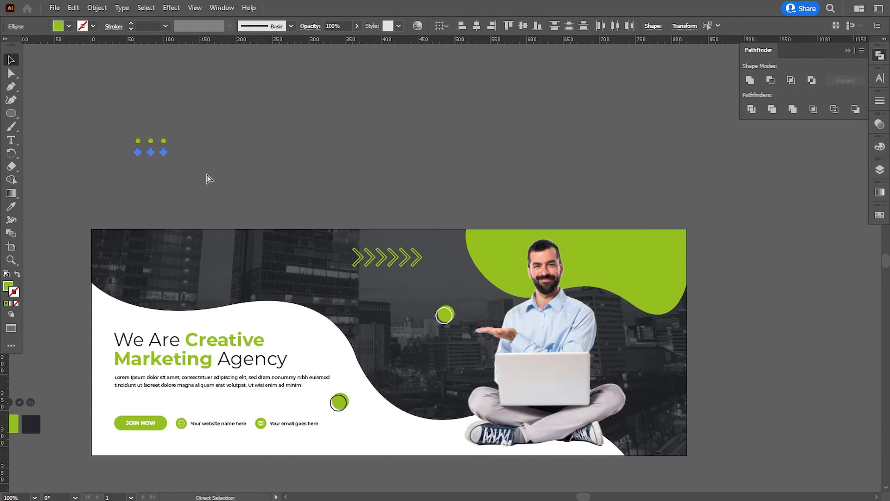
key(ctrl+d)
key(ctrl+d)
key(ctrl+d)
click(199, 170)
Move the dot grid onto the city photo right of the man's knee, scale it down, and nudge it right
drag(114, 134, 210, 215)
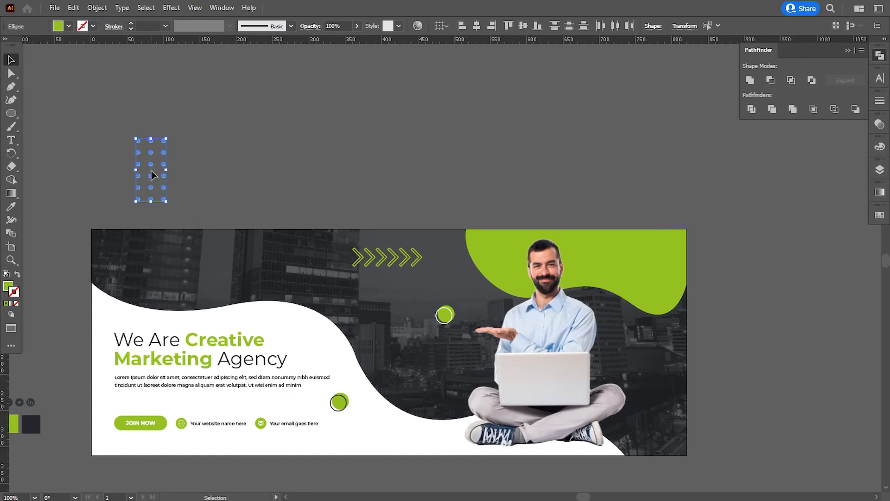
drag(152, 179, 656, 389)
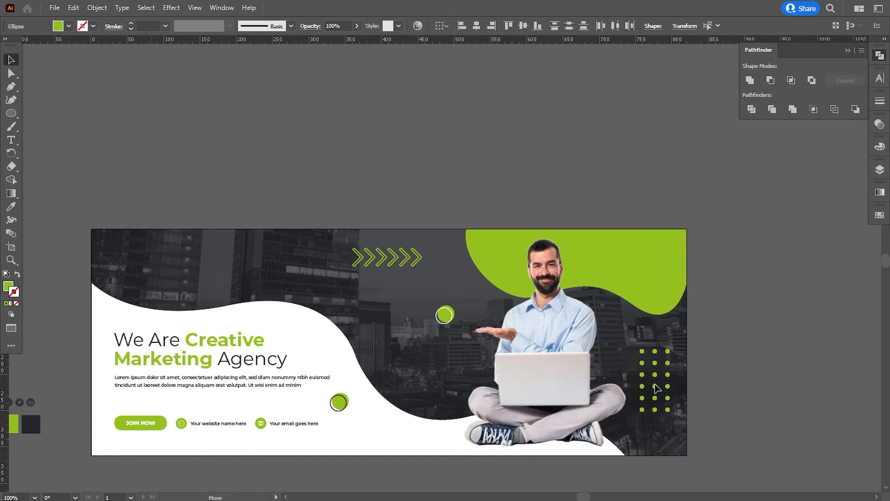
drag(671, 348, 659, 357)
key(Right)
key(Right)
key(Right)
key(Right)
key(Right)
key(Right)
key(Right)
key(Right)
key(Right)
key(Right)
key(Right)
key(Right)
key(Right)
key(Right)
key(Right)
key(Right)
key(Right)
key(Right)
key(Right)
key(Right)
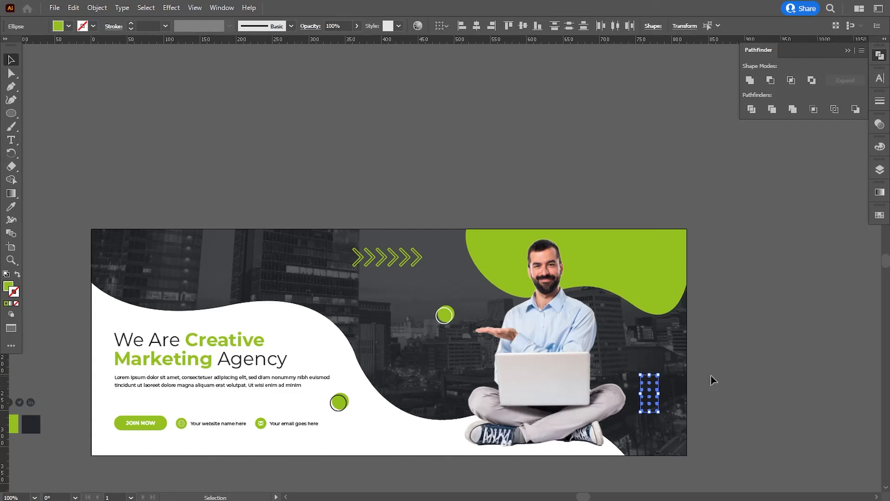
key(Left)
key(Left)
key(Left)
key(Left)
key(Left)
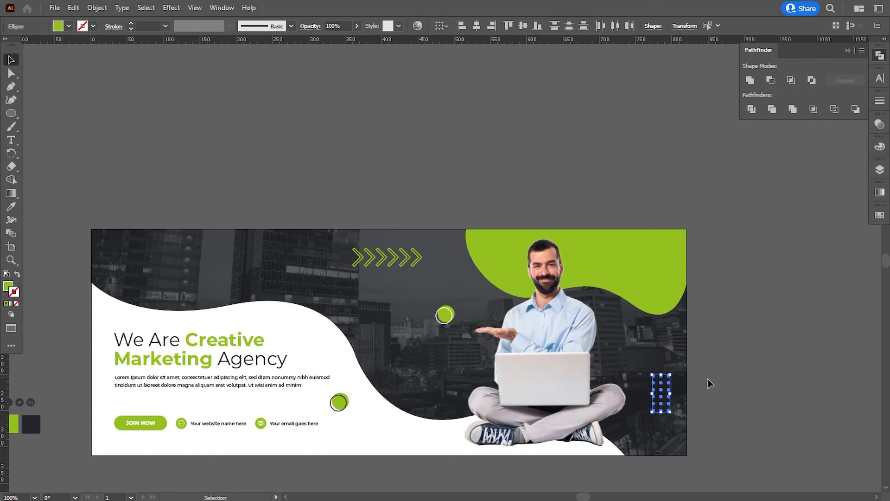
Enlarge the dot grid slightly, nudge it left away from the banner's edge, and deselect it
drag(671, 413, 679, 427)
key(Left)
key(Left)
key(Left)
key(Left)
key(Left)
key(Left)
key(Left)
key(Left)
key(Left)
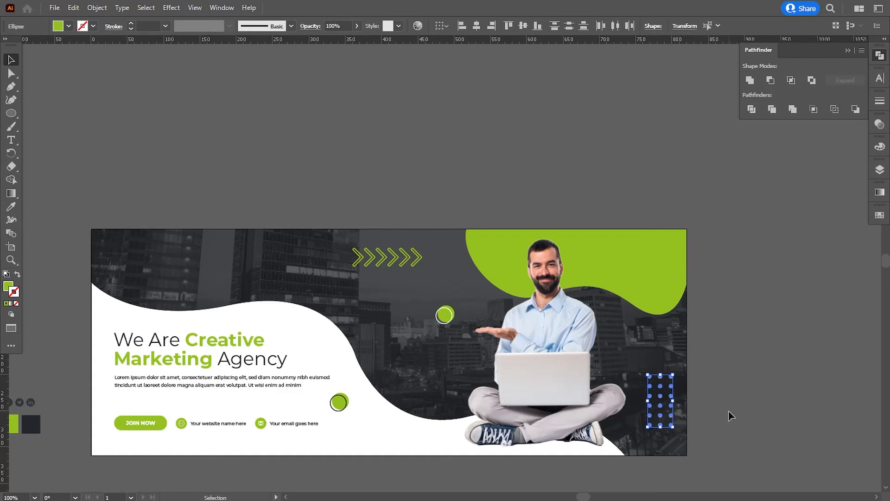
key(Left)
key(Left)
key(Left)
key(Left)
key(Left)
key(Left)
key(Left)
key(Left)
key(Left)
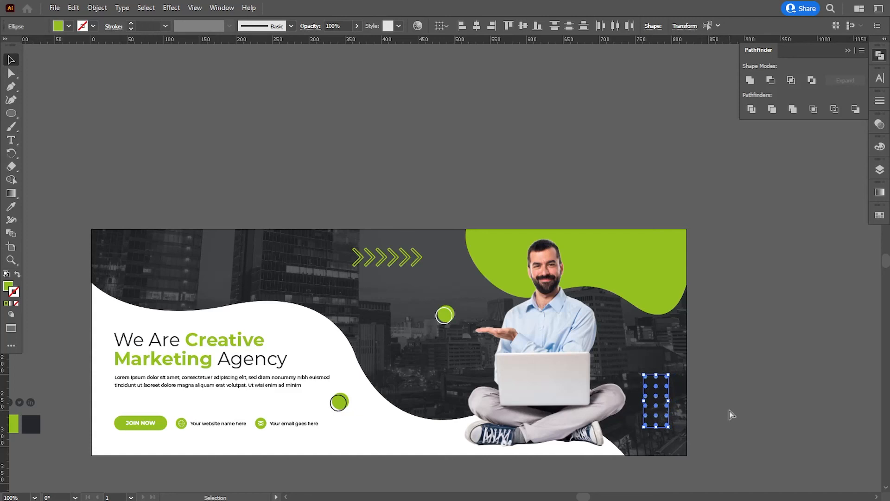
click(725, 393)
drag(721, 397, 732, 382)
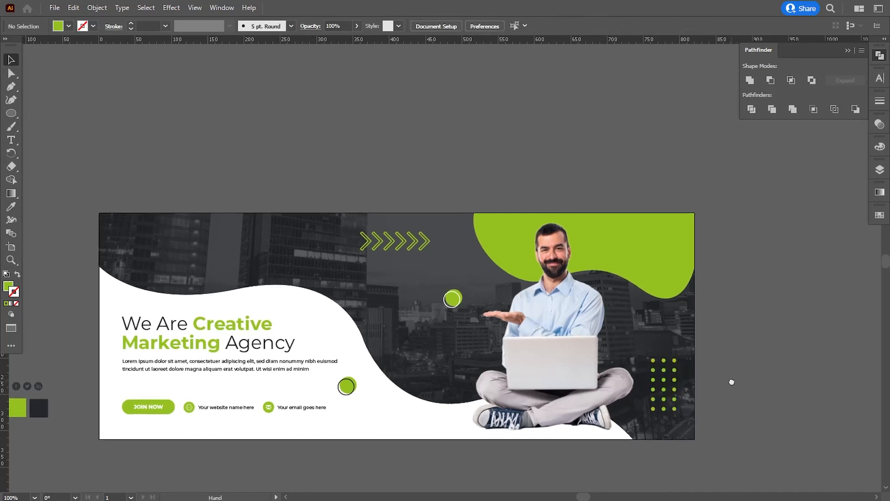
Group the dot grid, scale it down slightly, and deselect it
click(674, 389)
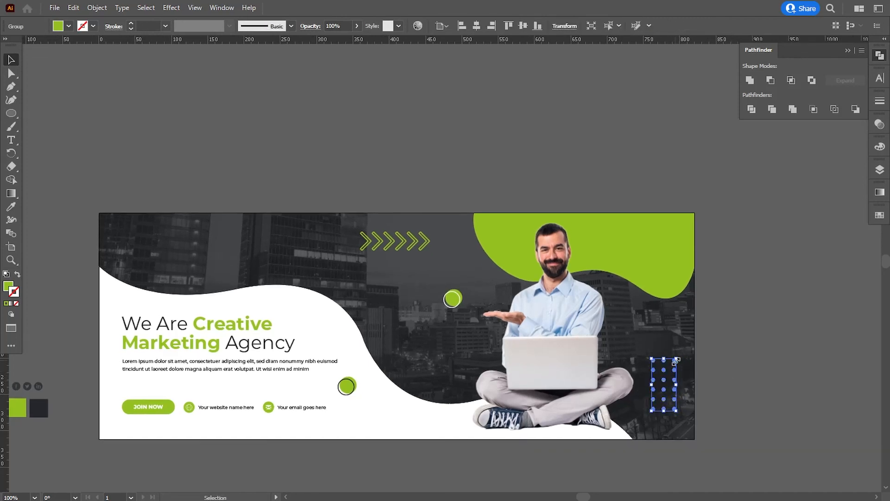
drag(675, 361, 672, 370)
click(752, 392)
key(space)
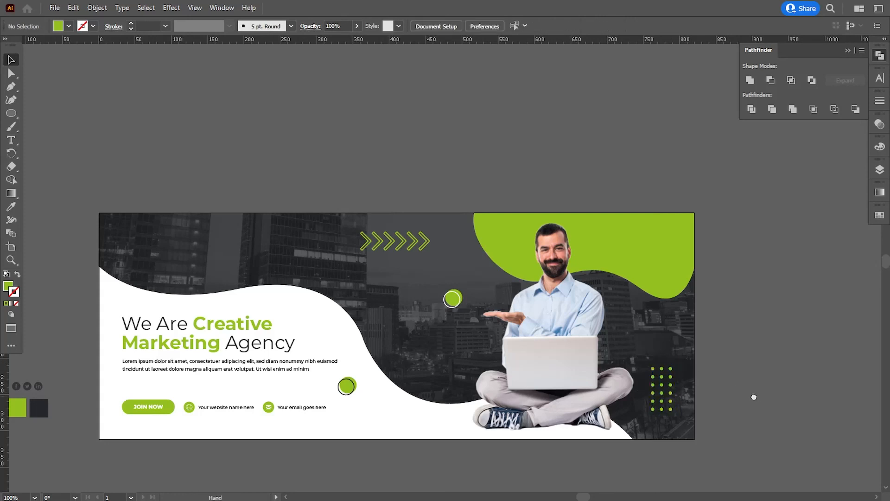
drag(754, 397, 757, 395)
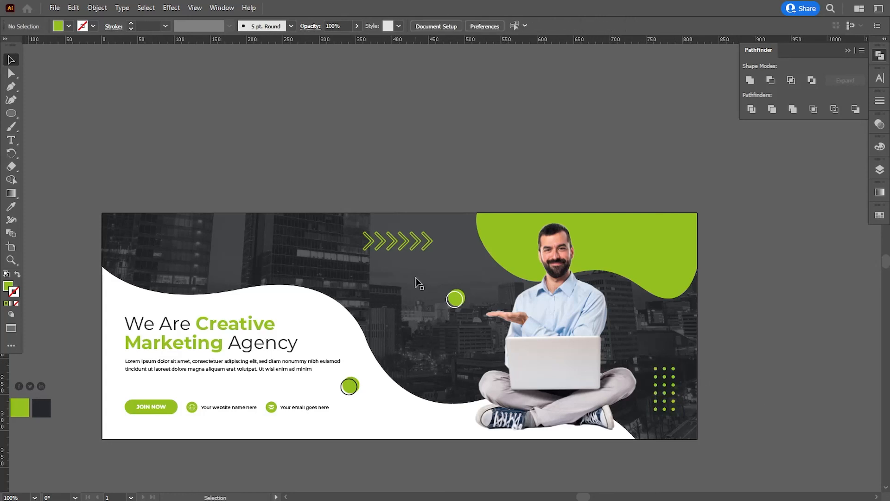
click(427, 240)
shift+click(405, 245)
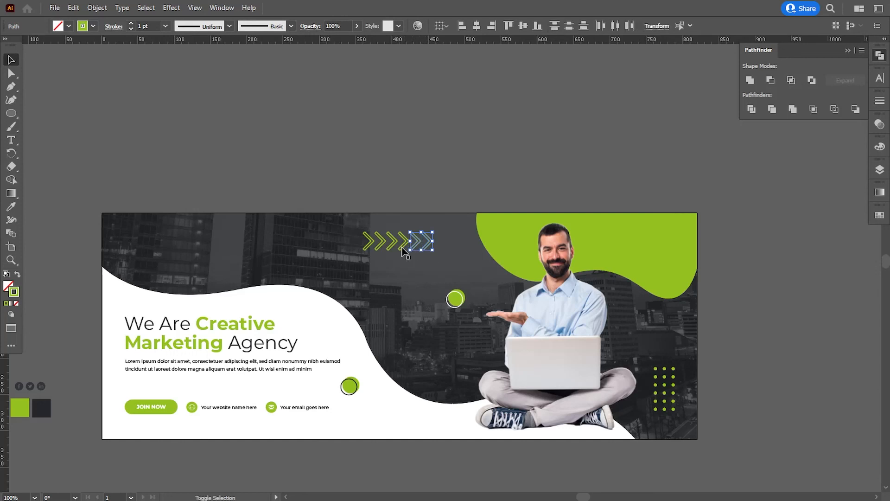
shift+click(392, 246)
shift+click(379, 244)
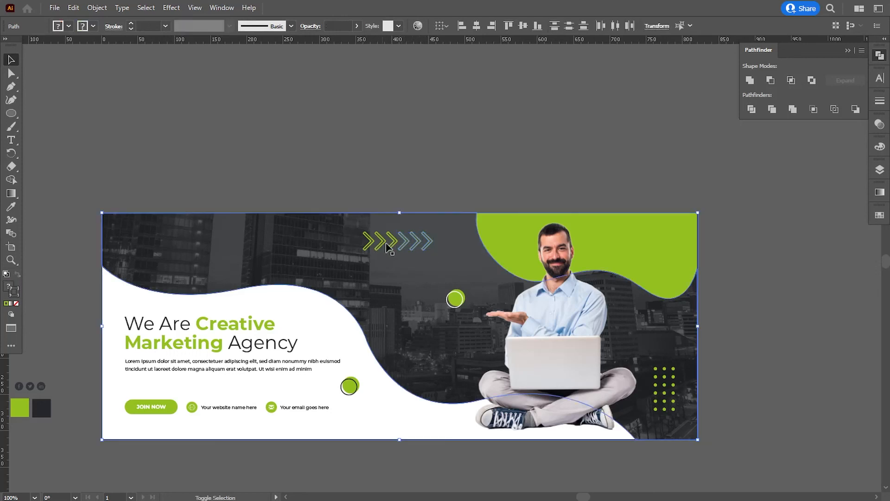
click(385, 204)
Select all six green chevrons, enlarge the row slightly, shift it a little right, and deselect it
shift+click(369, 242)
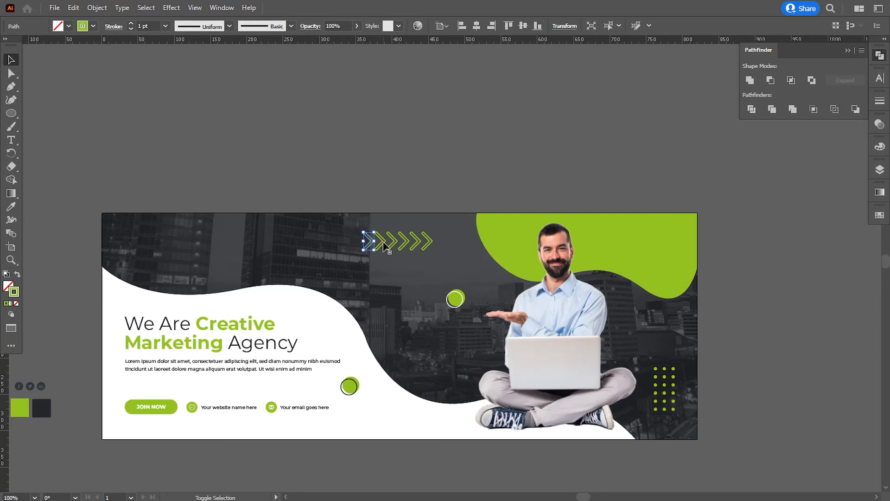
shift+click(388, 244)
shift+click(393, 246)
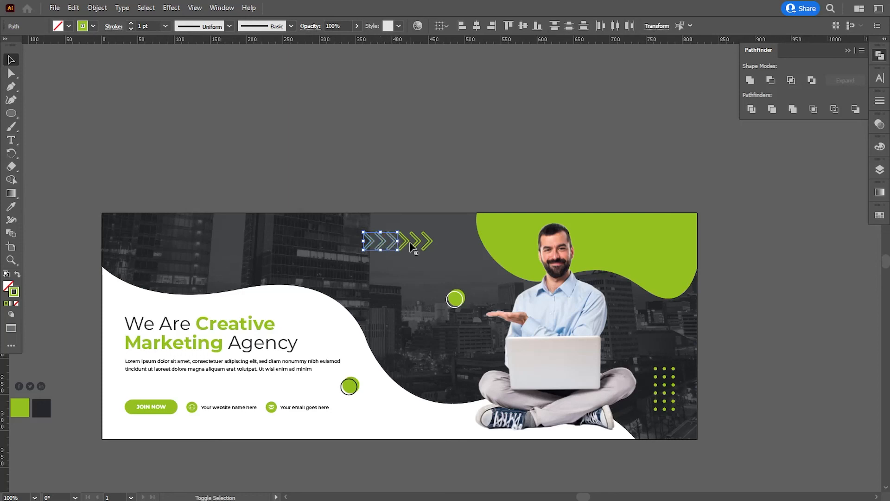
shift+click(406, 244)
shift+click(419, 244)
shift+click(426, 242)
mouse_move(432, 250)
mouse_down()
mouse_move(450, 261)
mouse_move(437, 265)
mouse_up()
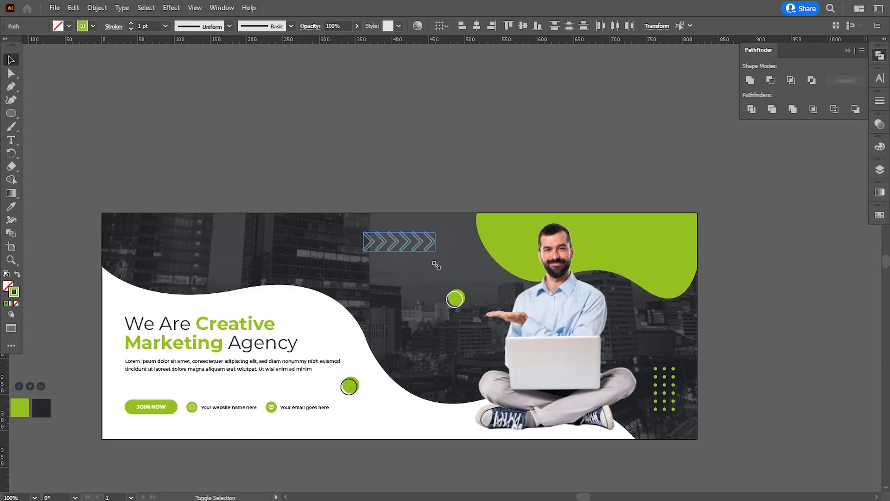
click(450, 186)
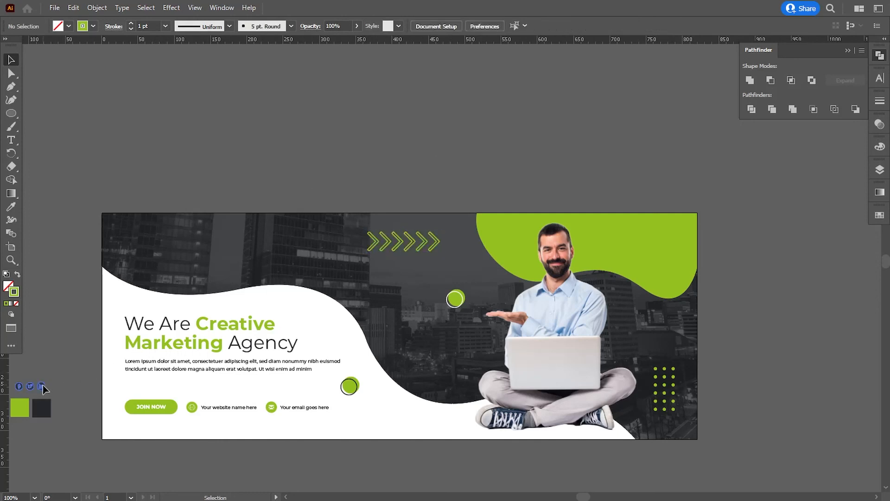
drag(43, 387, 658, 275)
drag(636, 245, 636, 245)
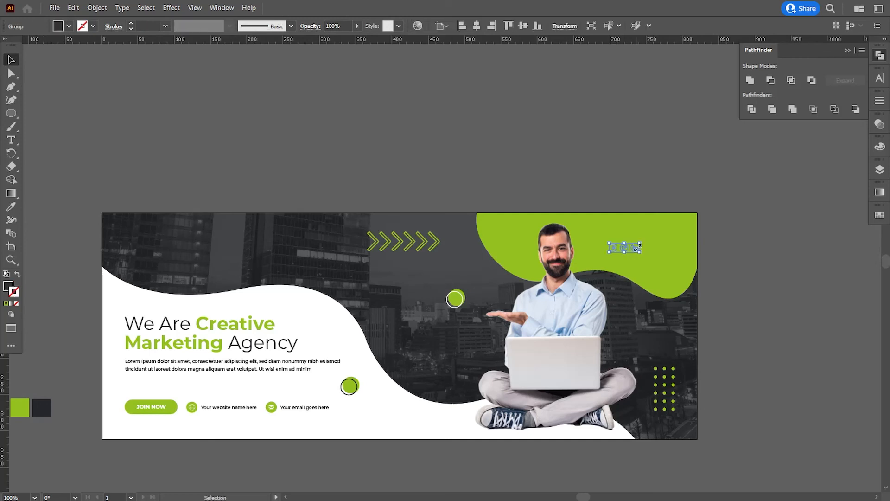
right_click(640, 251)
click(665, 261)
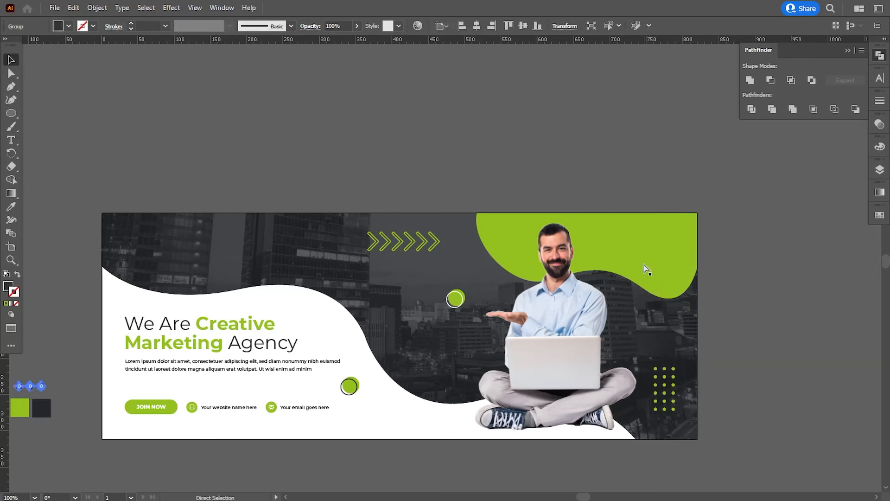
Move the group of three social media icons onto the green blob right of the man's head and bring it to front
drag(42, 387, 588, 277)
drag(634, 244, 633, 240)
right_click(633, 240)
mouse_move(719, 377)
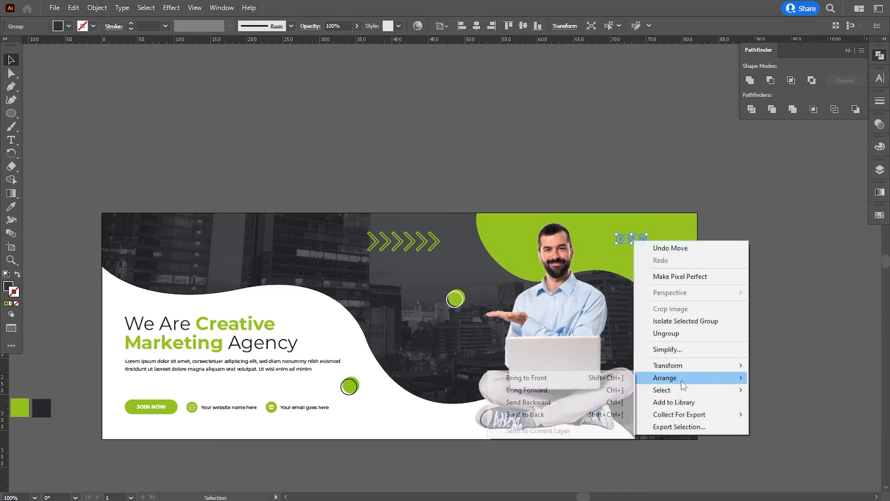
click(594, 378)
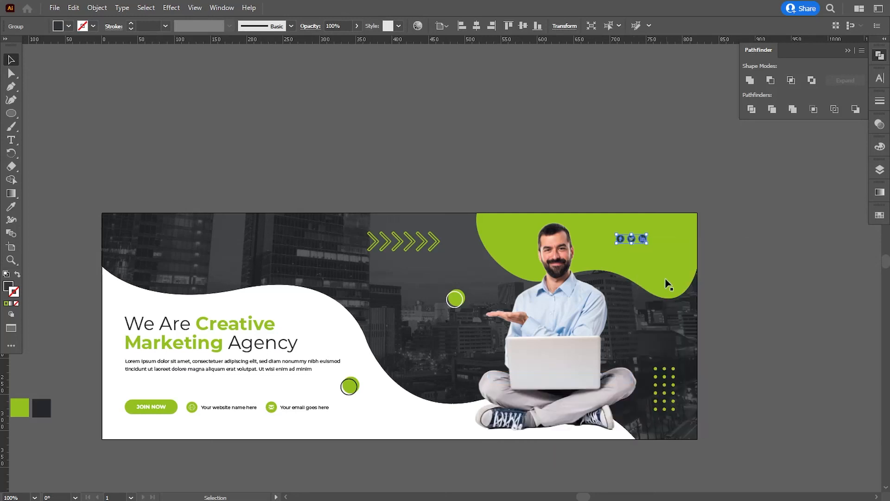
Enlarge the social media icons, nudge them right and slightly down on the green blob, and deselect them
drag(647, 234, 669, 221)
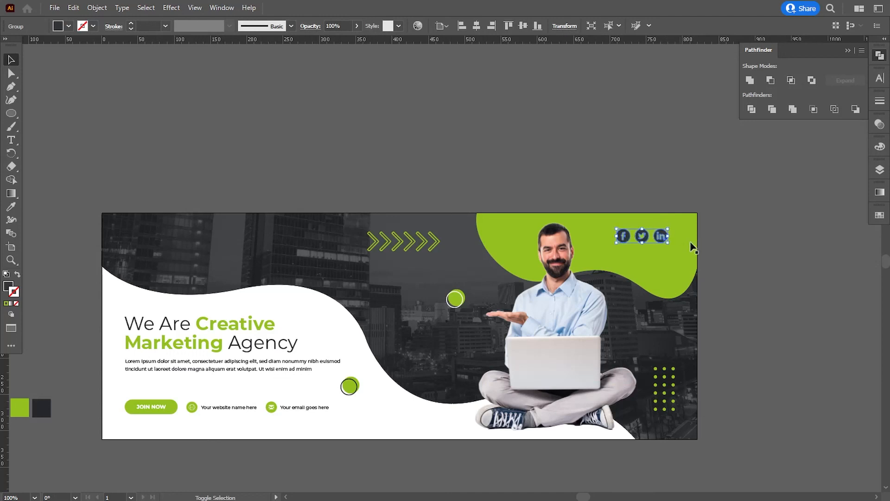
key(Right)
key(Right)
key(Right)
key(Right)
key(Right)
key(Right)
key(Right)
key(Right)
key(Right)
key(Right)
key(Right)
key(Right)
key(Right)
key(Right)
key(Right)
key(Right)
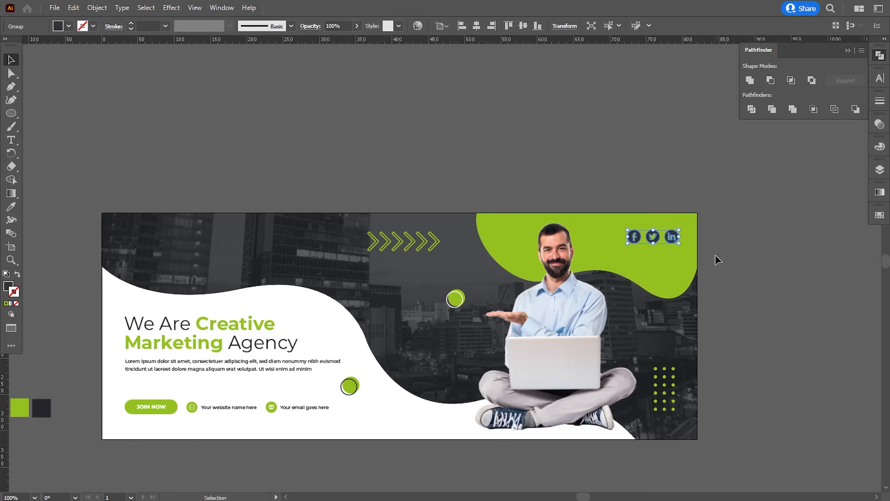
key(Up)
key(Down)
key(Left)
key(Down)
key(Down)
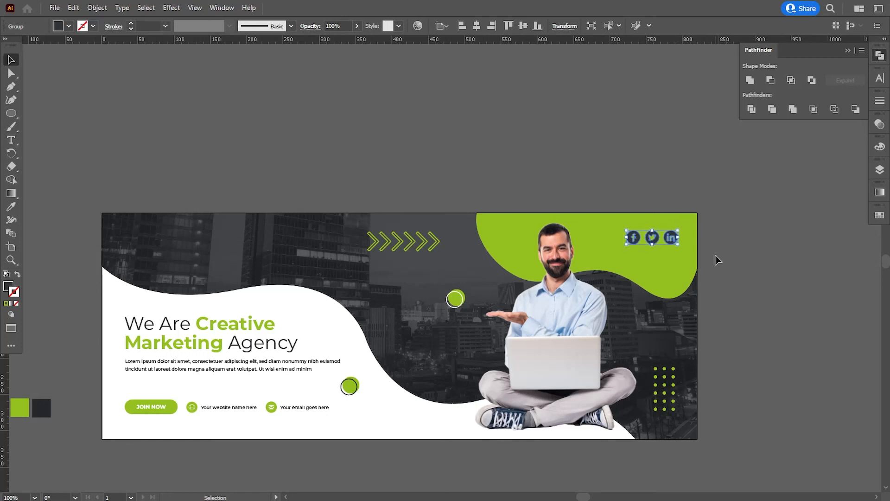
click(721, 296)
Select the headline, paragraph, JOIN NOW button and contact row, enlarge them slightly together, and deselect them
scroll(735, 341, down, 1)
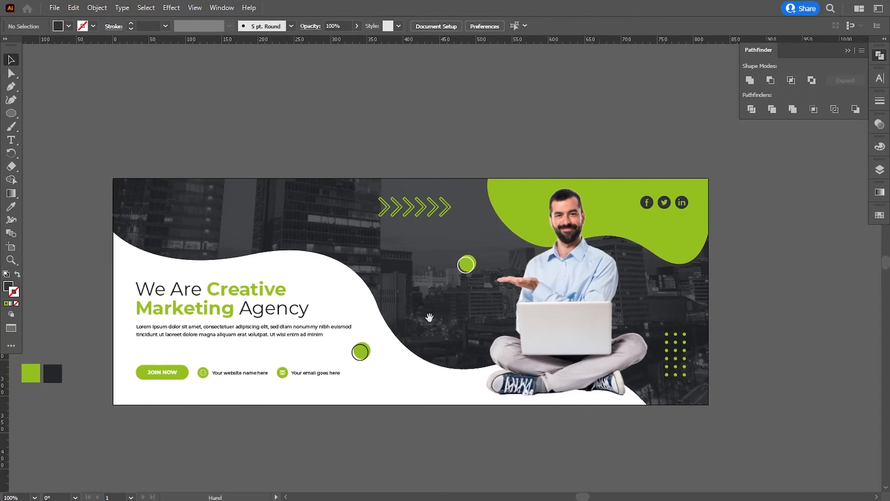
drag(133, 285, 370, 383)
click(325, 427)
scroll(79, 347, left, 1)
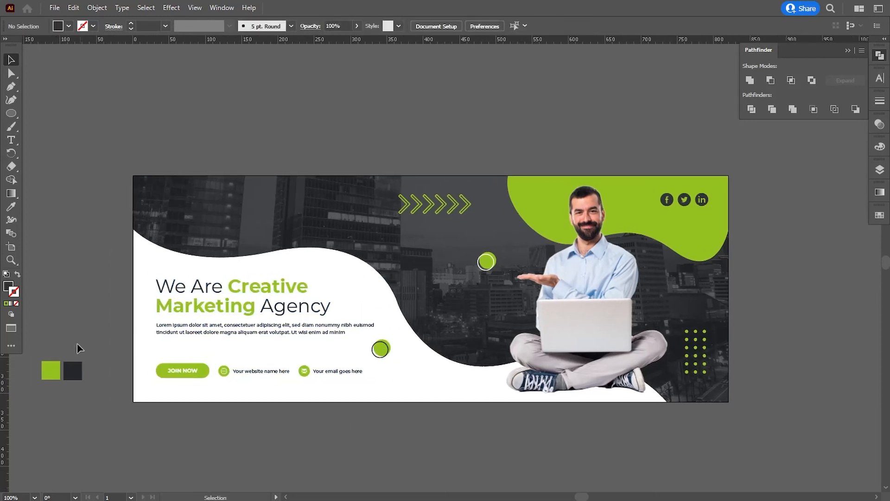
Delete the green and dark colour swatch squares beside the artboard
drag(41, 395, 40, 396)
key(Delete)
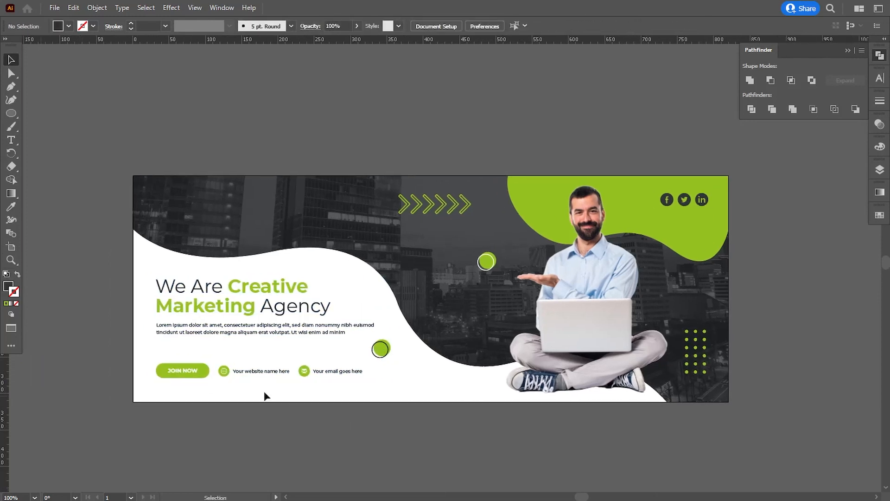
Collapse the Pathfinder options and hide the rulers to show the finished banner without clutter
click(848, 51)
click(200, 9)
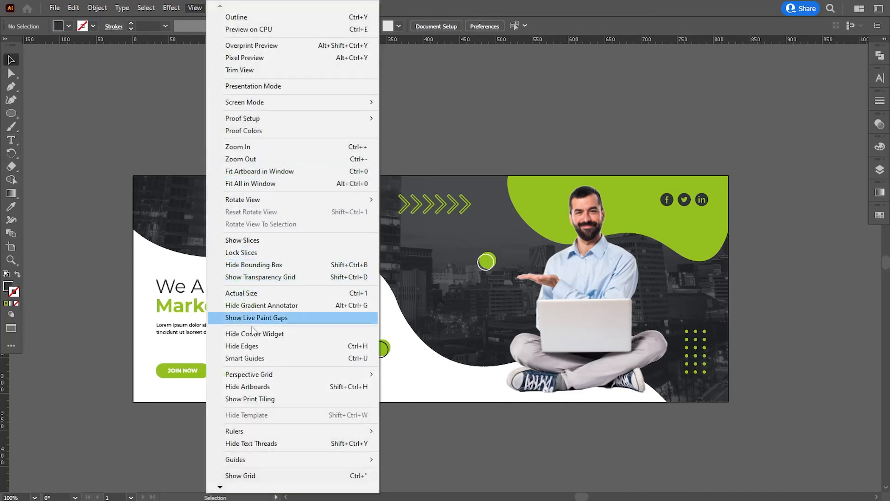
mouse_move(317, 433)
click(401, 428)
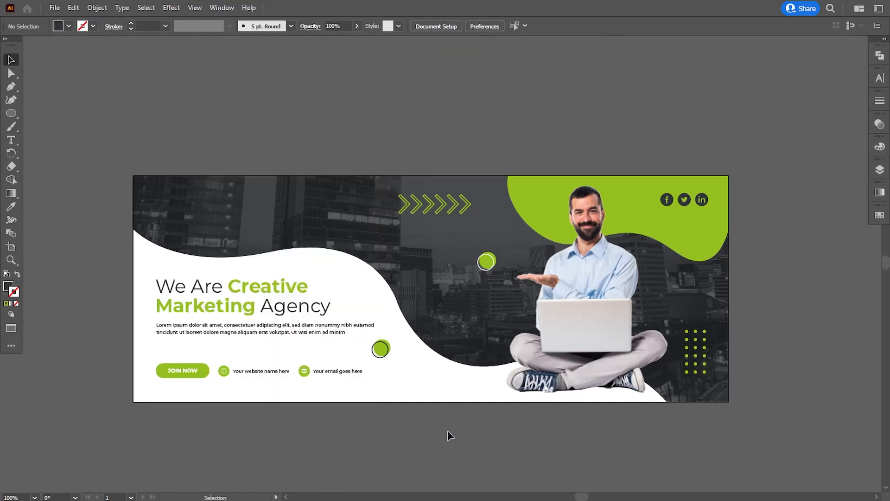
drag(423, 418, 426, 399)
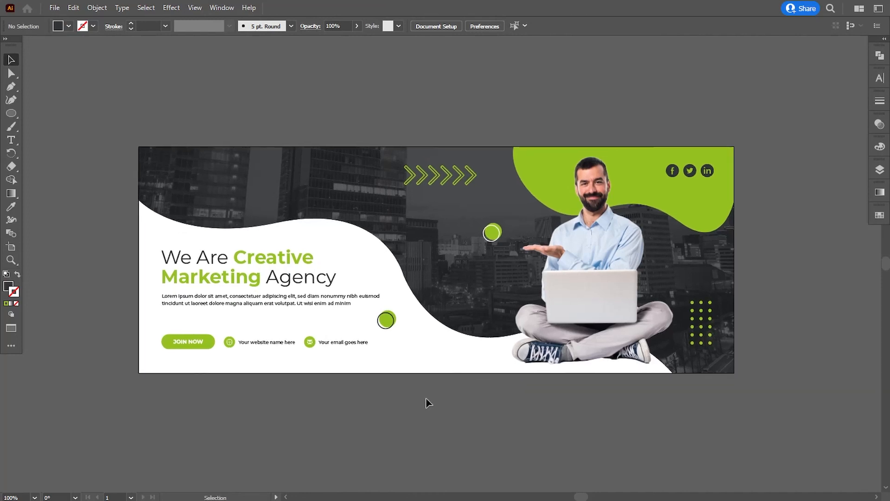